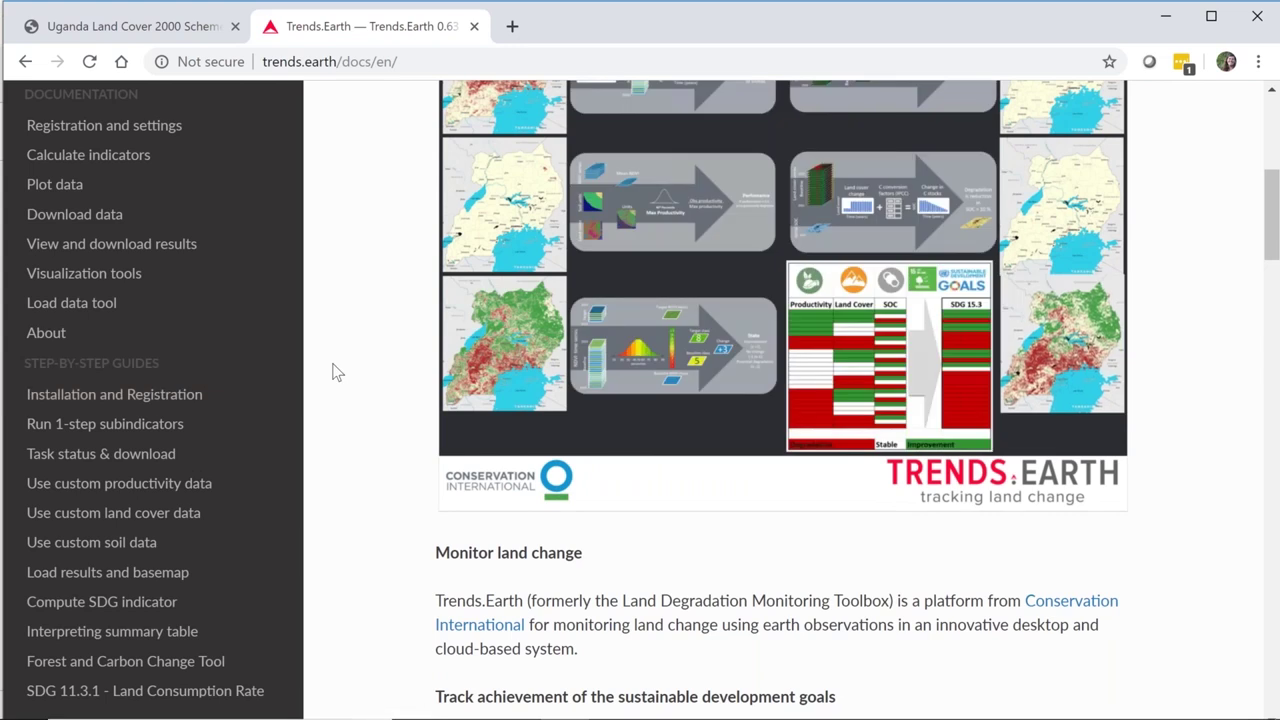
# Switch to QGIS and review the locale options and the list of available panels and toolbars.
pyautogui.click(1180, 15)
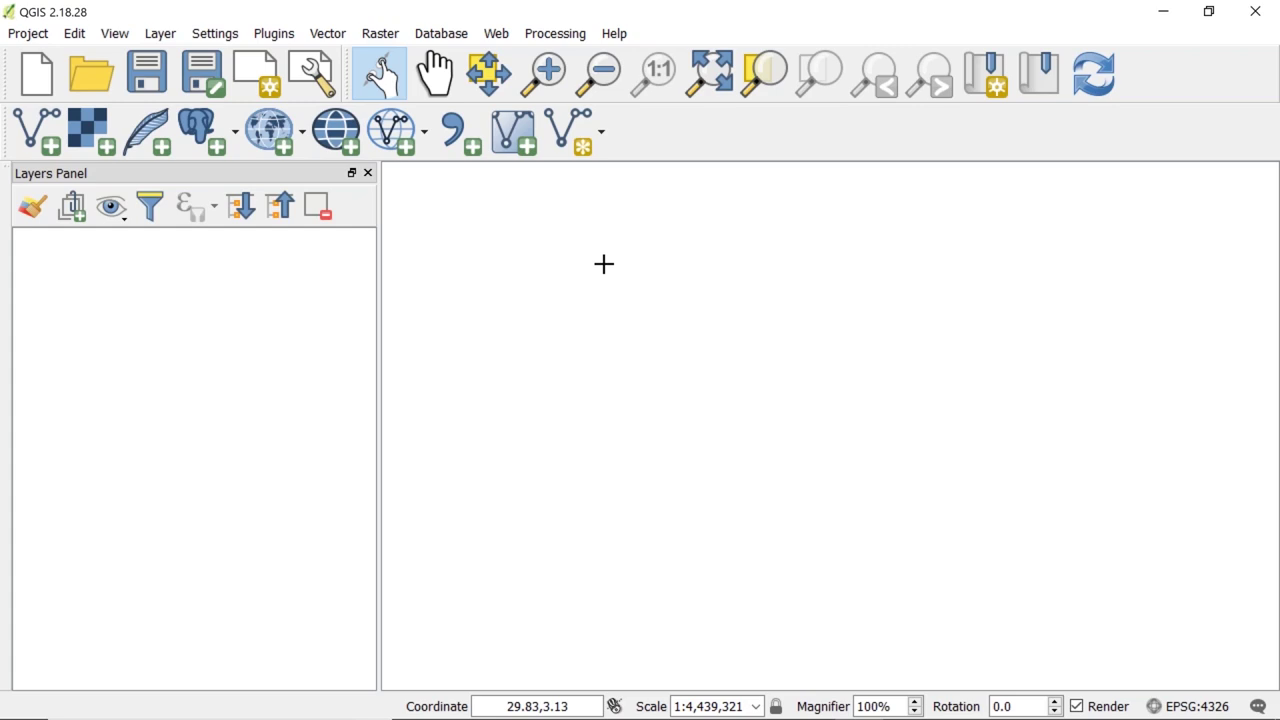
pyautogui.click(215, 33)
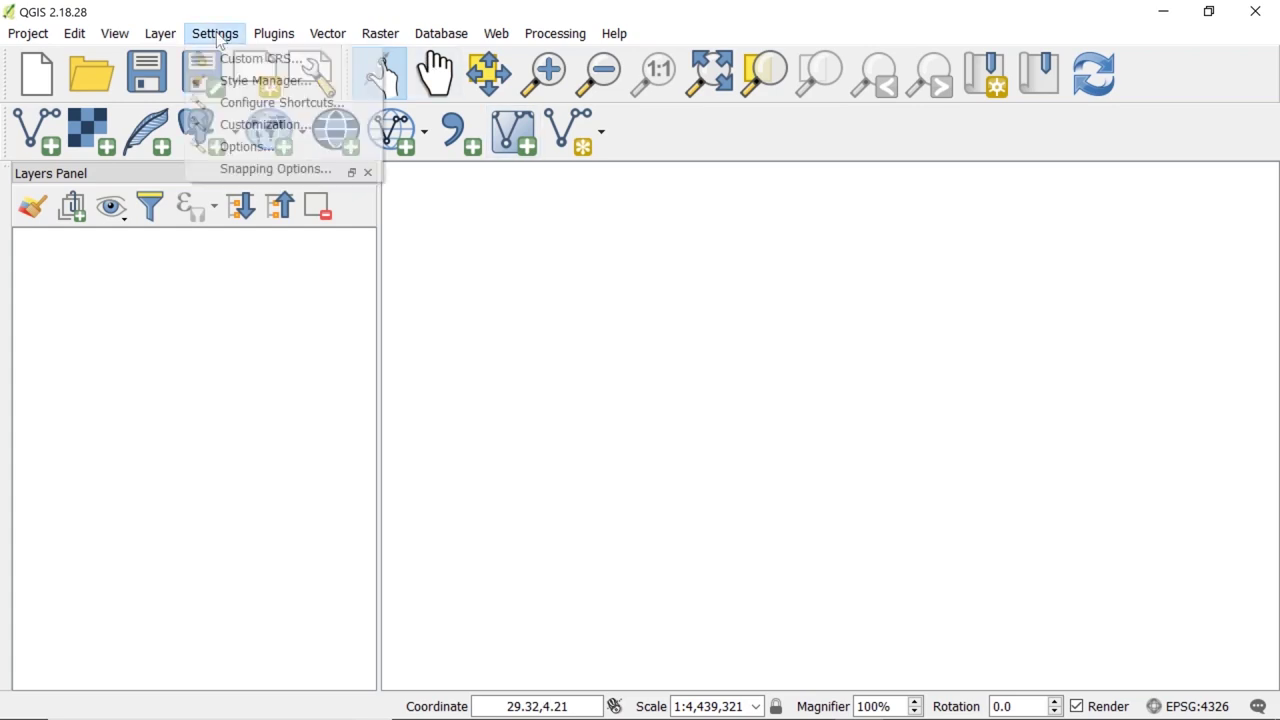
pyautogui.click(257, 147)
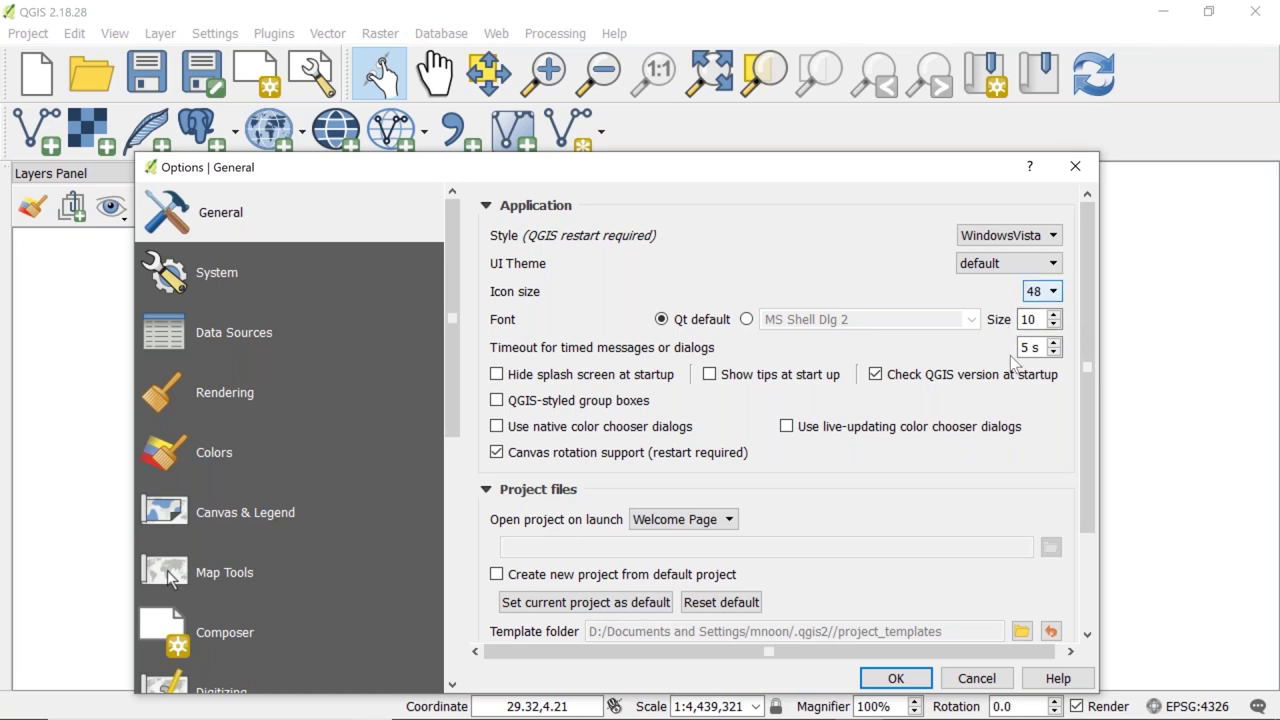
pyautogui.moveTo(457, 389); pyautogui.dragTo(460, 537)
pyautogui.click(246, 566)
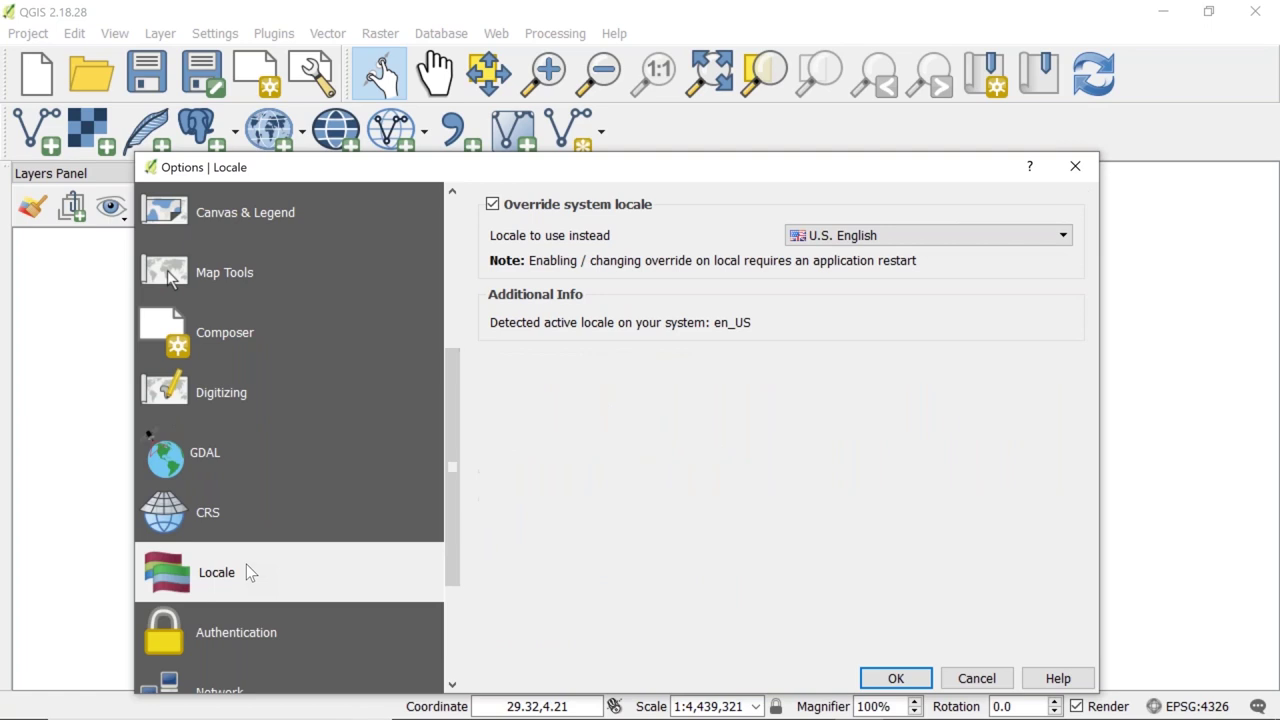
pyautogui.click(976, 679)
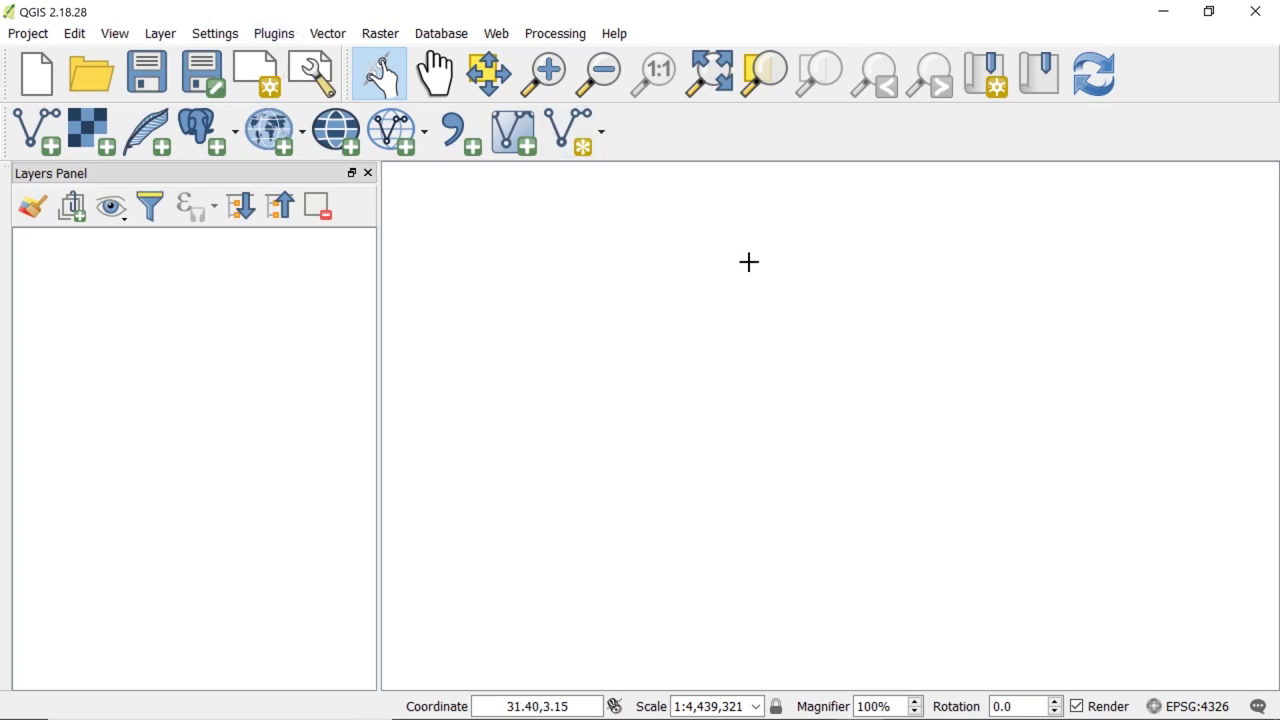
pyautogui.rightClick(686, 130)
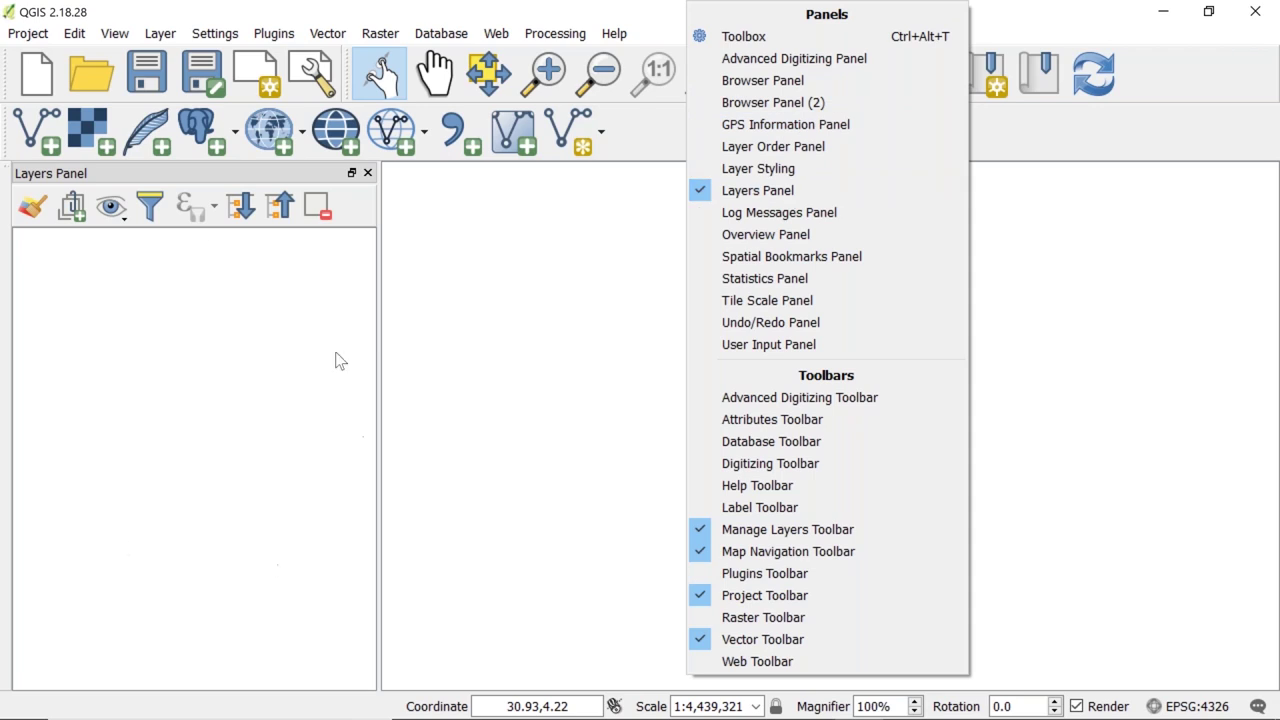
pyautogui.click(657, 134)
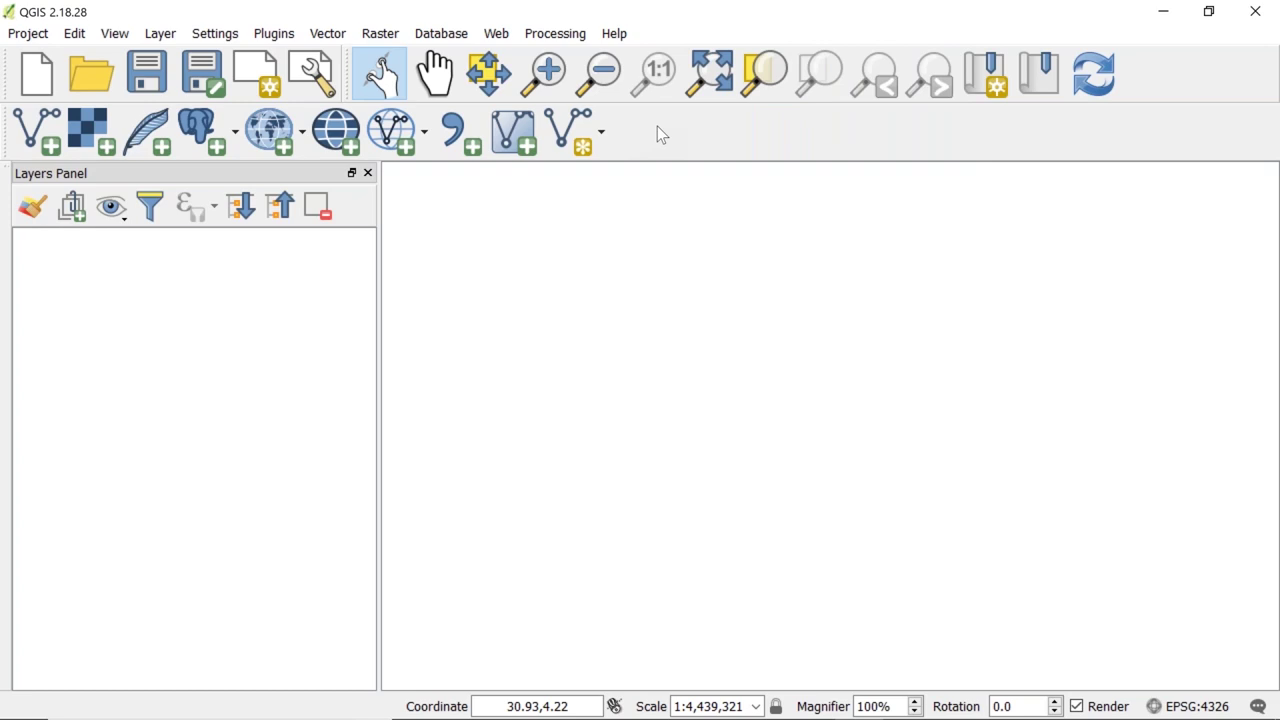
# Search all QGIS plugins for trends.earth.
pyautogui.click(272, 34)
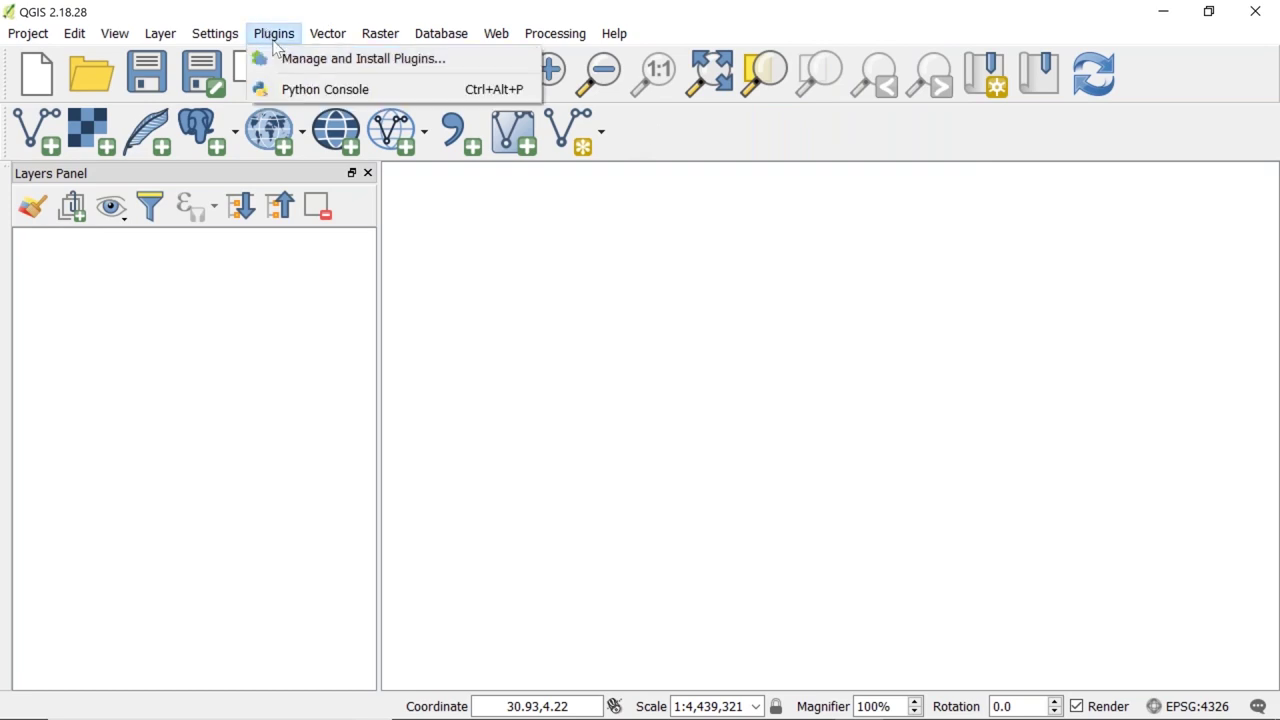
pyautogui.click(434, 60)
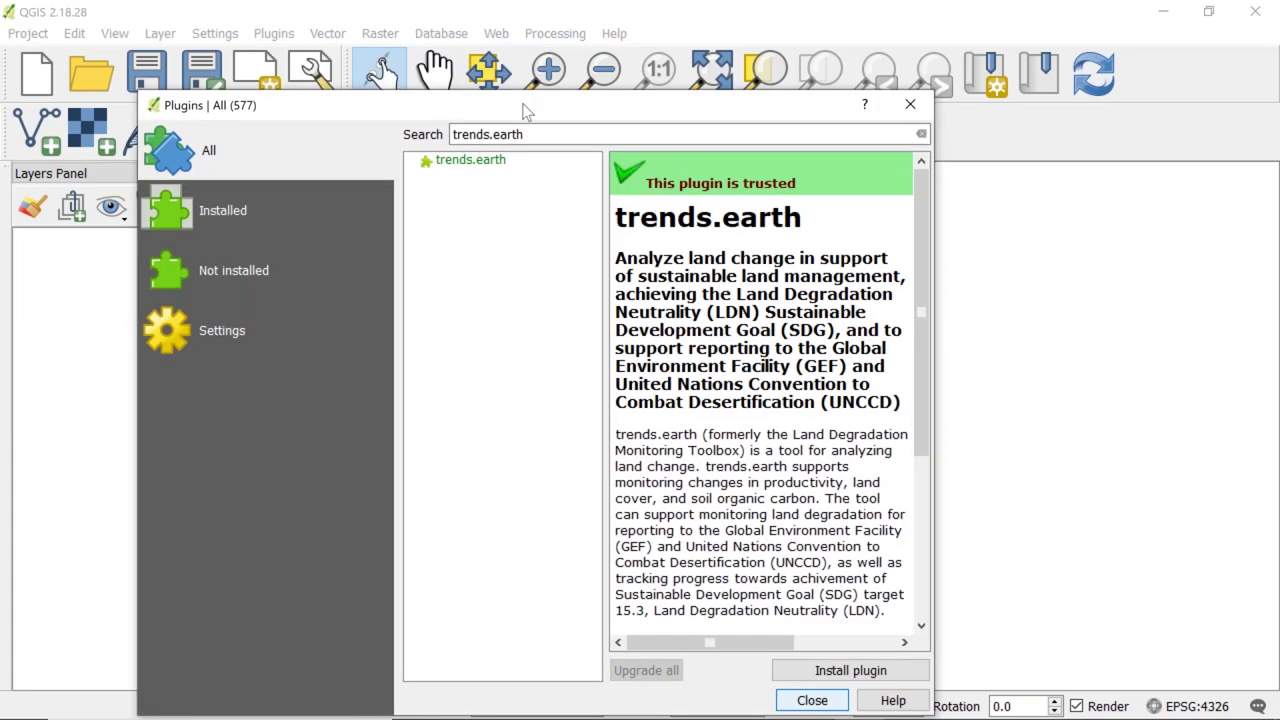
pyautogui.click(549, 134)
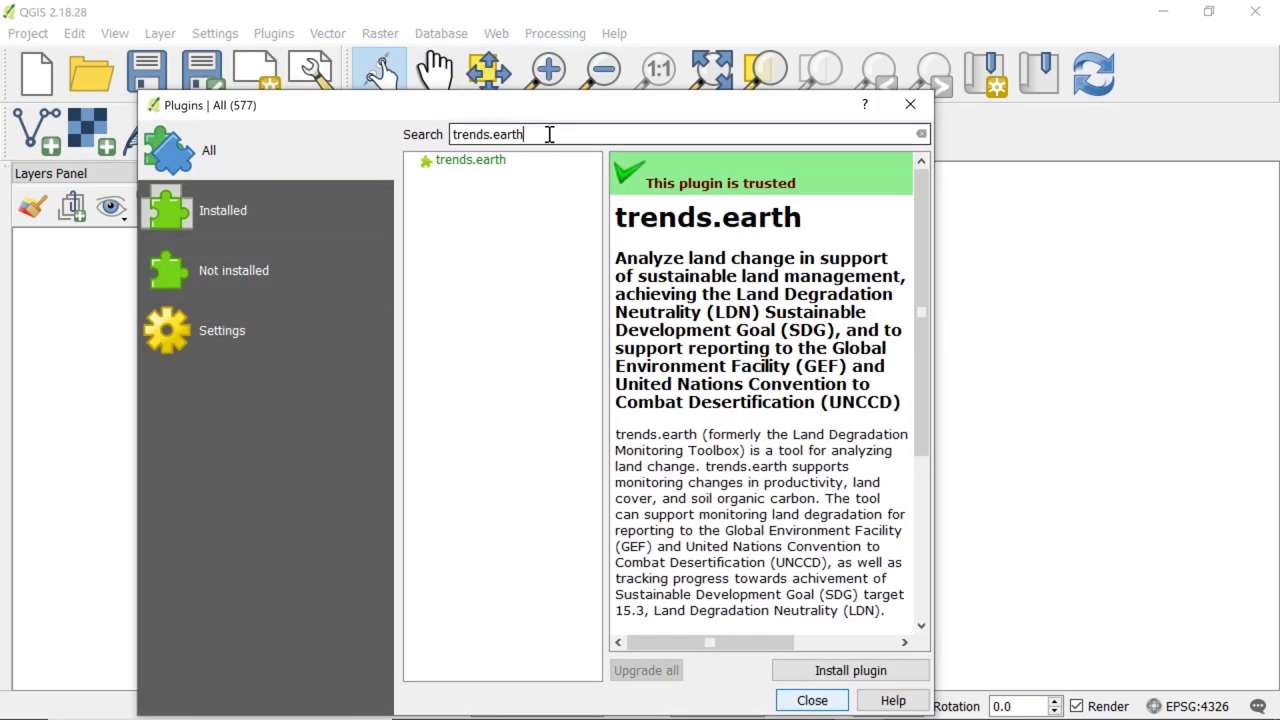
pyautogui.press('BackSpace')
pyautogui.press('BackSpace')
pyautogui.press('BackSpace')
pyautogui.press('BackSpace')
pyautogui.press('BackSpace')
pyautogui.press('BackSpace')
pyautogui.press('BackSpace')
pyautogui.press('BackSpace')
pyautogui.press('BackSpace')
pyautogui.press('BackSpace')
pyautogui.press('BackSpace')
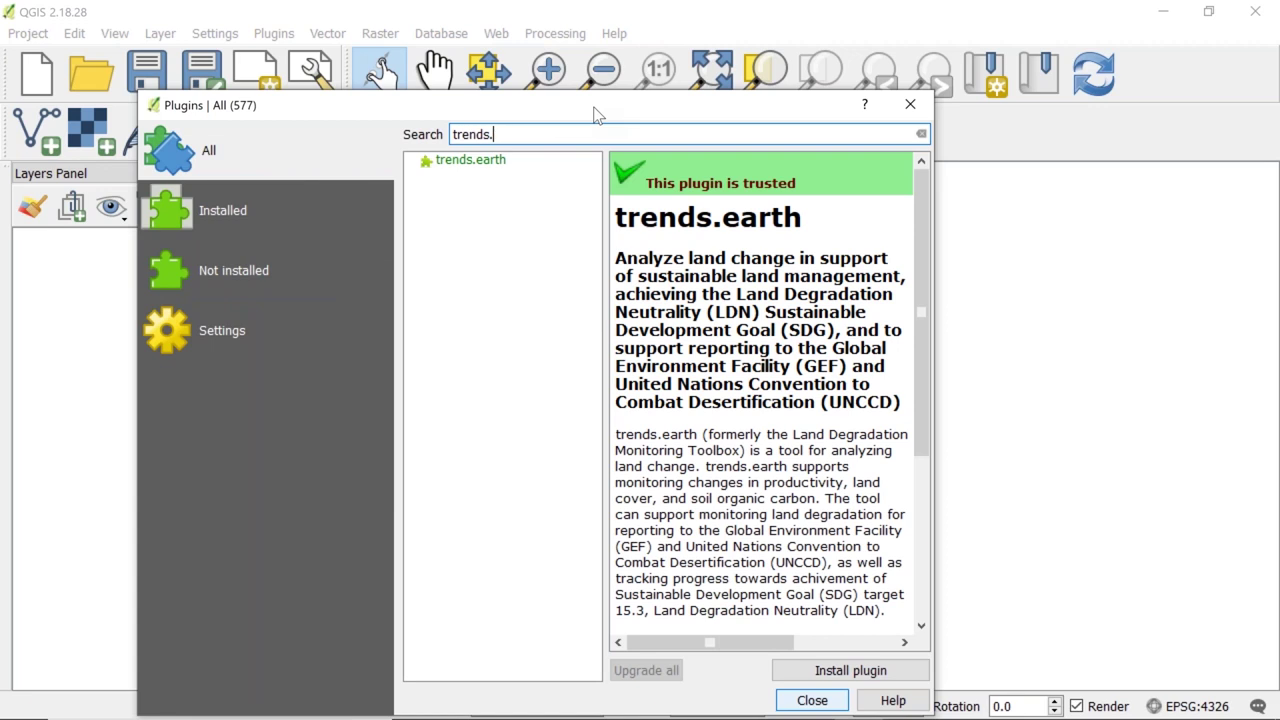
pyautogui.press('BackSpace')
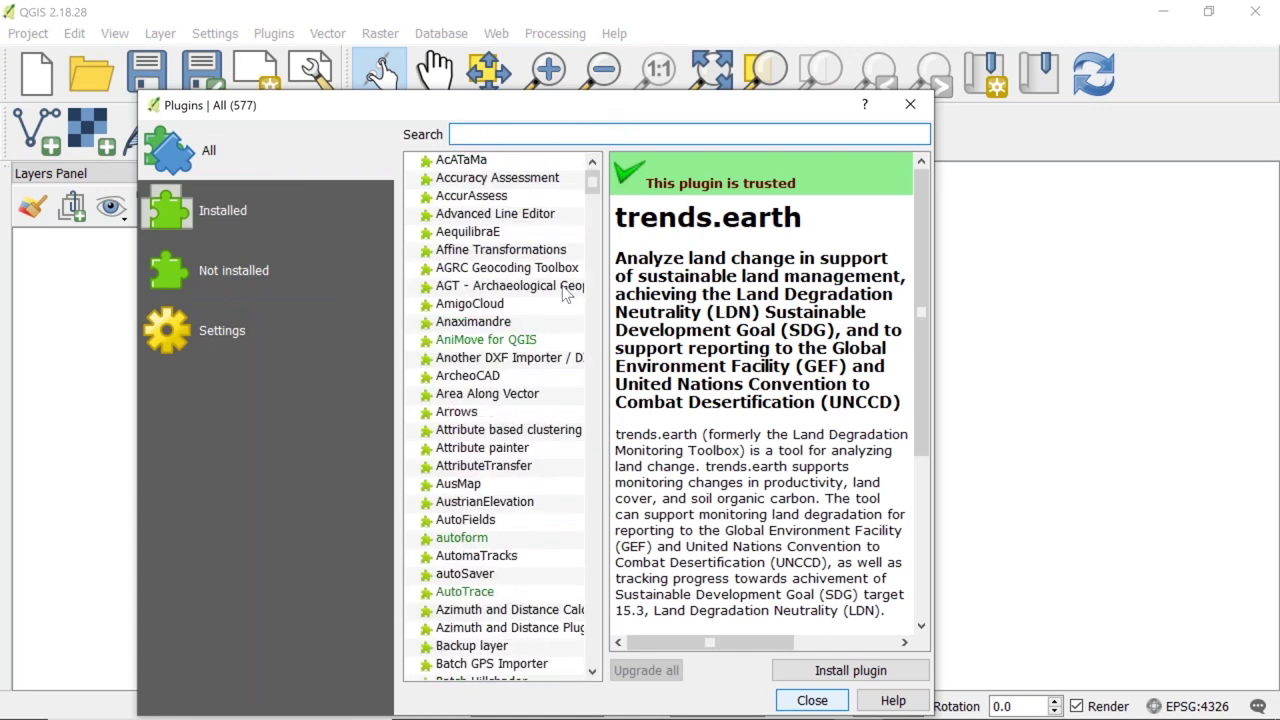
pyautogui.write('trends.earth')
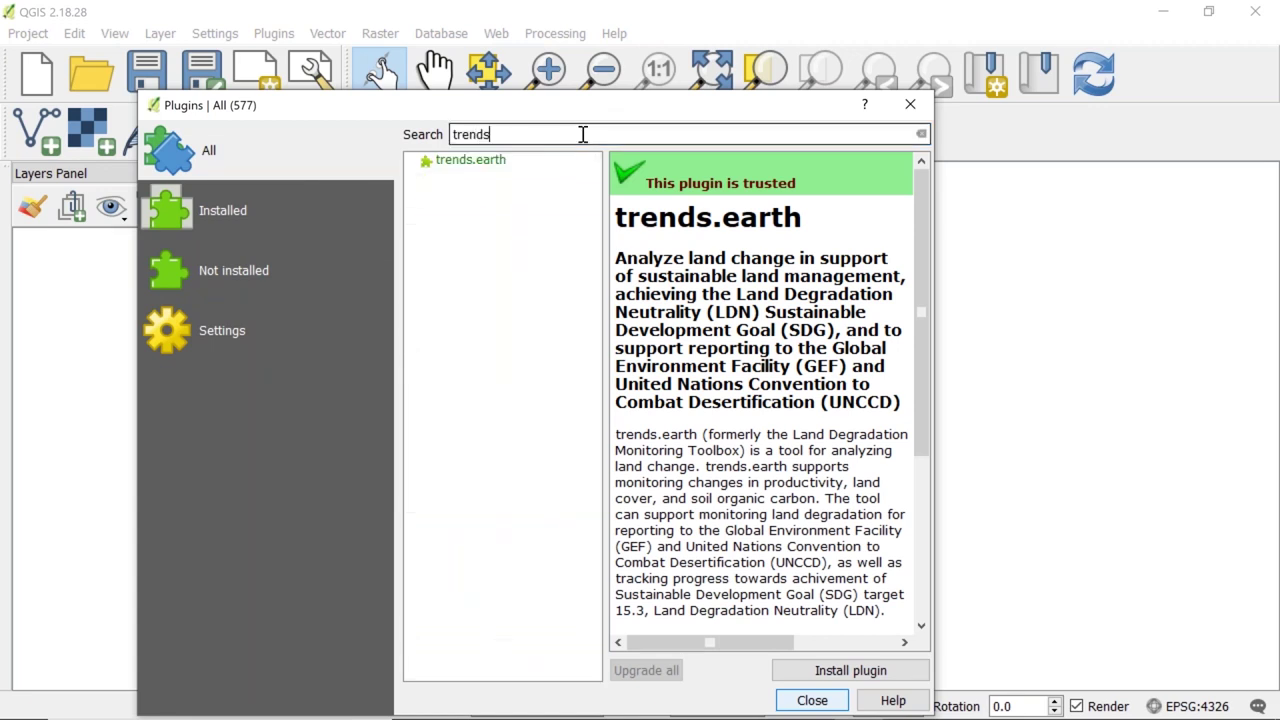
# Install the trends.earth plugin and close the plugin manager.
pyautogui.click(492, 162)
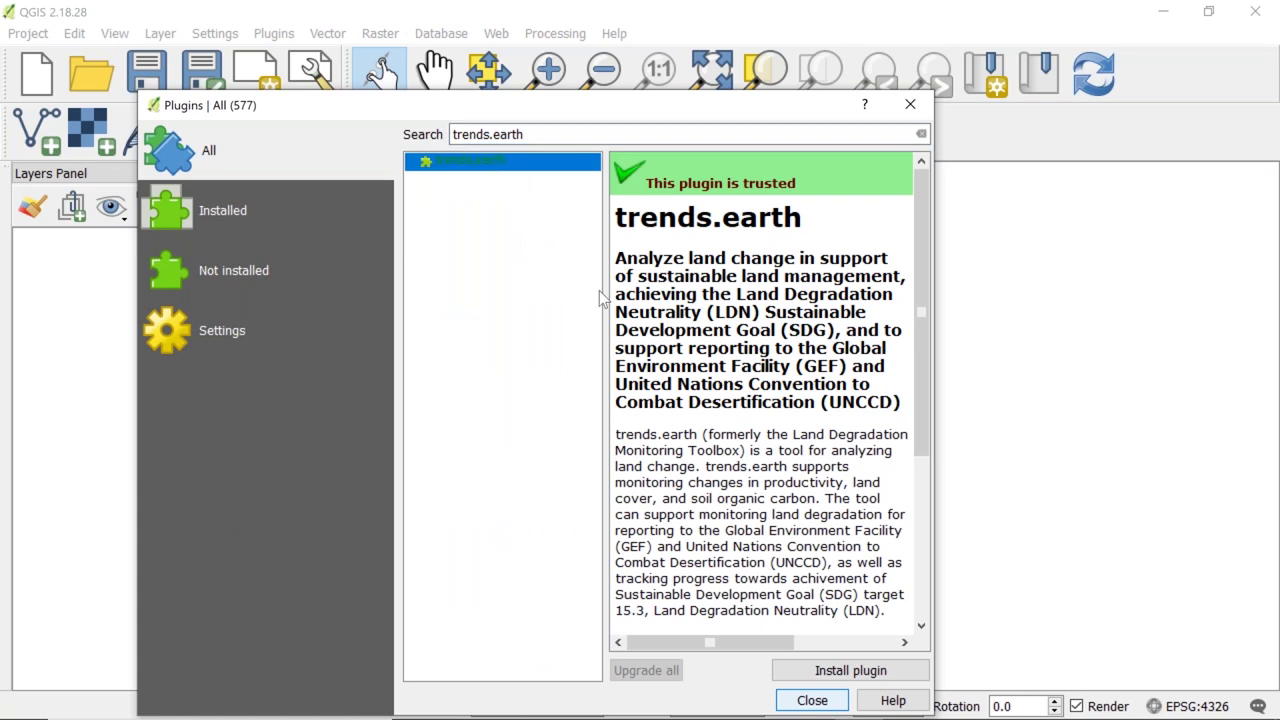
pyautogui.click(822, 678)
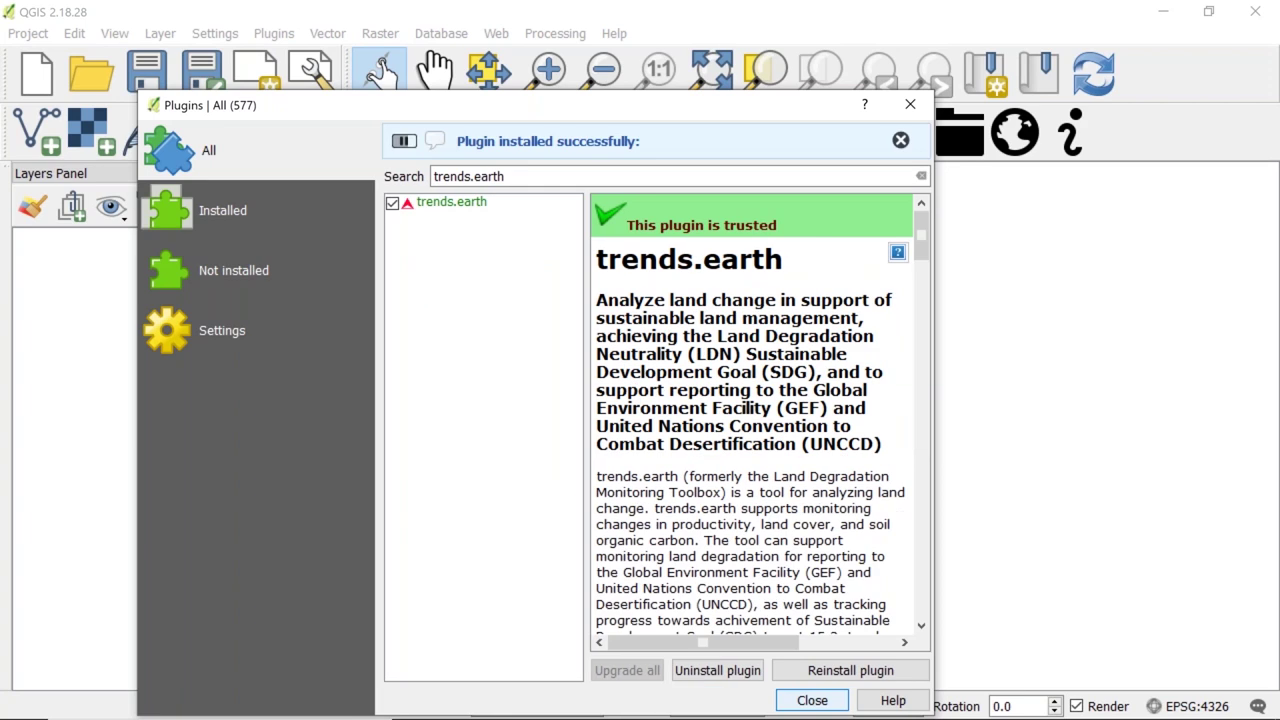
pyautogui.click(838, 700)
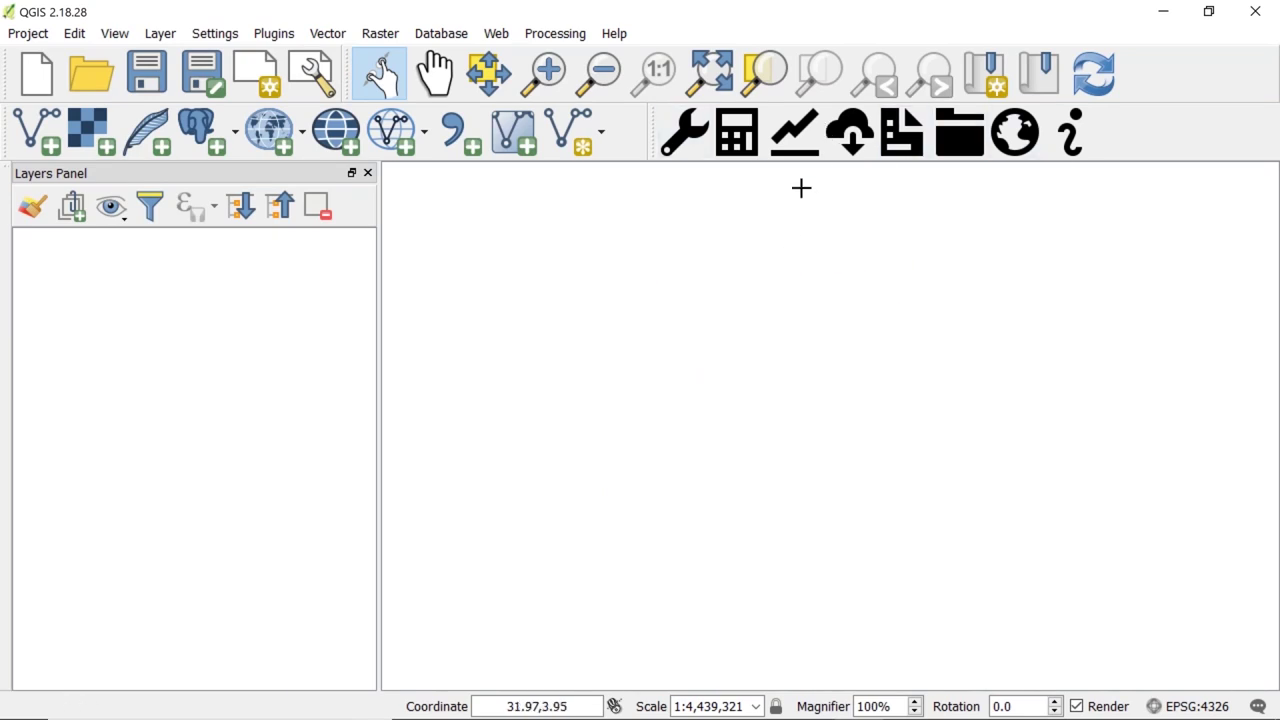
# Hide the trends.earth toolbar and show it again.
pyautogui.rightClick(1104, 137)
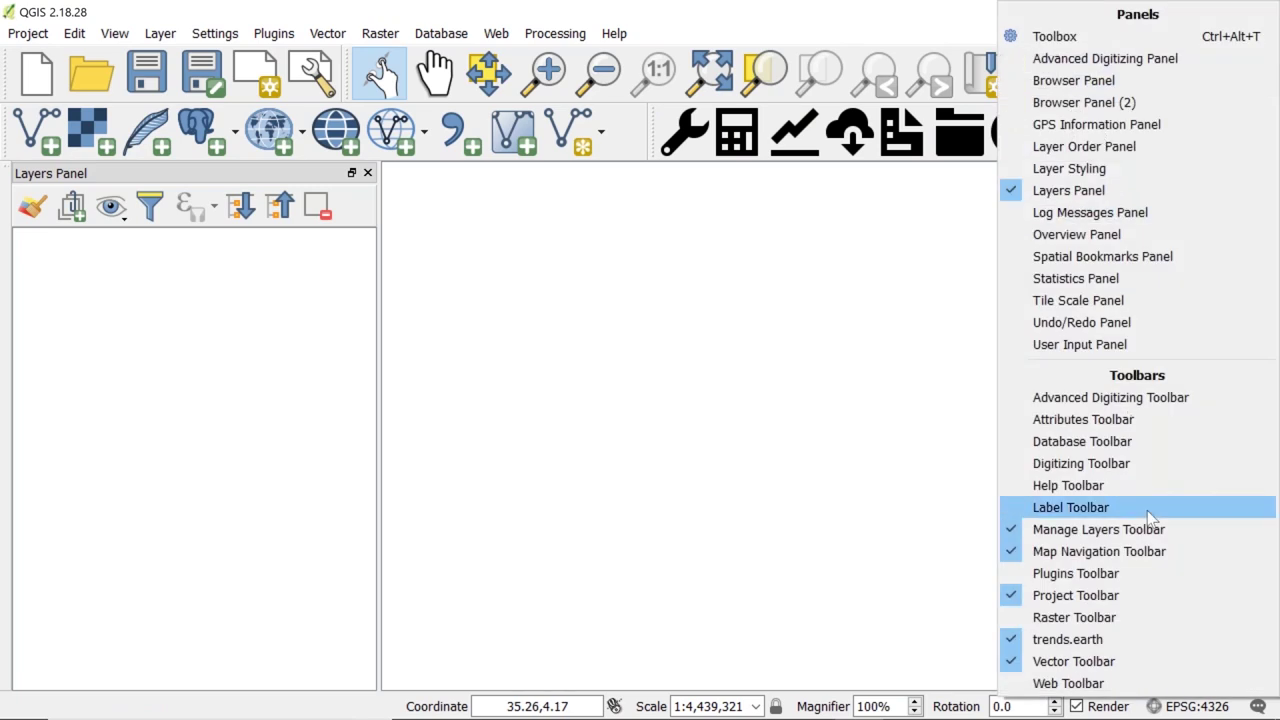
pyautogui.click(1151, 640)
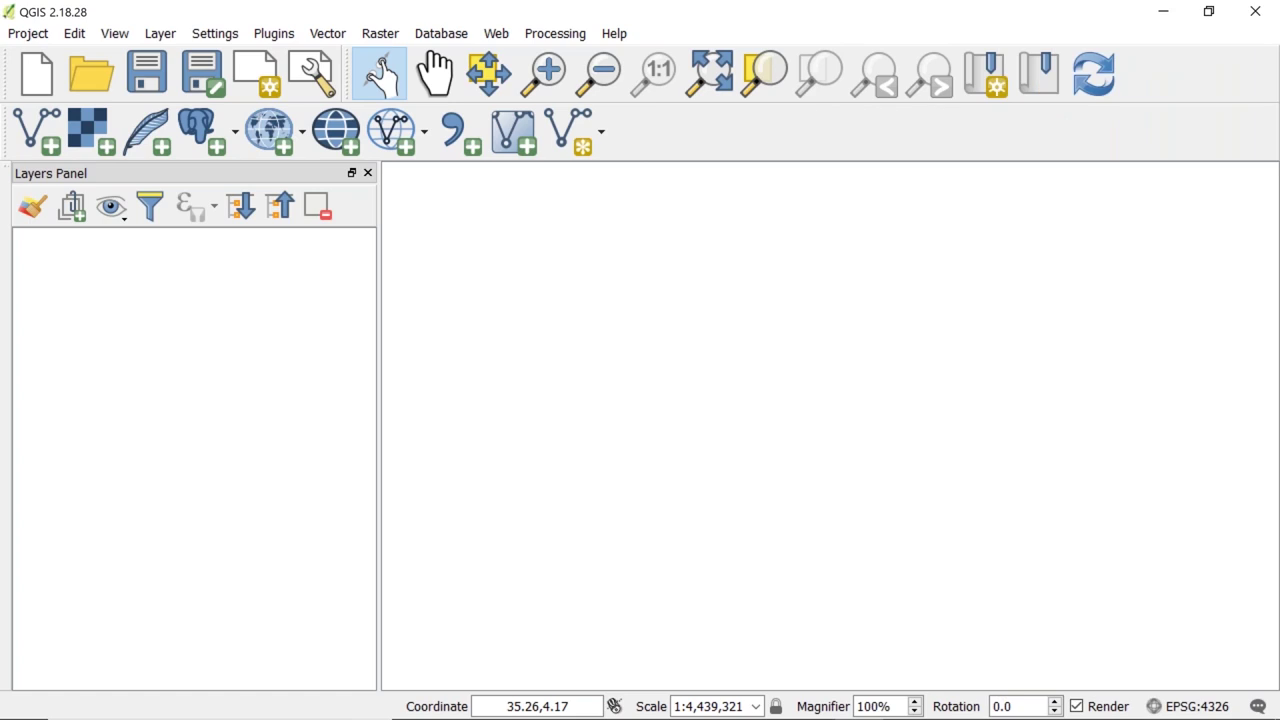
pyautogui.rightClick(1133, 147)
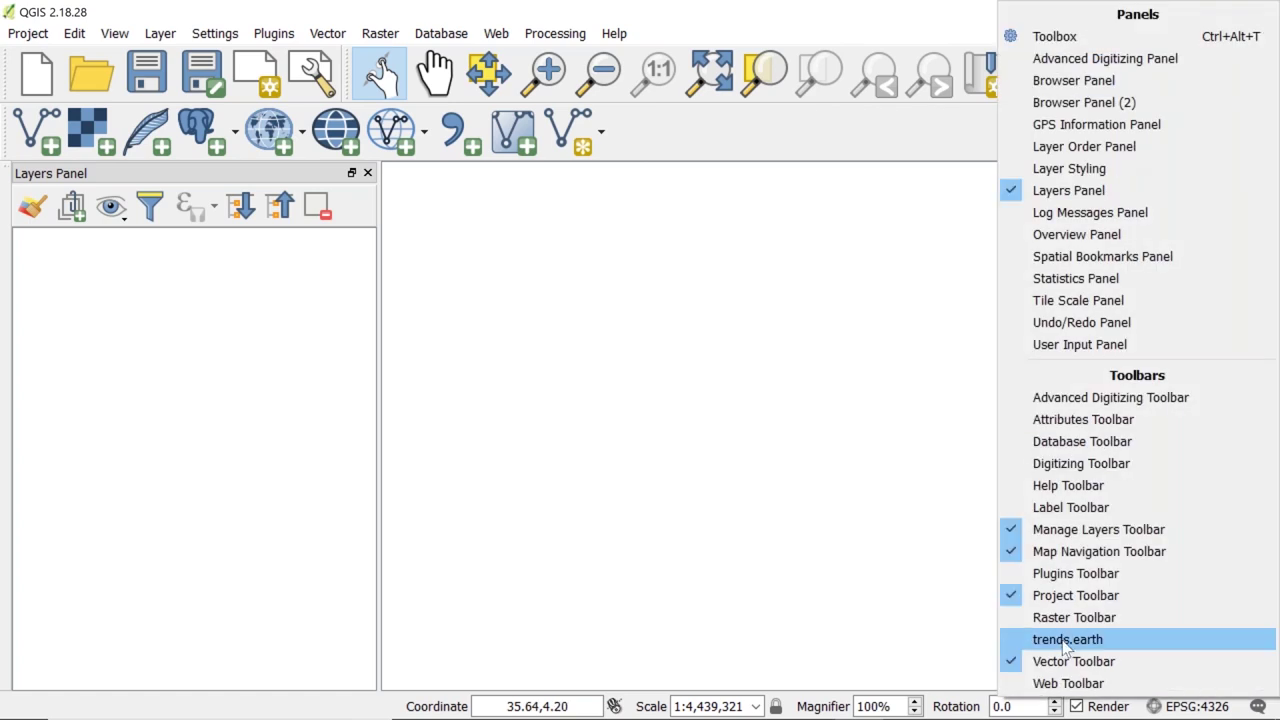
pyautogui.click(1151, 637)
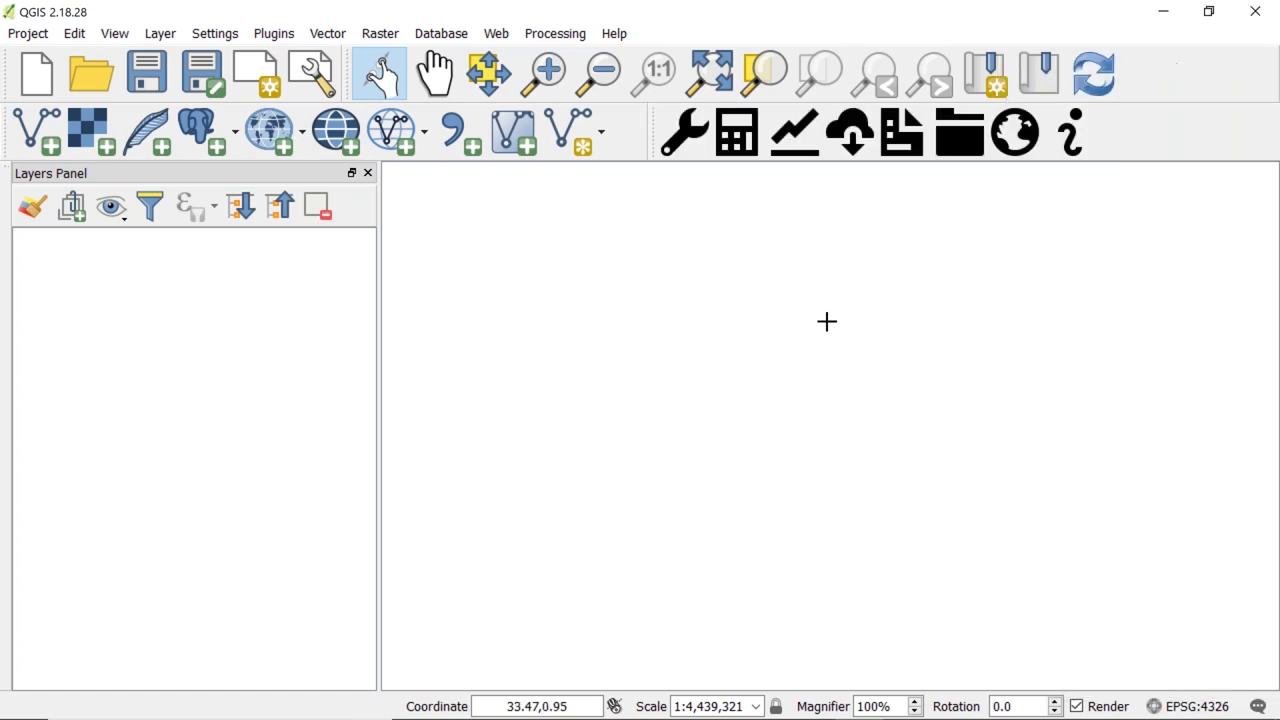
# View the new-user registration form in the Trends.Earth settings and close it without registering.
pyautogui.click(680, 150)
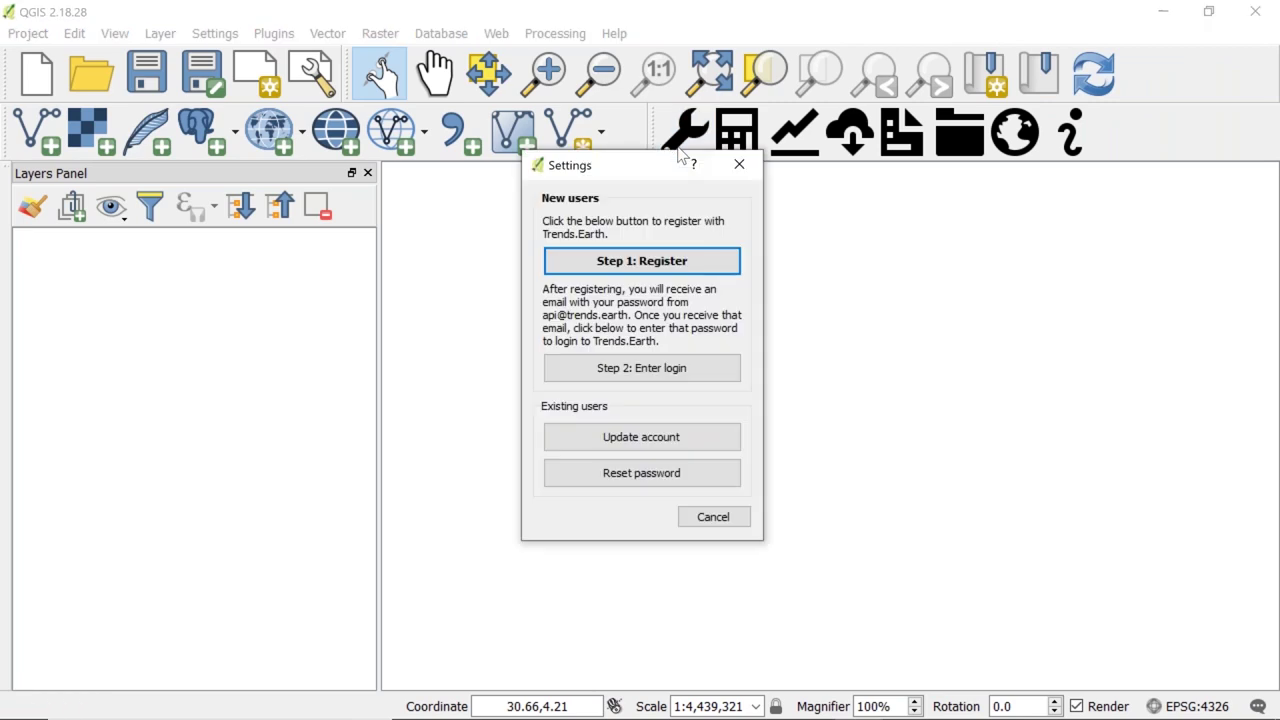
pyautogui.click(585, 262)
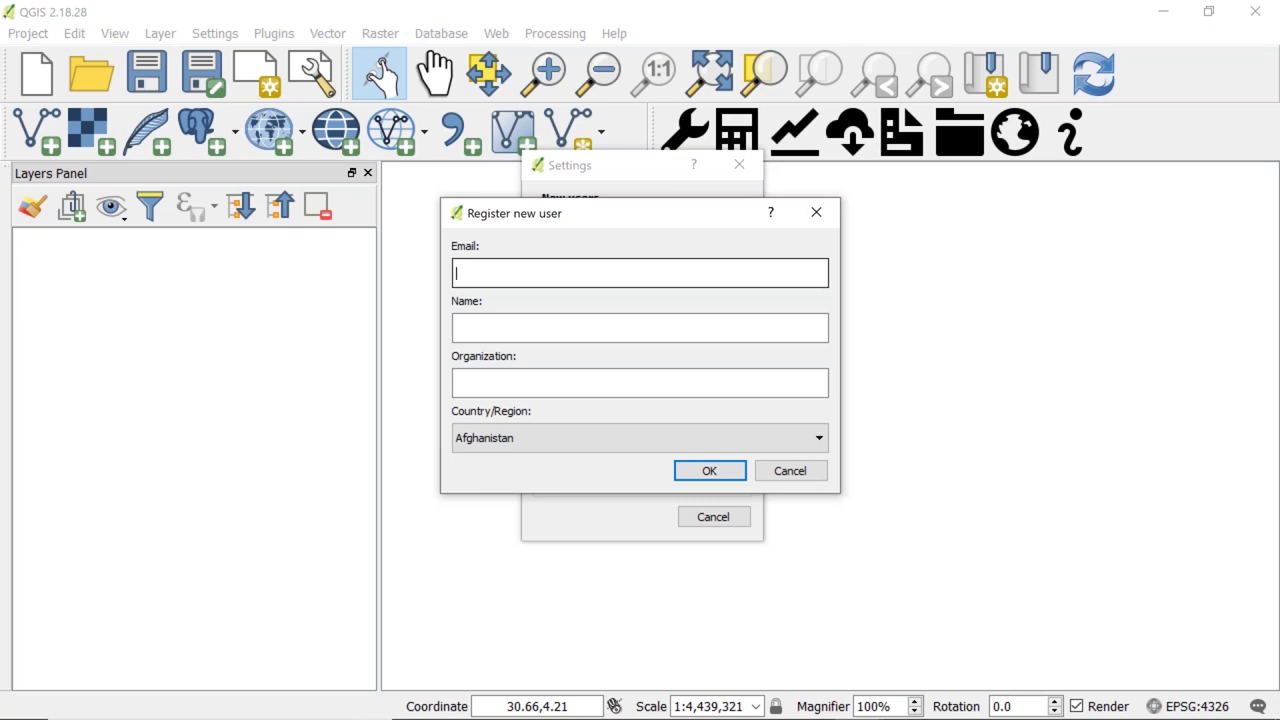
pyautogui.click(789, 476)
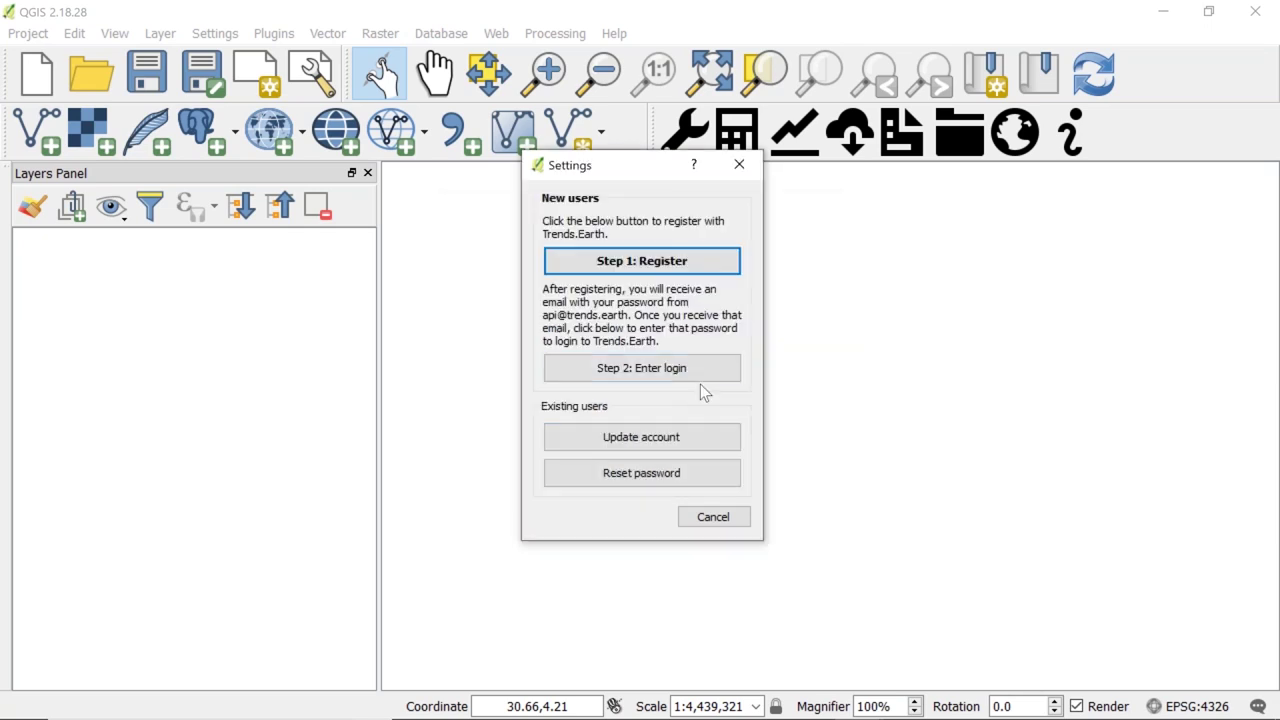
# Log in to Trends.Earth with the filled-in account e-mail and password.
pyautogui.click(678, 374)
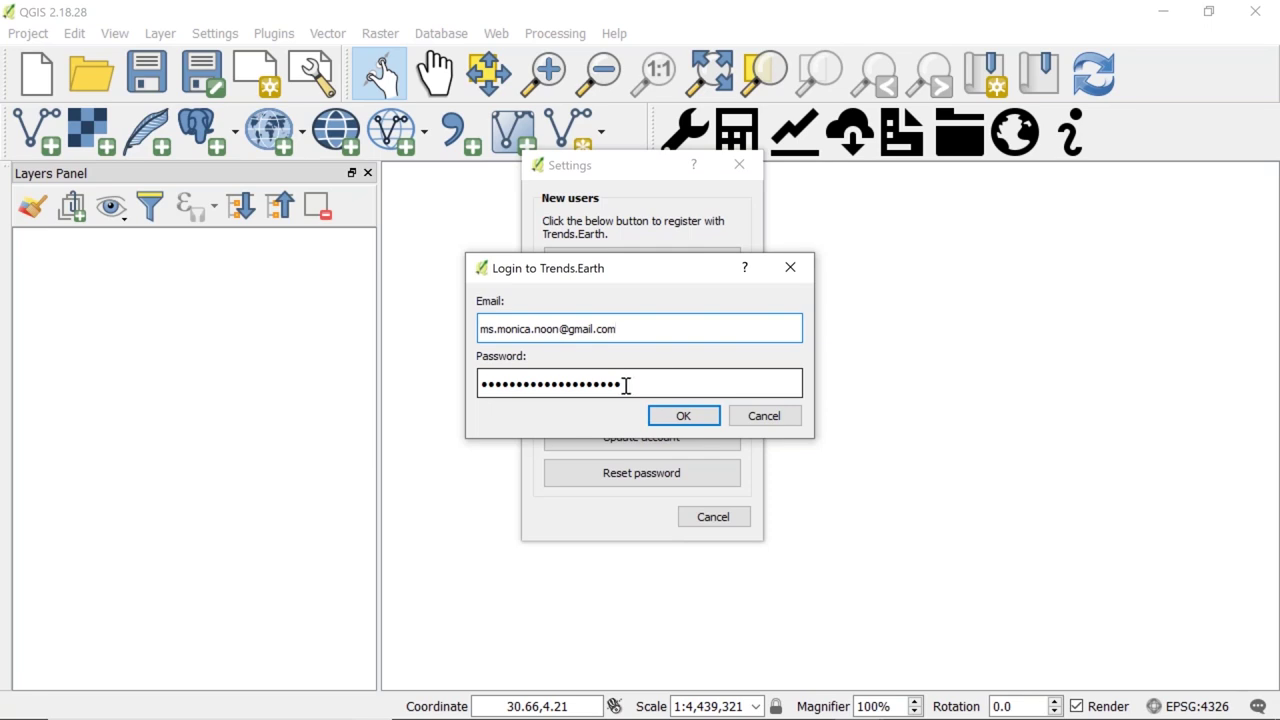
pyautogui.click(685, 416)
pyautogui.click(806, 378)
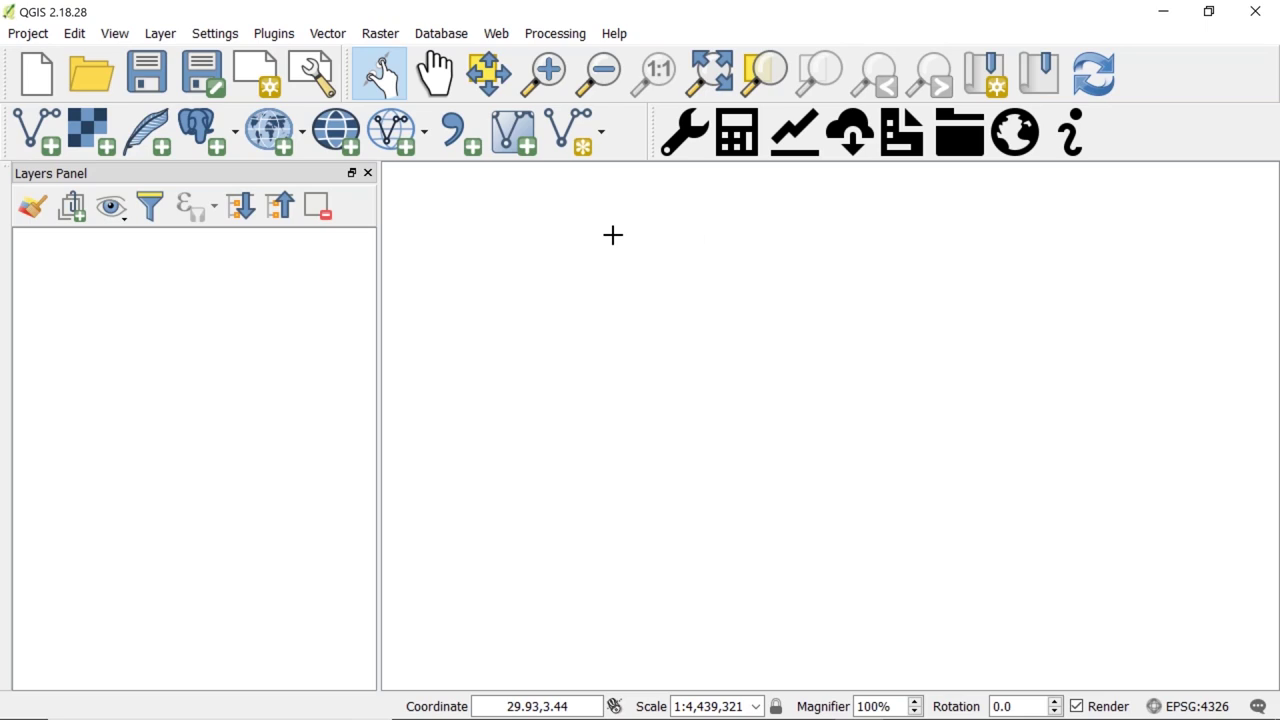
# Reopen the Trends.Earth settings, review the fields for registering a new user, and cancel the form.
pyautogui.click(686, 141)
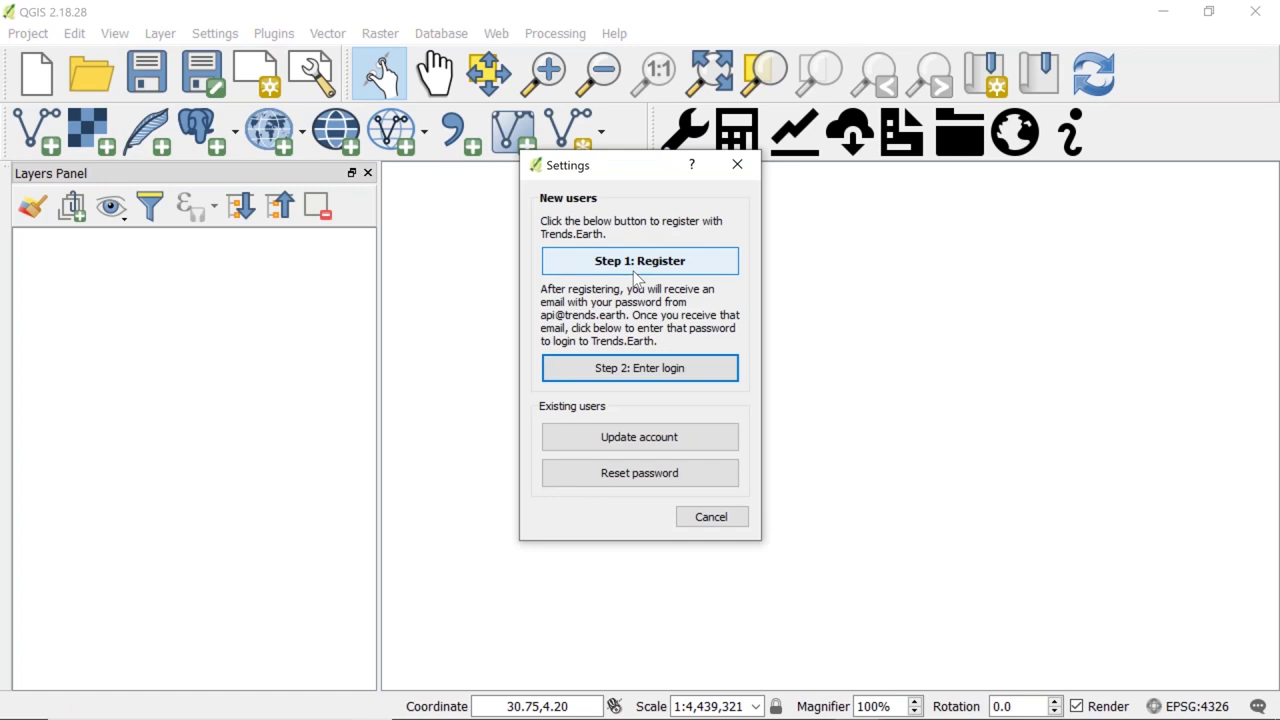
pyautogui.click(634, 272)
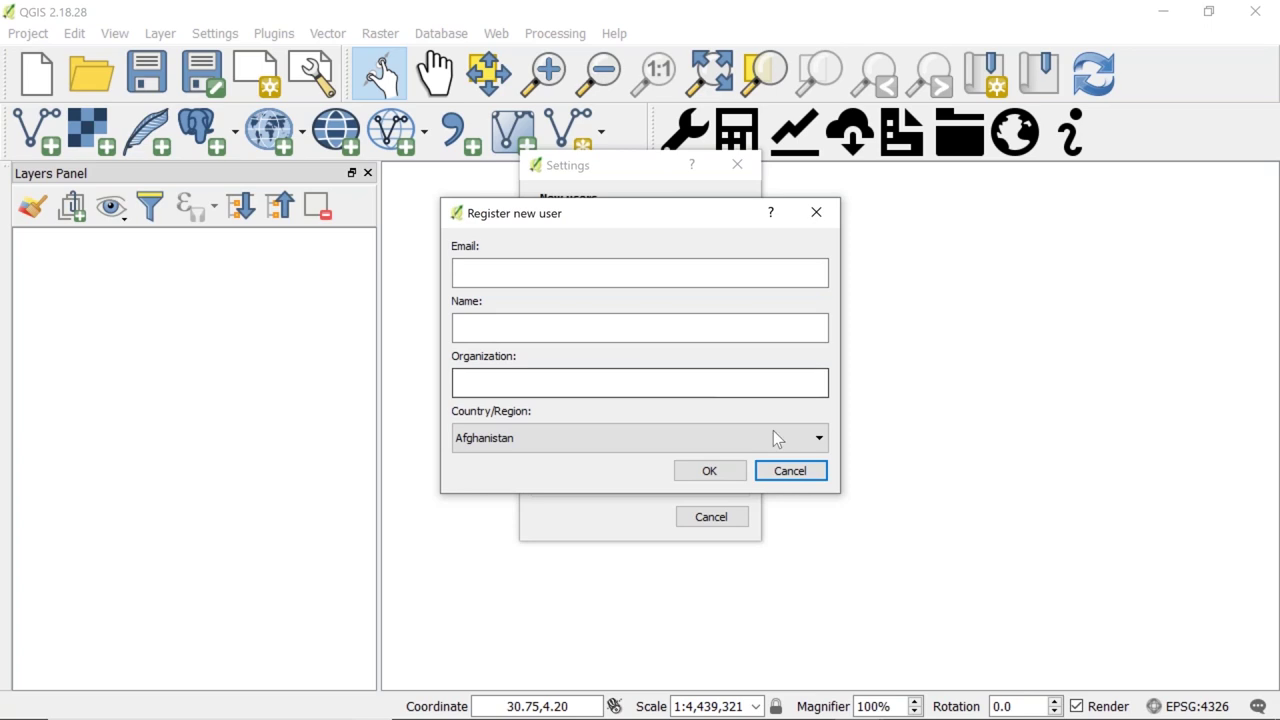
pyautogui.click(805, 470)
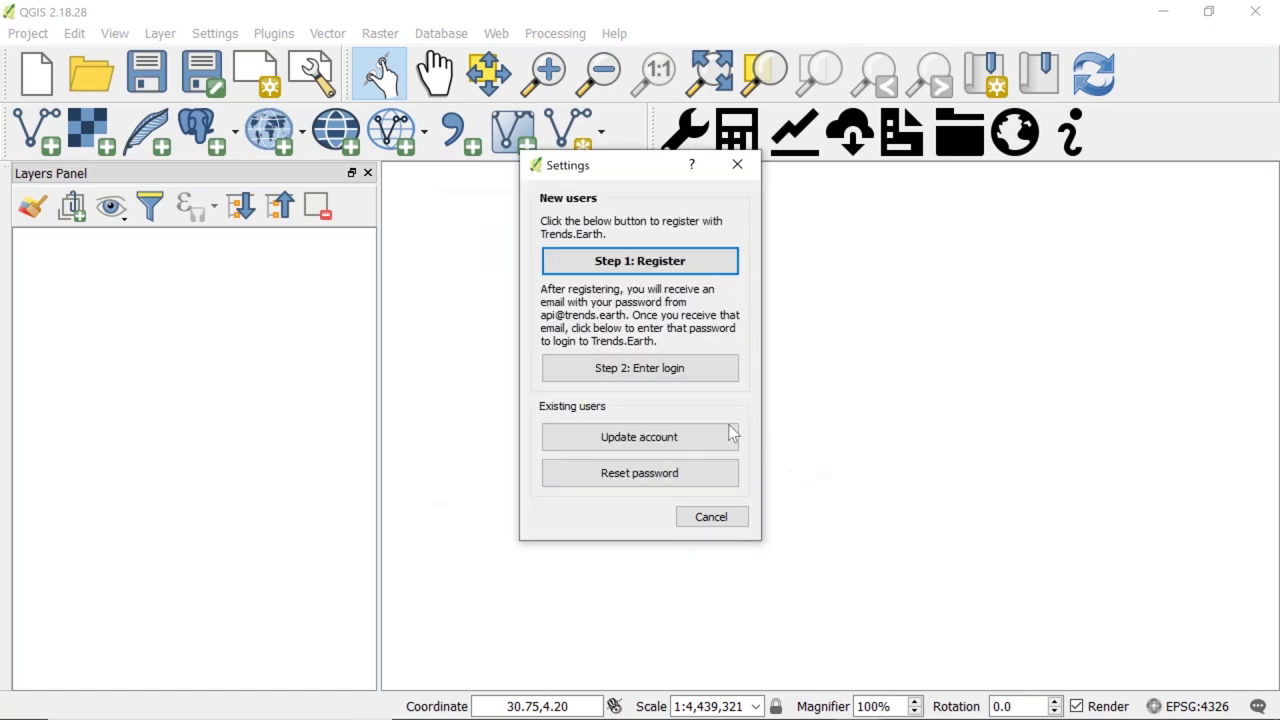
# Submit the Trends.Earth login again with the filled-in credentials and dismiss the confirmation.
pyautogui.click(660, 369)
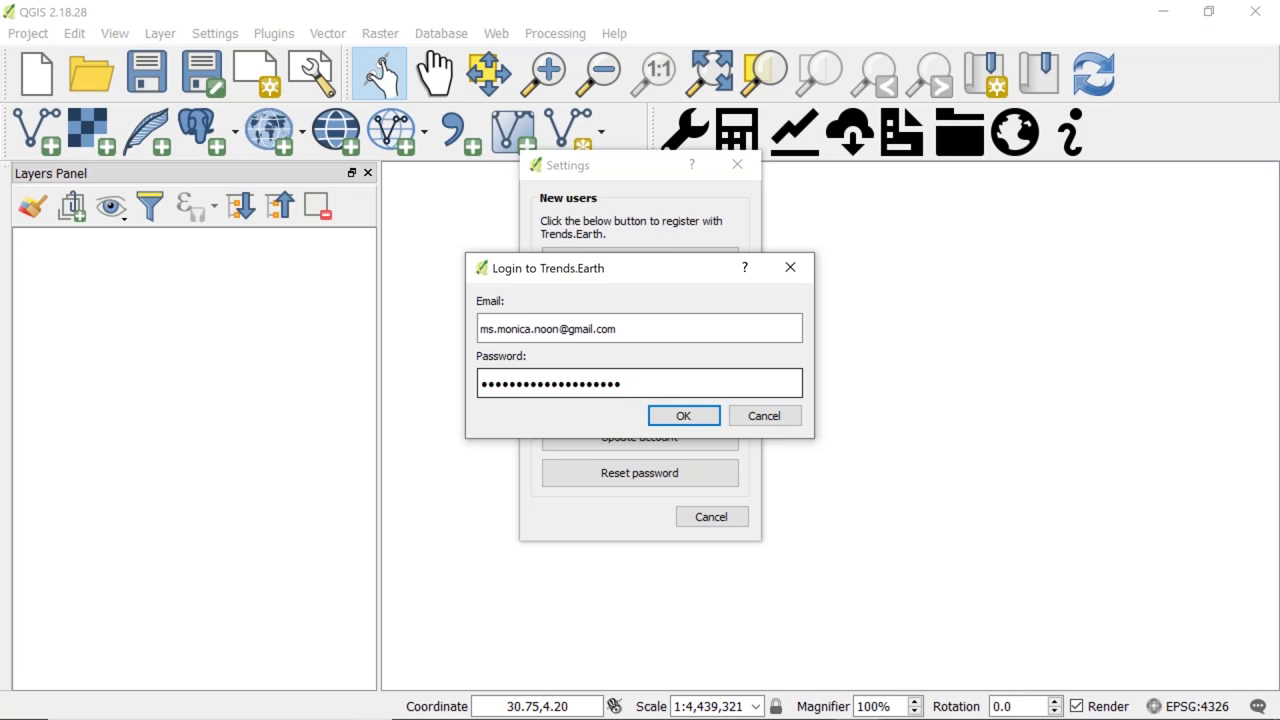
pyautogui.click(684, 416)
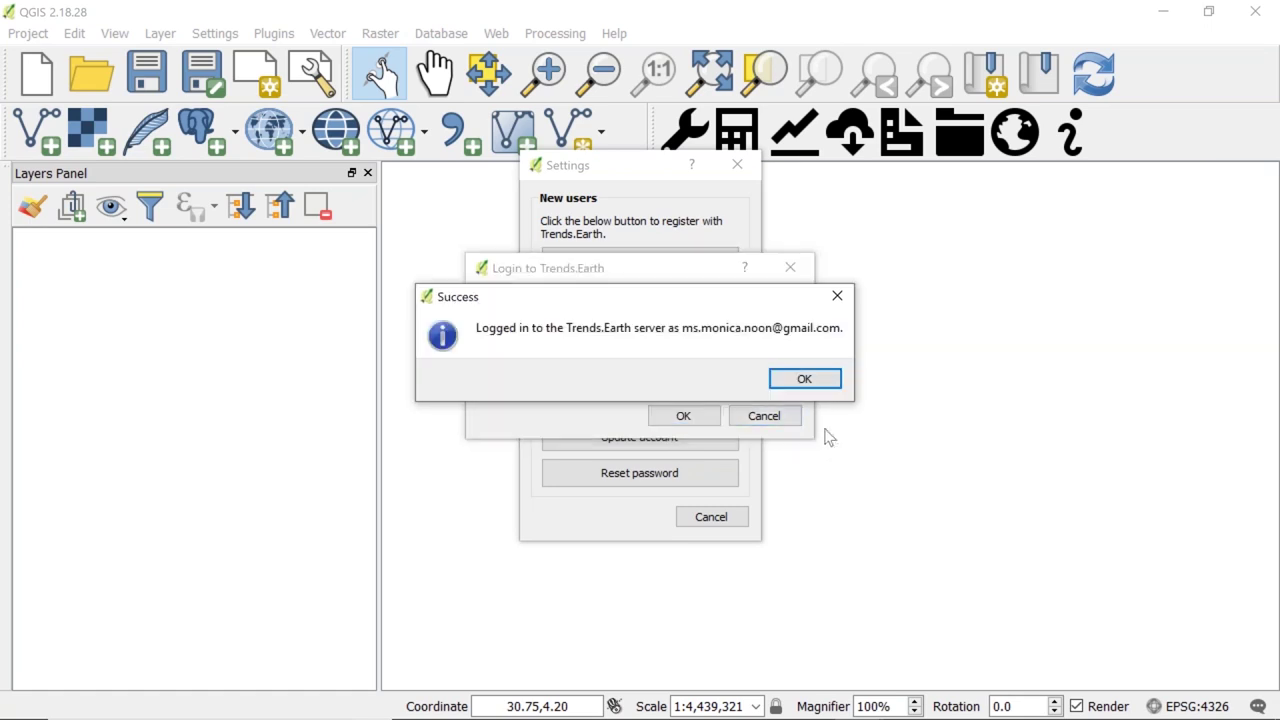
pyautogui.click(806, 380)
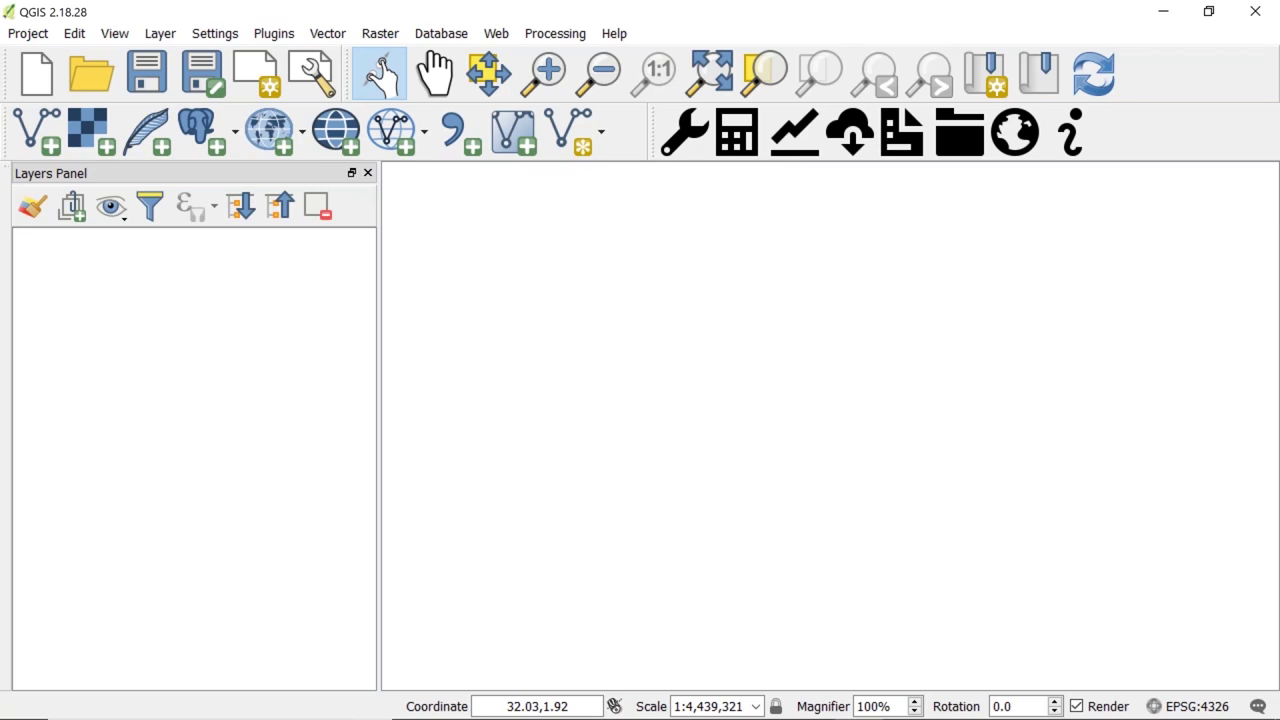
# Start the one-step calculation of all three SDG 15.3.1 sub-indicators, using Trends.Earth land productivity as the dataset.
pyautogui.click(747, 147)
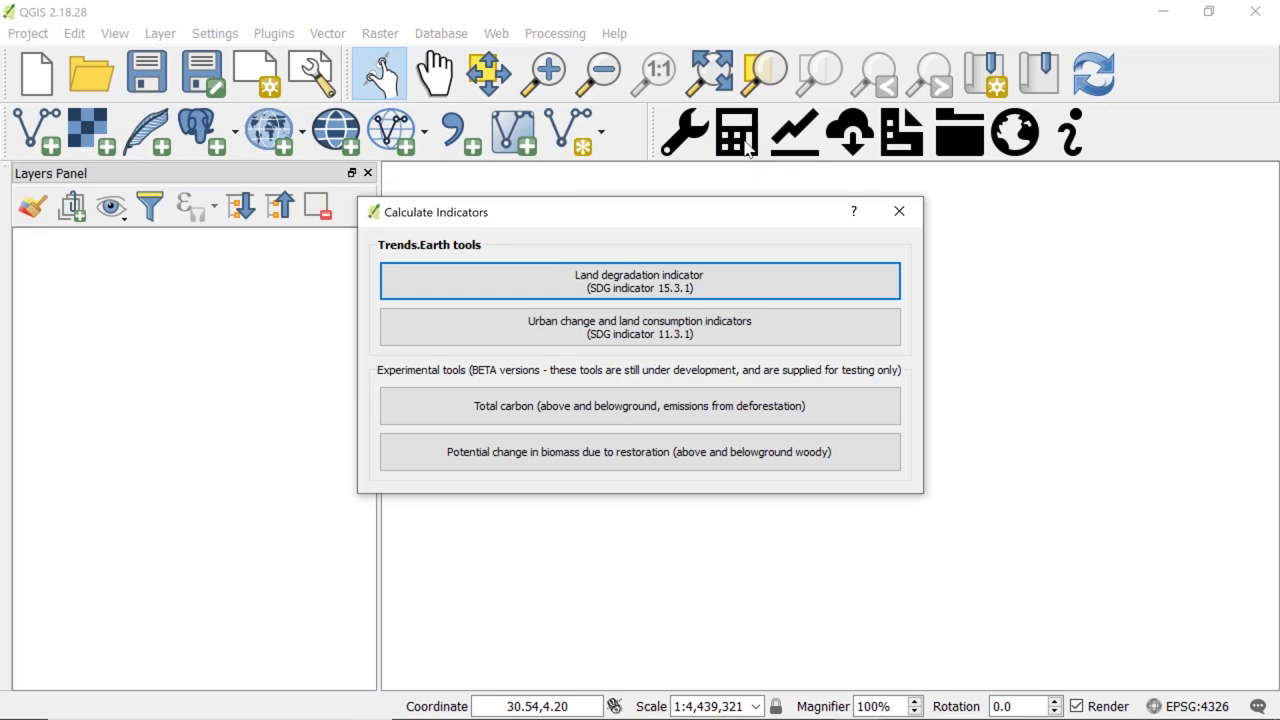
pyautogui.click(726, 284)
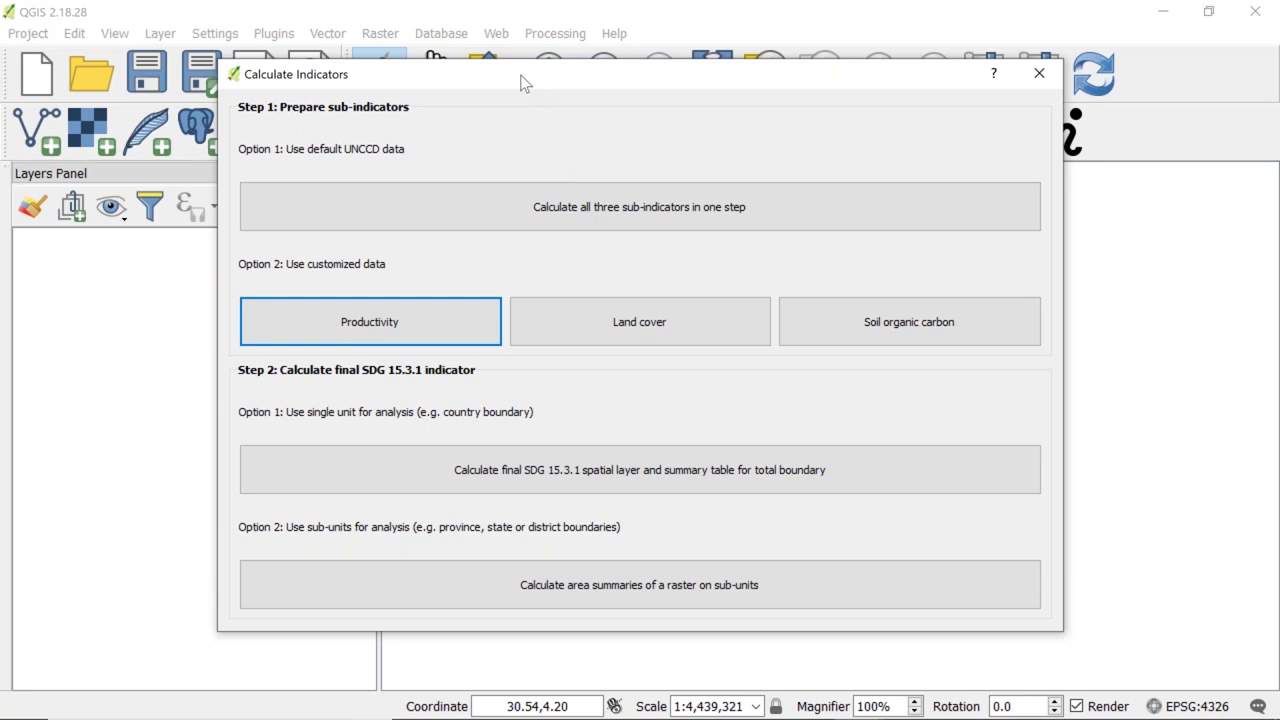
pyautogui.click(437, 212)
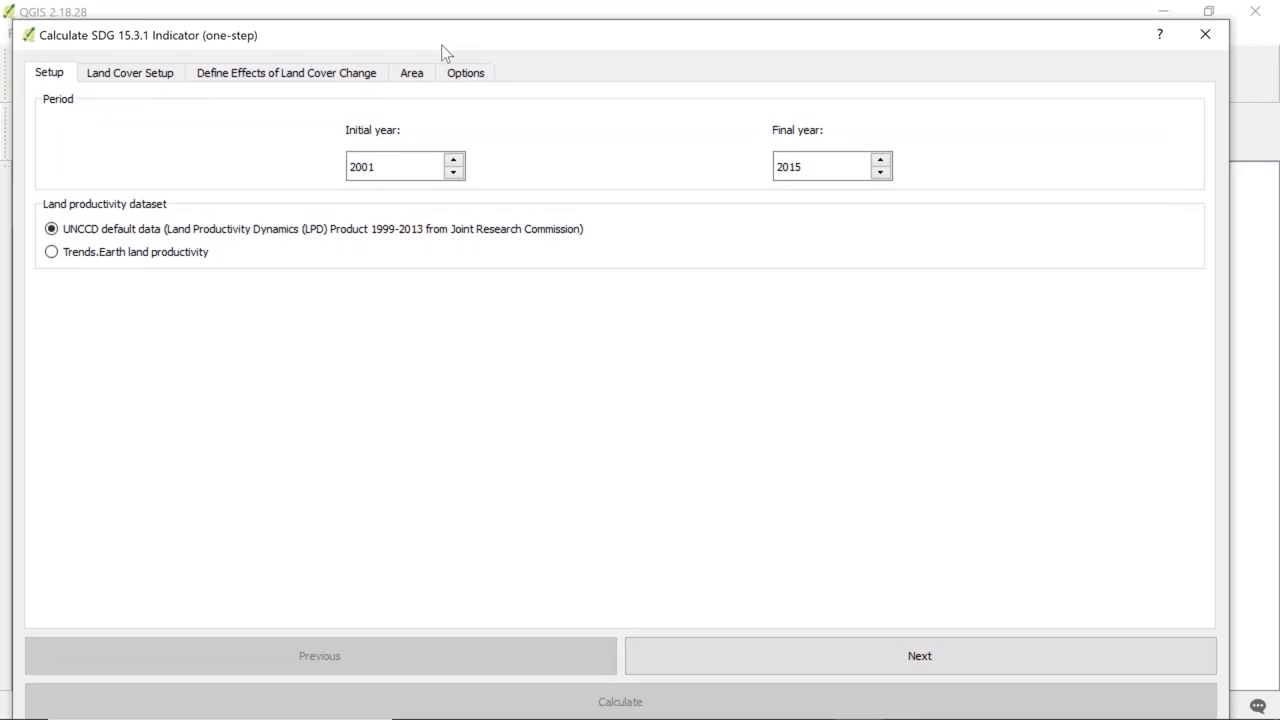
pyautogui.click(58, 252)
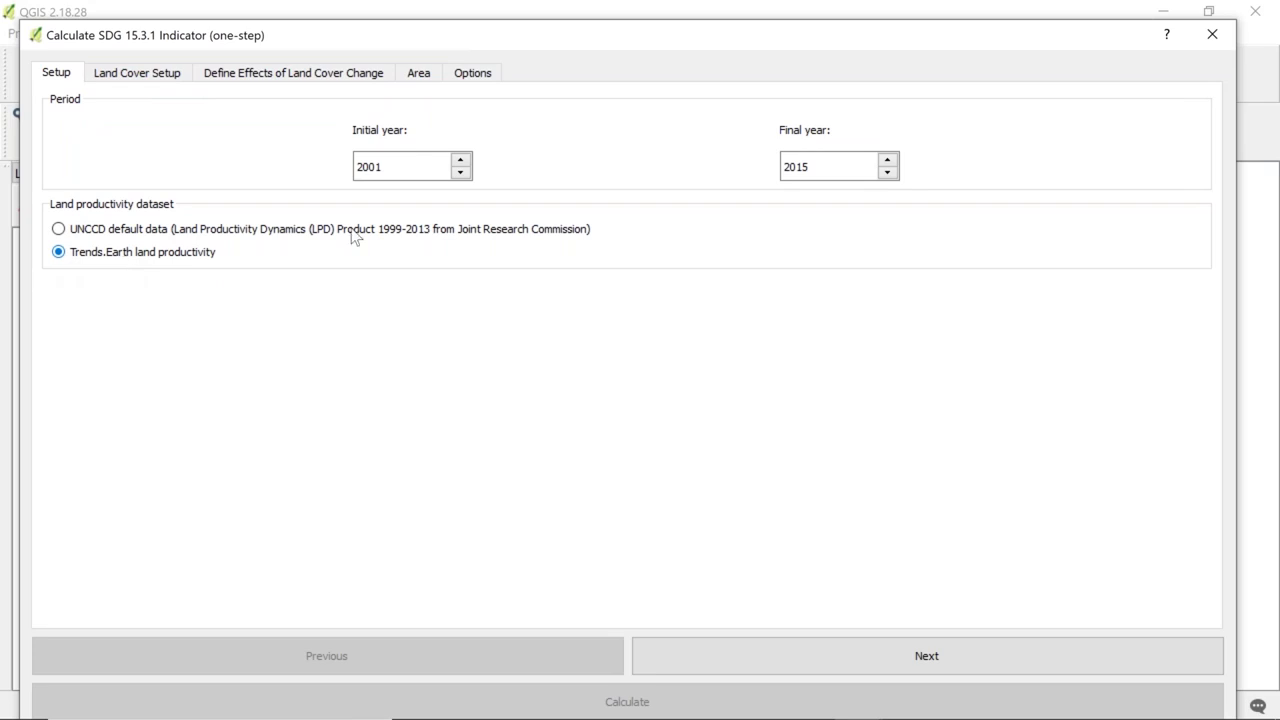
# Keep the 2001 to 2015 period and the European Space Agency CCI-LC land cover dataset, and proceed to the land cover change effects.
pyautogui.click(388, 166)
pyautogui.click(857, 668)
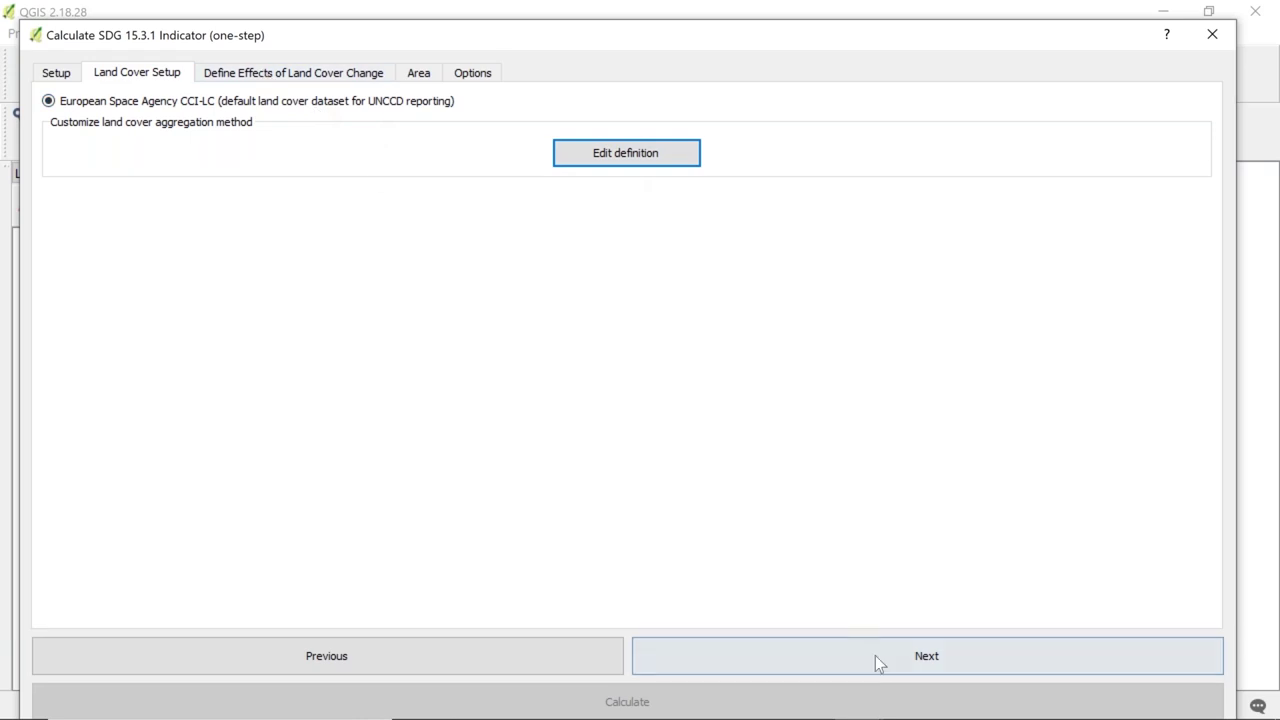
pyautogui.click(883, 667)
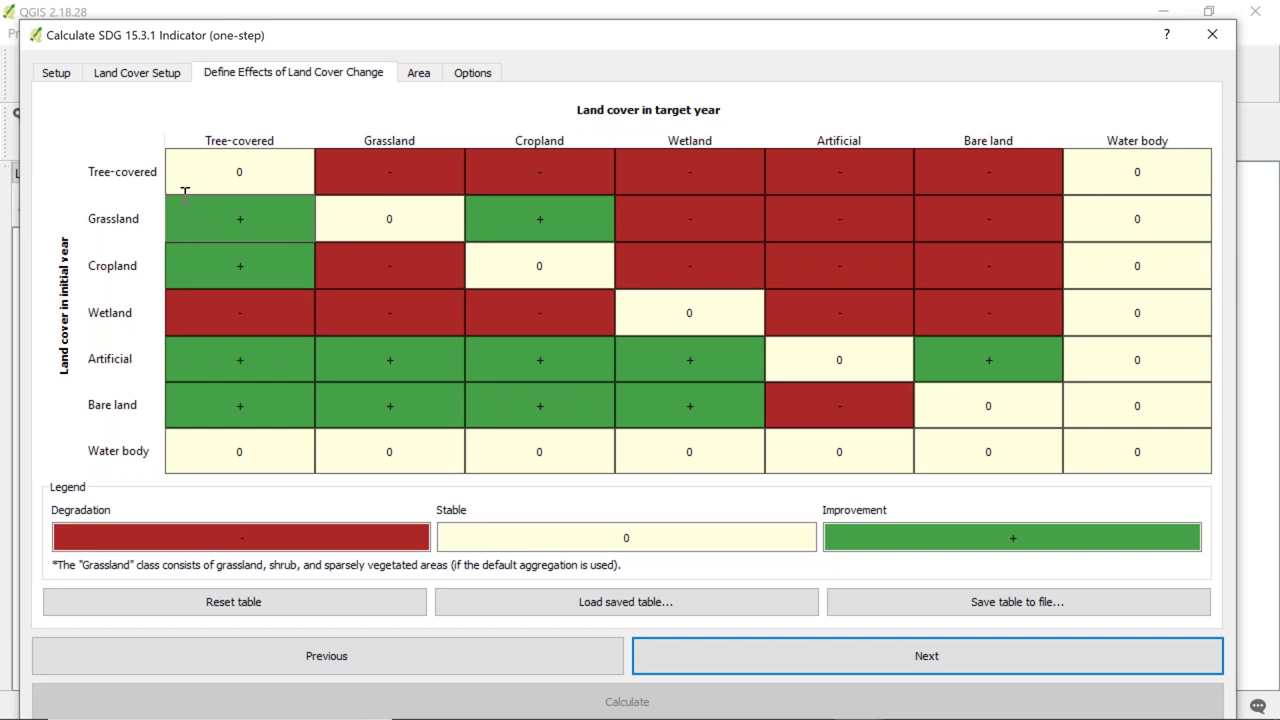
# Try rating the tree-covered to grassland transition as improvement (+) and as stable (0), and reset the table to its defaults.
pyautogui.hotkey('shift', 'Tab')
pyautogui.click(398, 175)
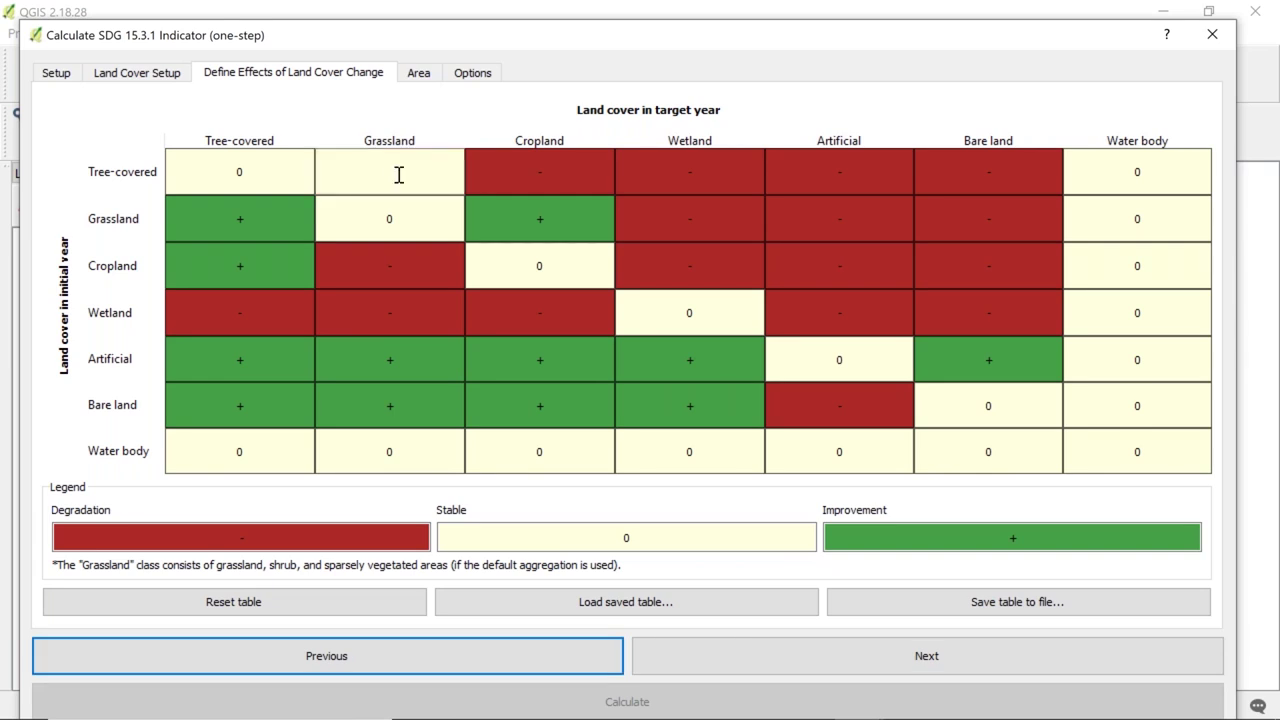
pyautogui.click(396, 173)
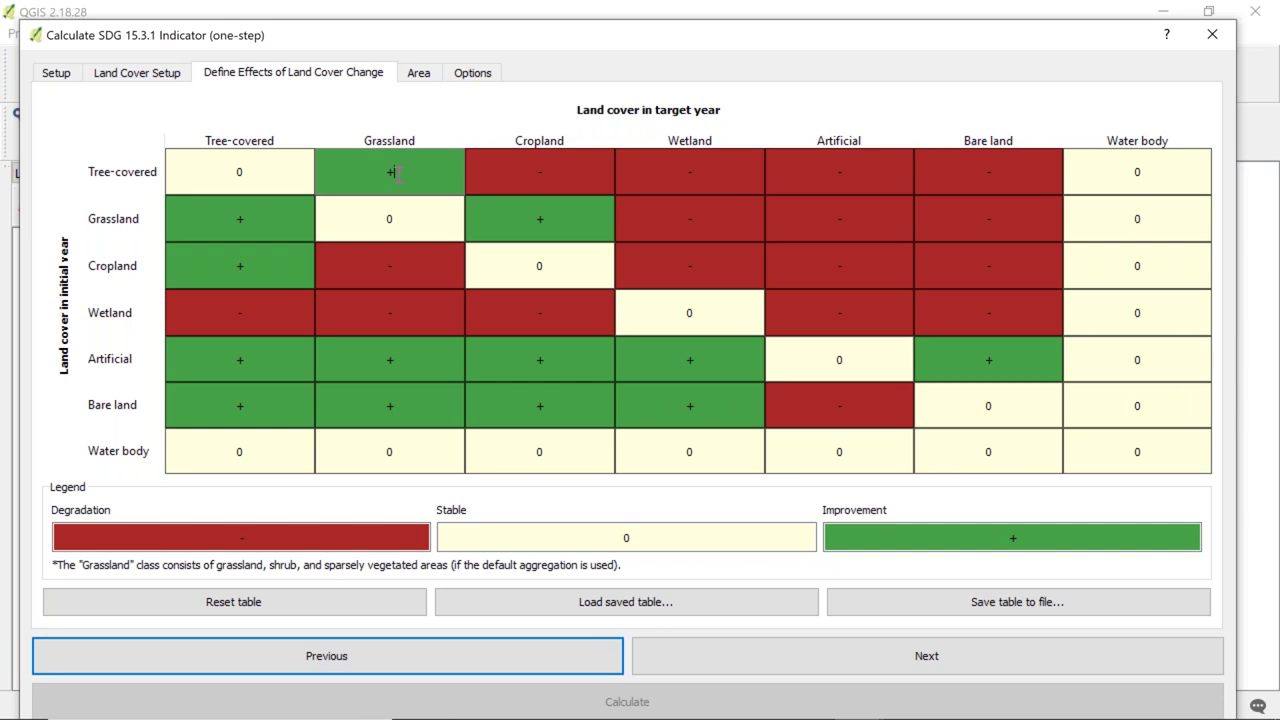
pyautogui.press('BackSpace')
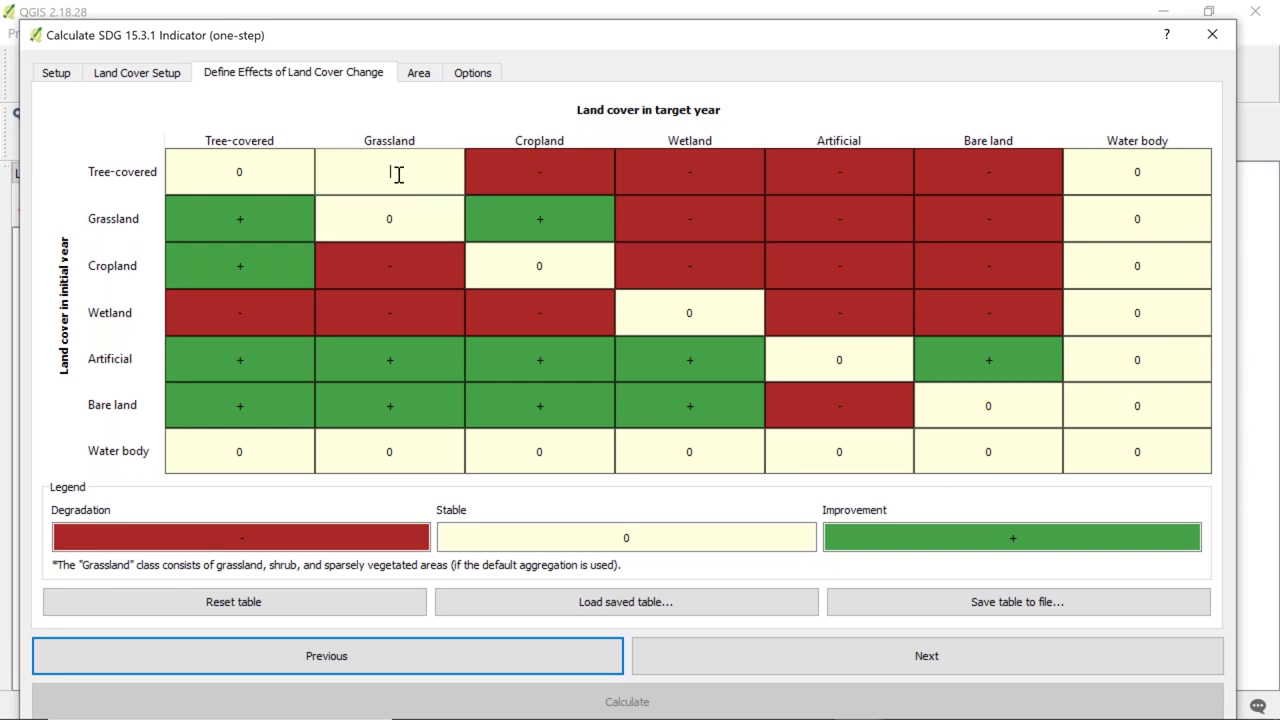
pyautogui.write('0')
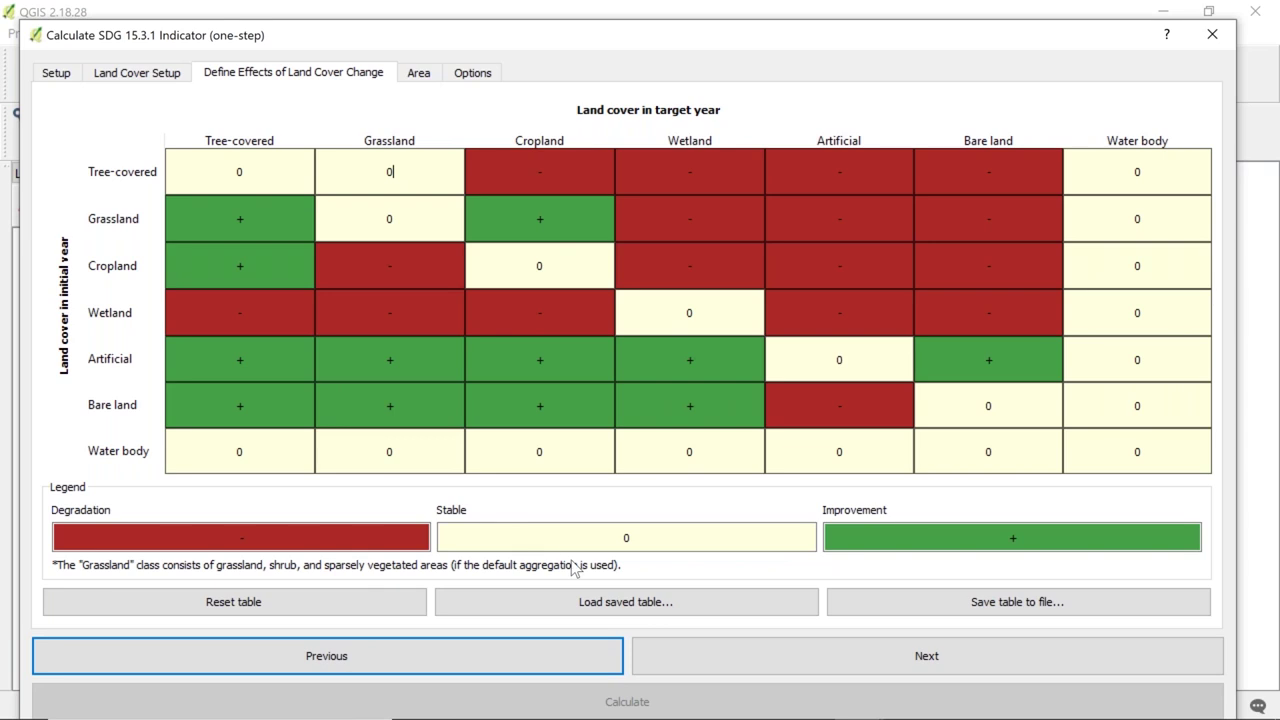
pyautogui.click(333, 612)
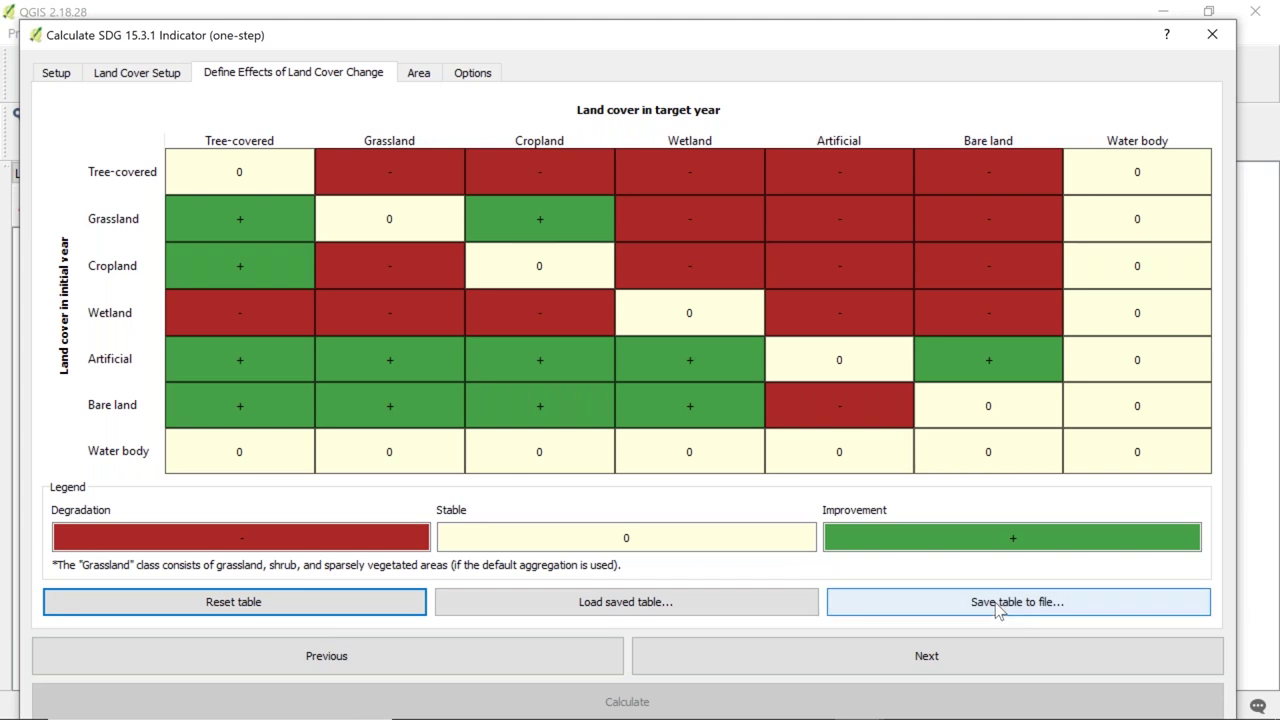
# Review the country, region and area-from-file choices, and keep Uganda with all regions as the area to run calculations for.
pyautogui.click(890, 666)
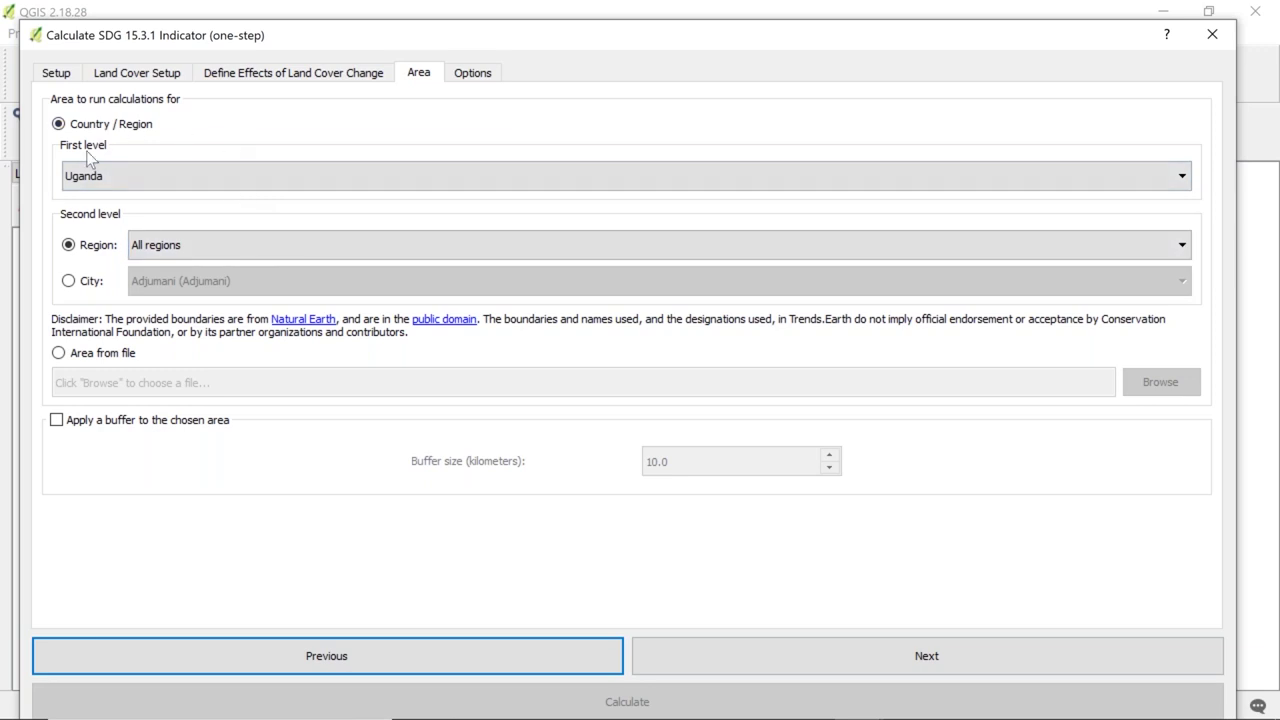
pyautogui.click(112, 186)
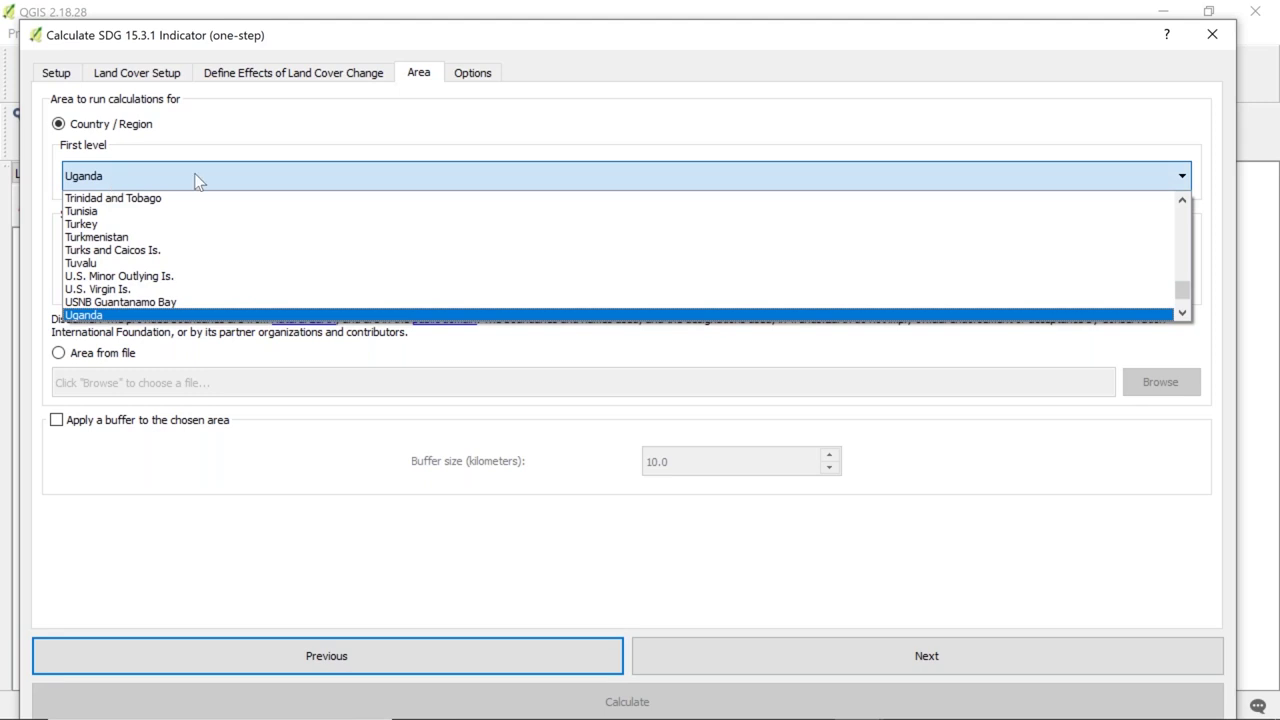
pyautogui.click(305, 150)
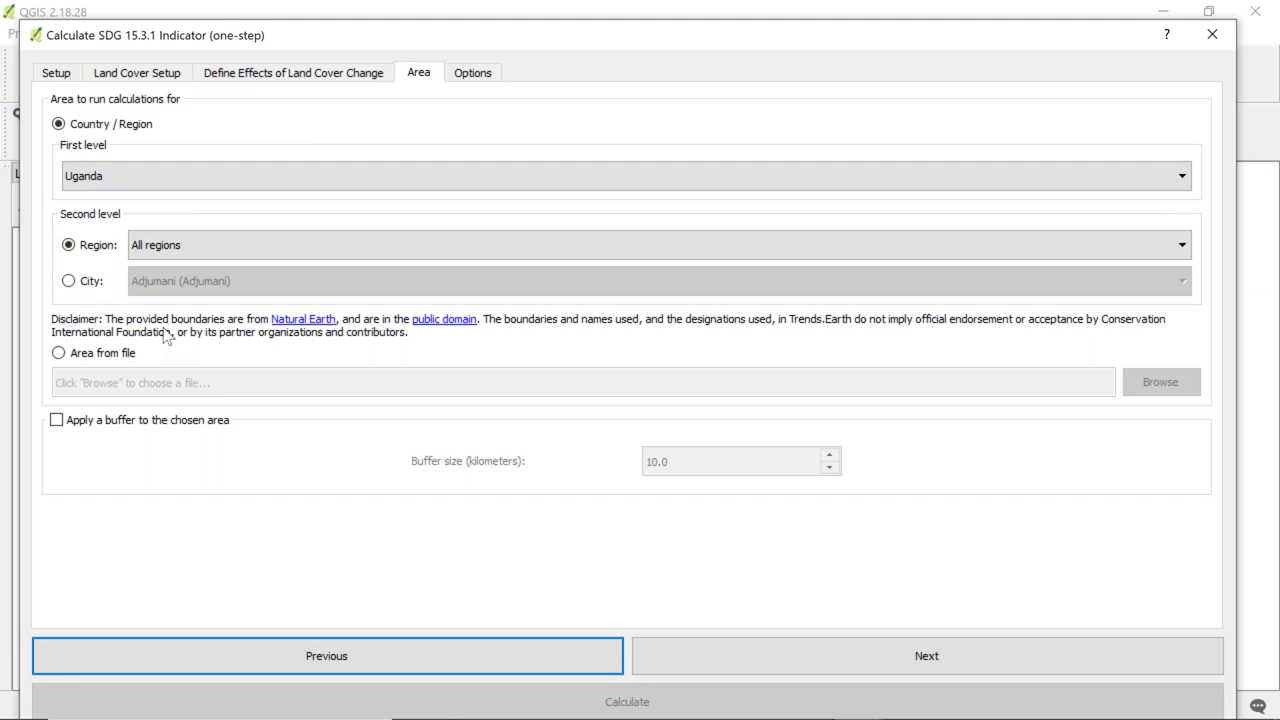
pyautogui.click(140, 254)
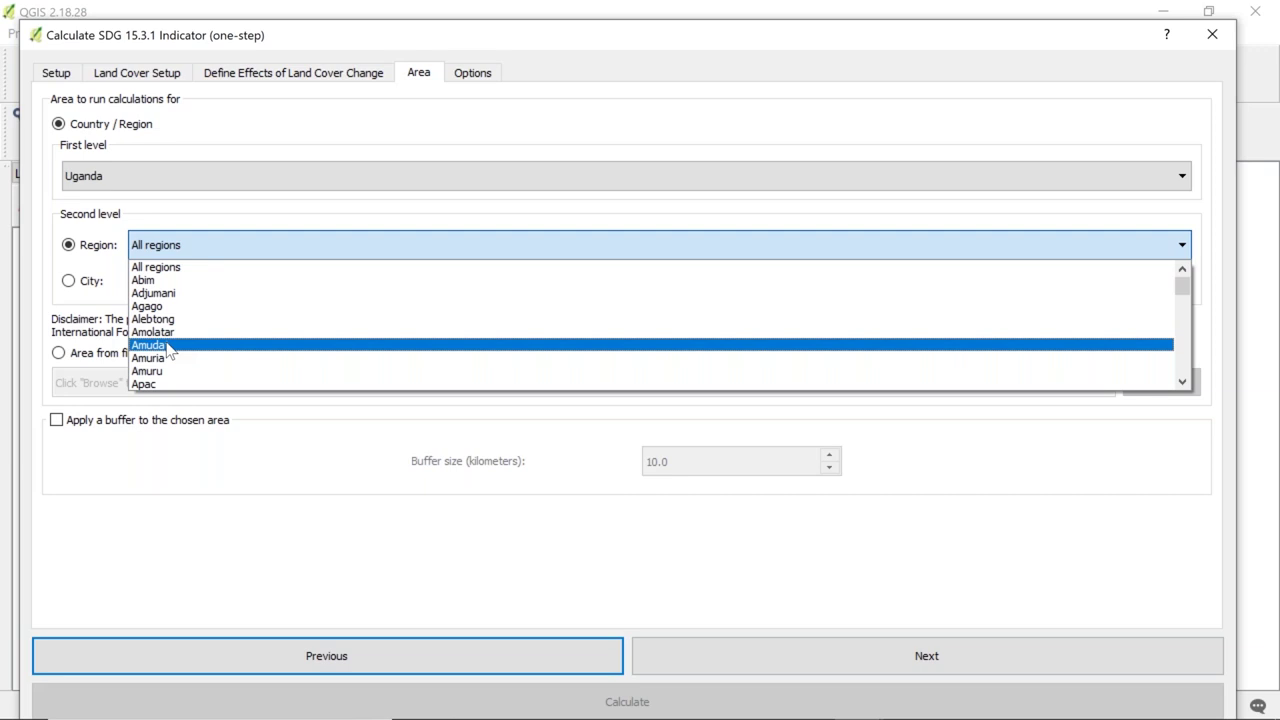
pyautogui.click(289, 211)
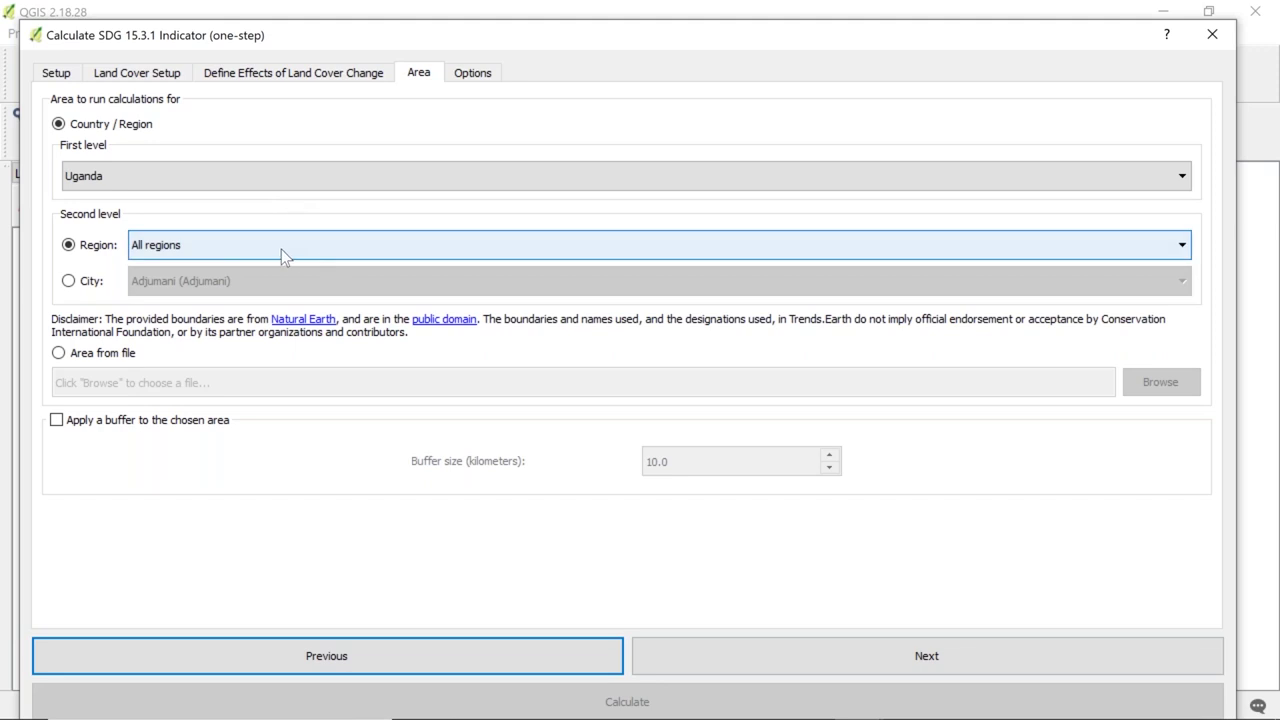
pyautogui.click(59, 355)
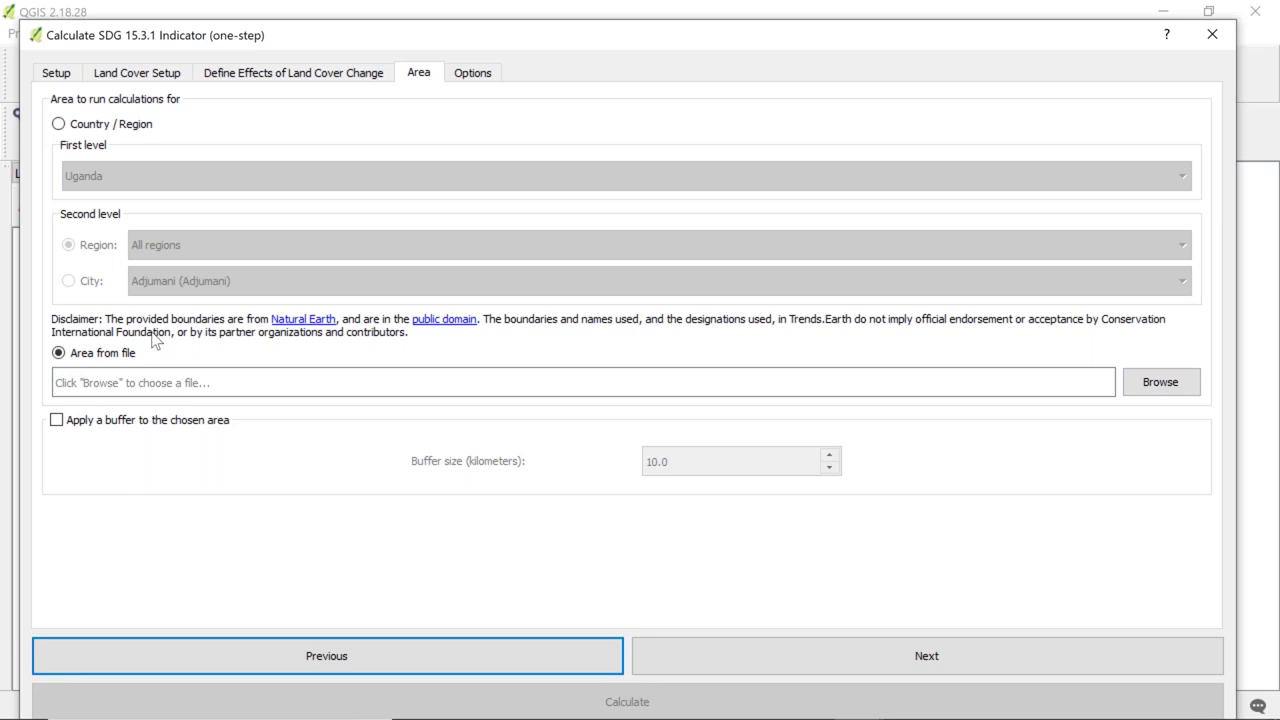
pyautogui.click(58, 124)
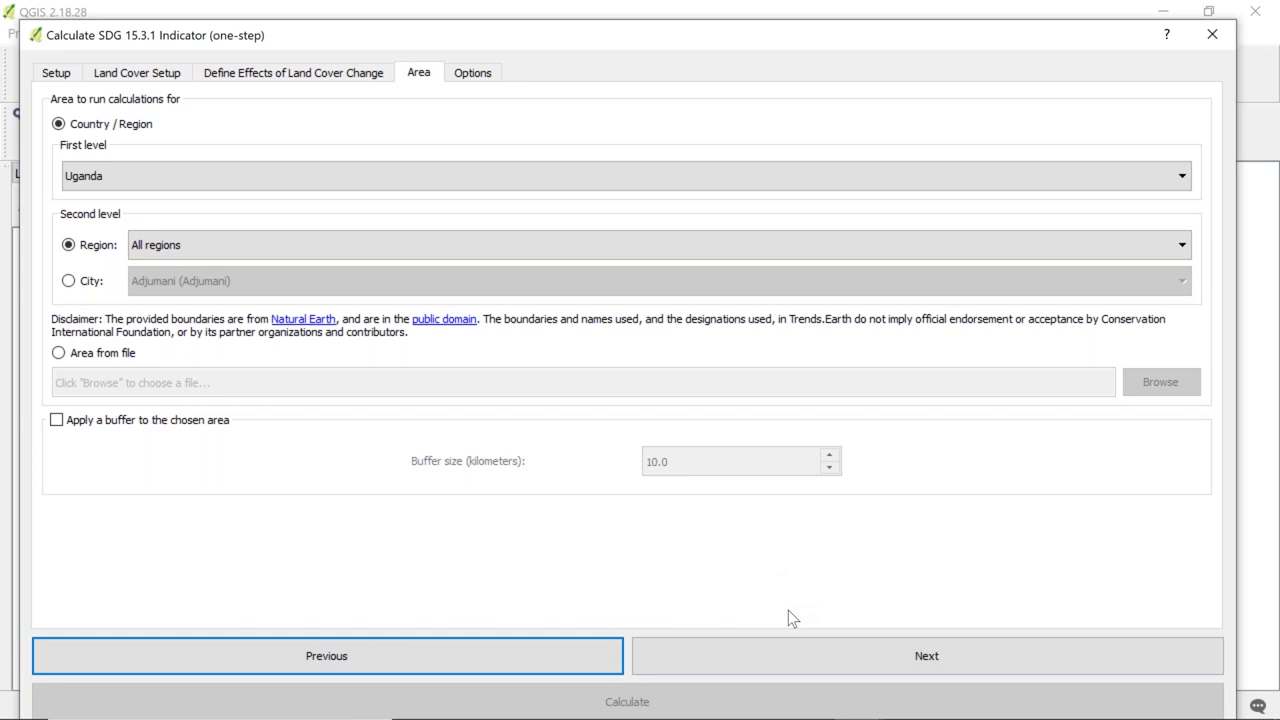
# Name the task Uganda_Trends_Earth_Productivity_2001-2015, leave the notes empty, and submit the calculation.
pyautogui.click(811, 665)
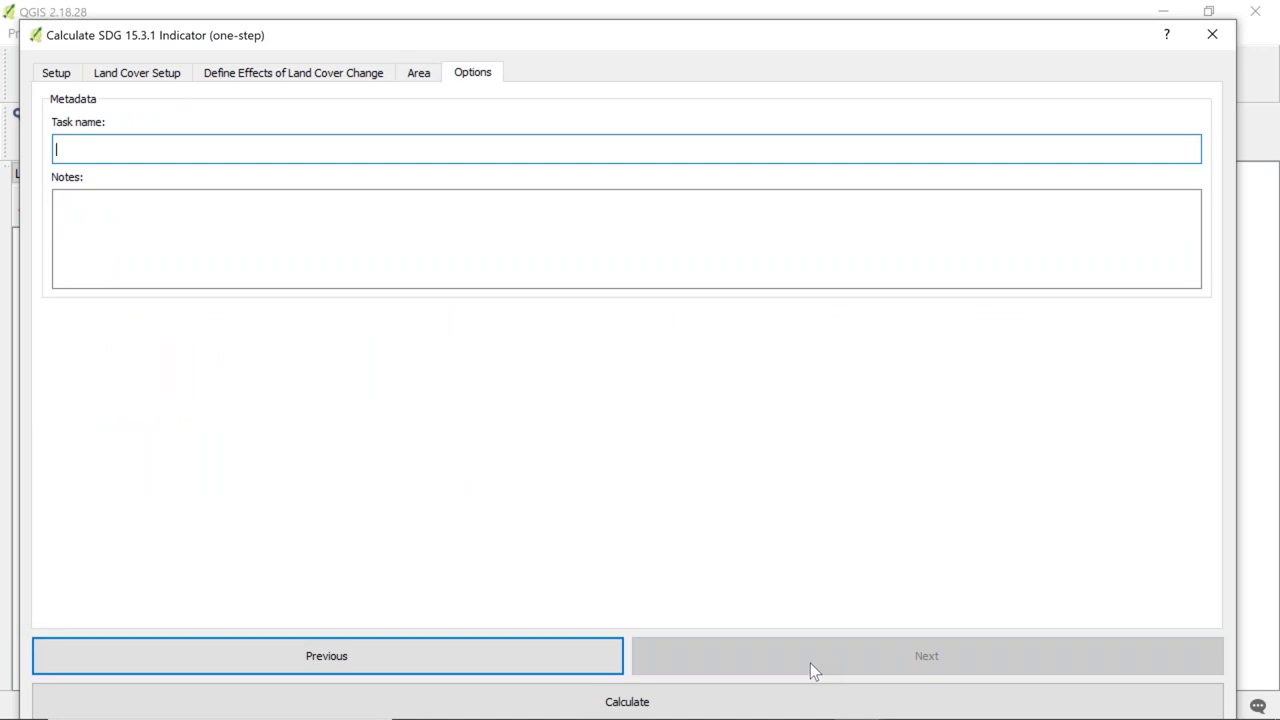
pyautogui.write('Uganda_Trends_Earth_Rp')
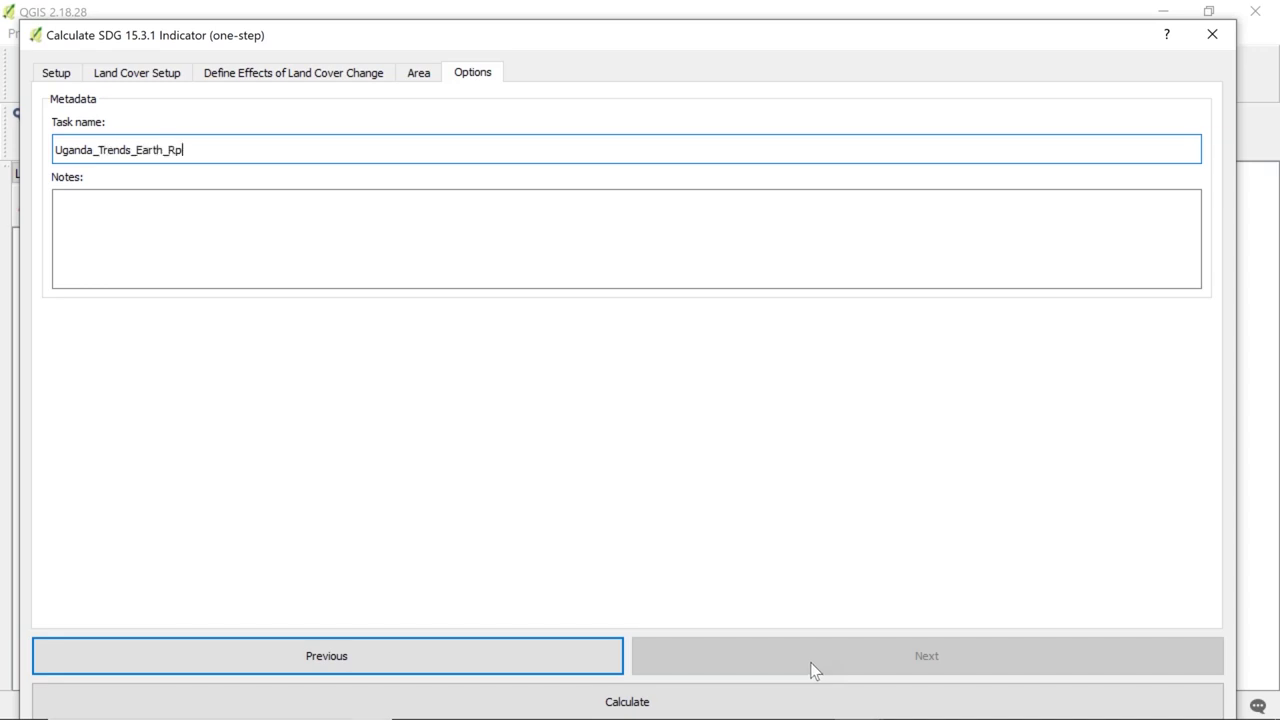
pyautogui.write('oductivt')
pyautogui.press('BackSpace')
pyautogui.press('BackSpace')
pyautogui.press('BackSpace')
pyautogui.press('BackSpace')
pyautogui.press('BackSpace')
pyautogui.press('BackSpace')
pyautogui.press('BackSpace')
pyautogui.press('BackSpace')
pyautogui.press('BackSpace')
pyautogui.press('BackSpace')
pyautogui.write('Productivity_2001-2015')
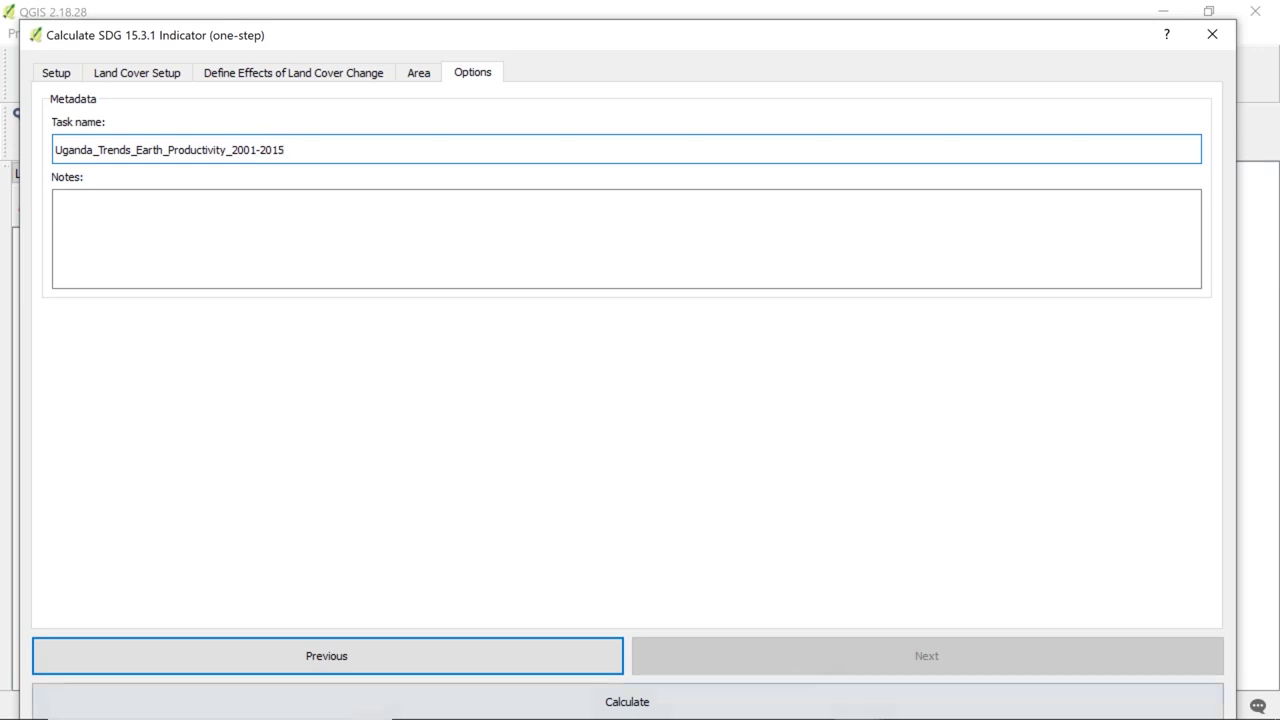
pyautogui.click(389, 230)
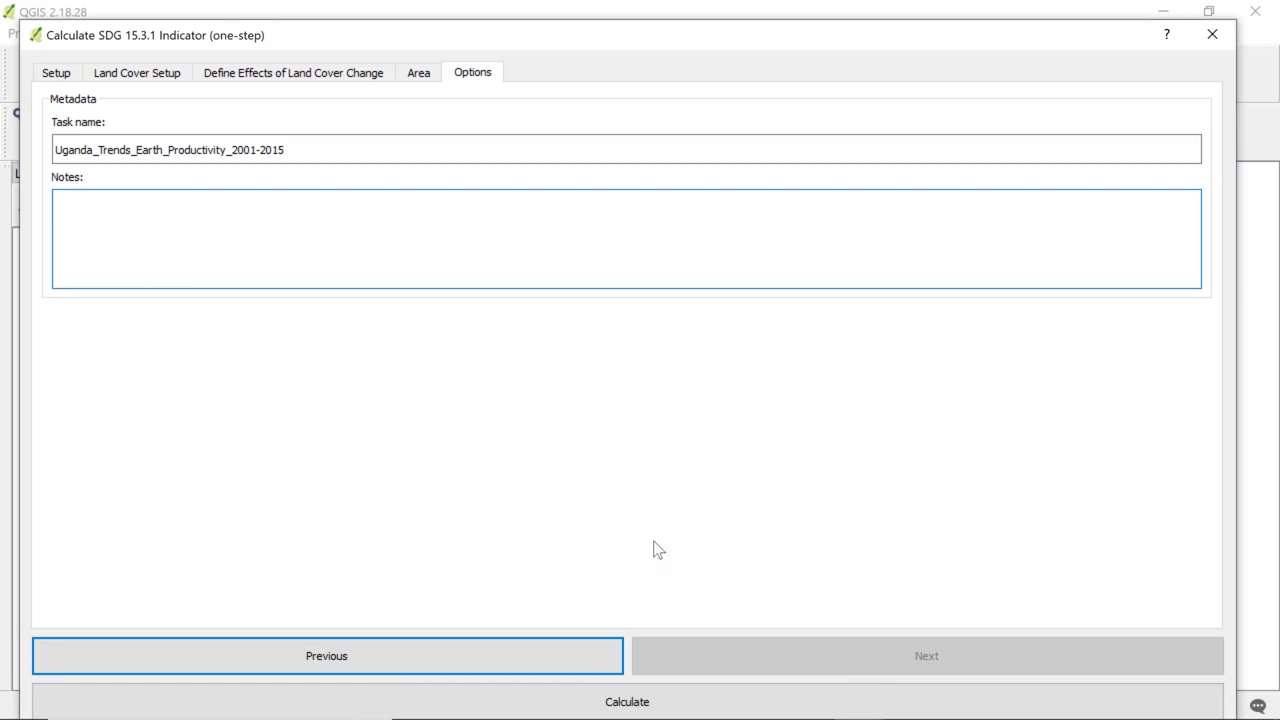
pyautogui.click(687, 702)
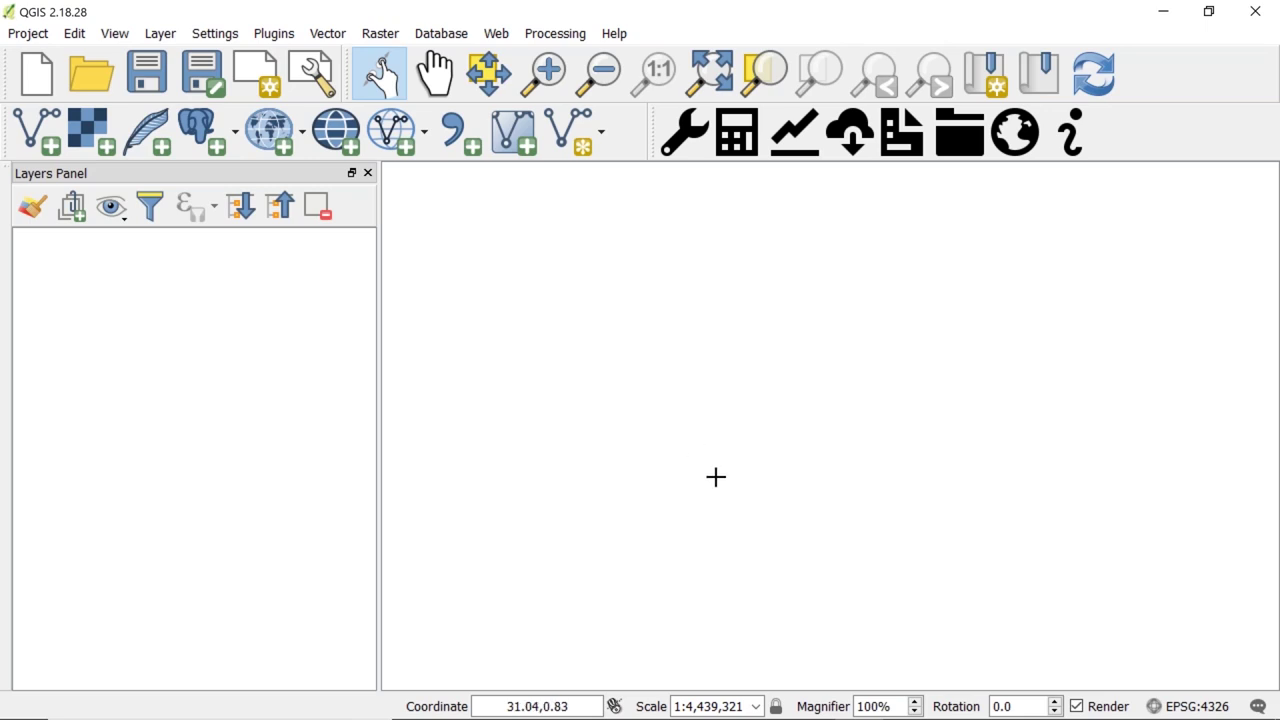
# Refresh the list of Earth Engine jobs and start downloading the results of the Uganda_Trends_Earth_Productivity_2001-2015 task.
pyautogui.click(846, 147)
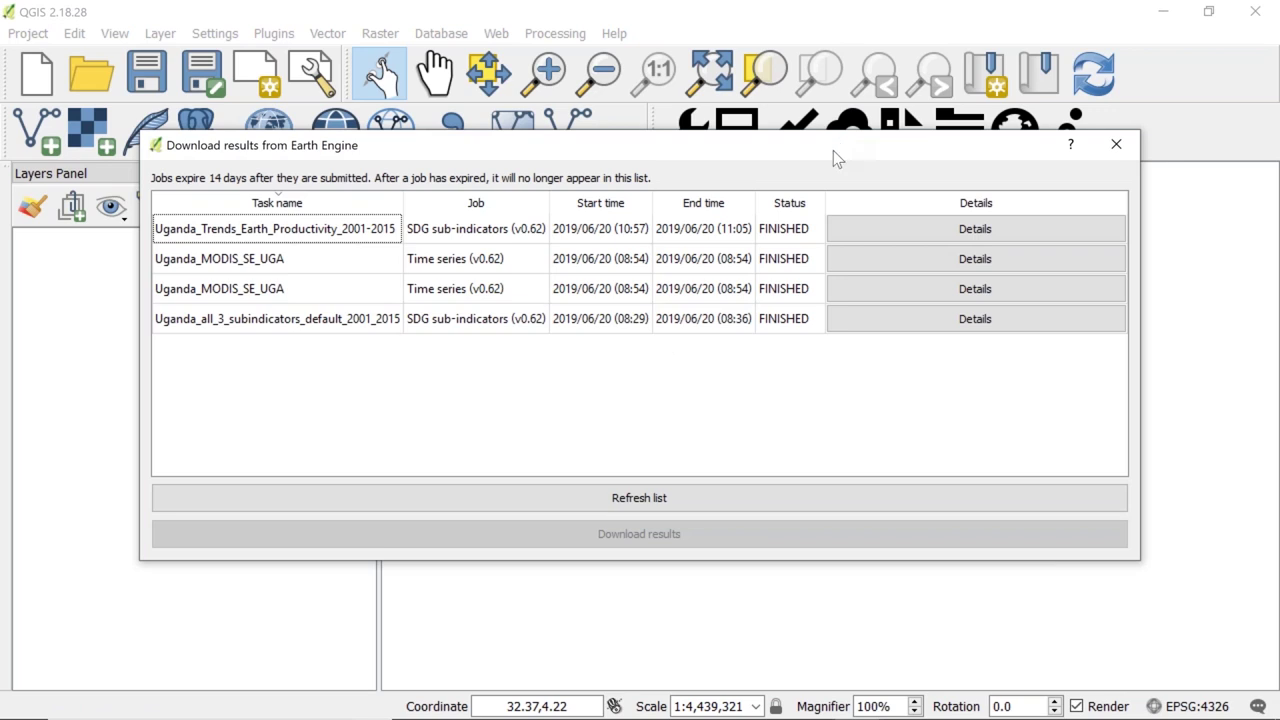
pyautogui.click(585, 503)
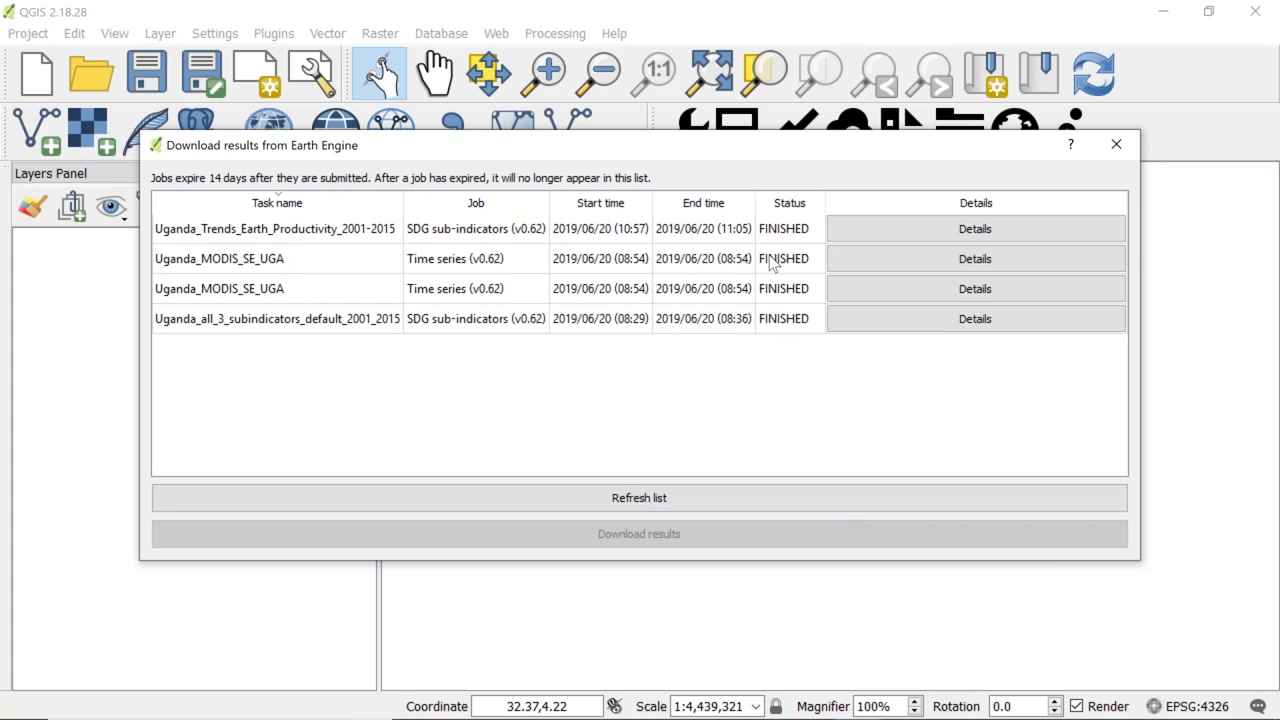
pyautogui.click(343, 232)
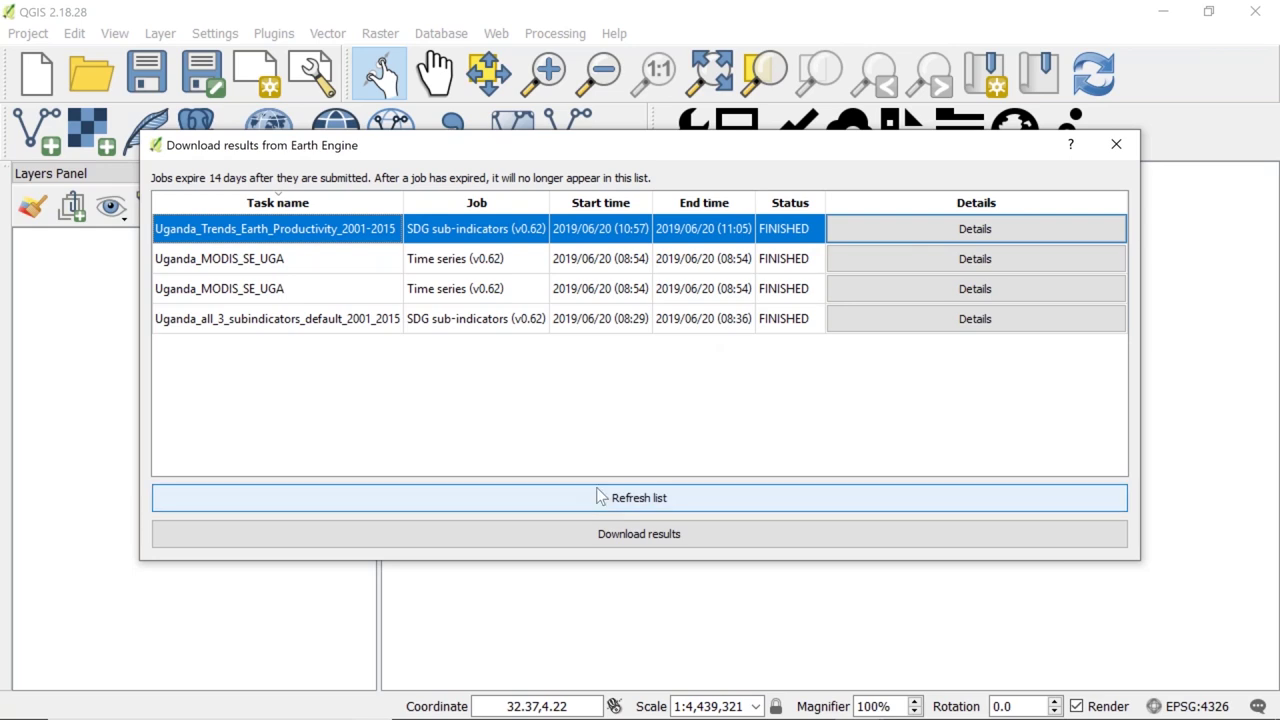
pyautogui.click(630, 536)
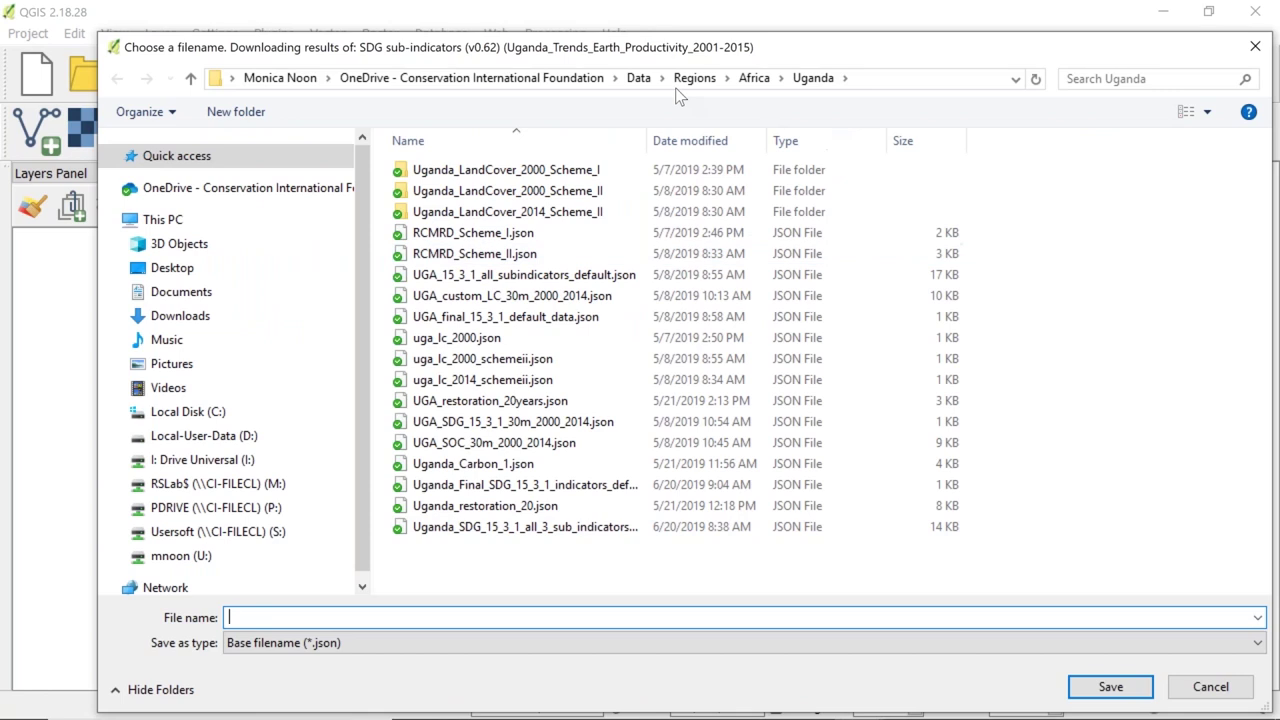
# Save the downloaded results in the Data > Demo > NASA_Arset folder as Uganda_TE_Productivity_2001-2015_all_sub-indicators.
pyautogui.click(636, 76)
pyautogui.doubleClick(440, 168)
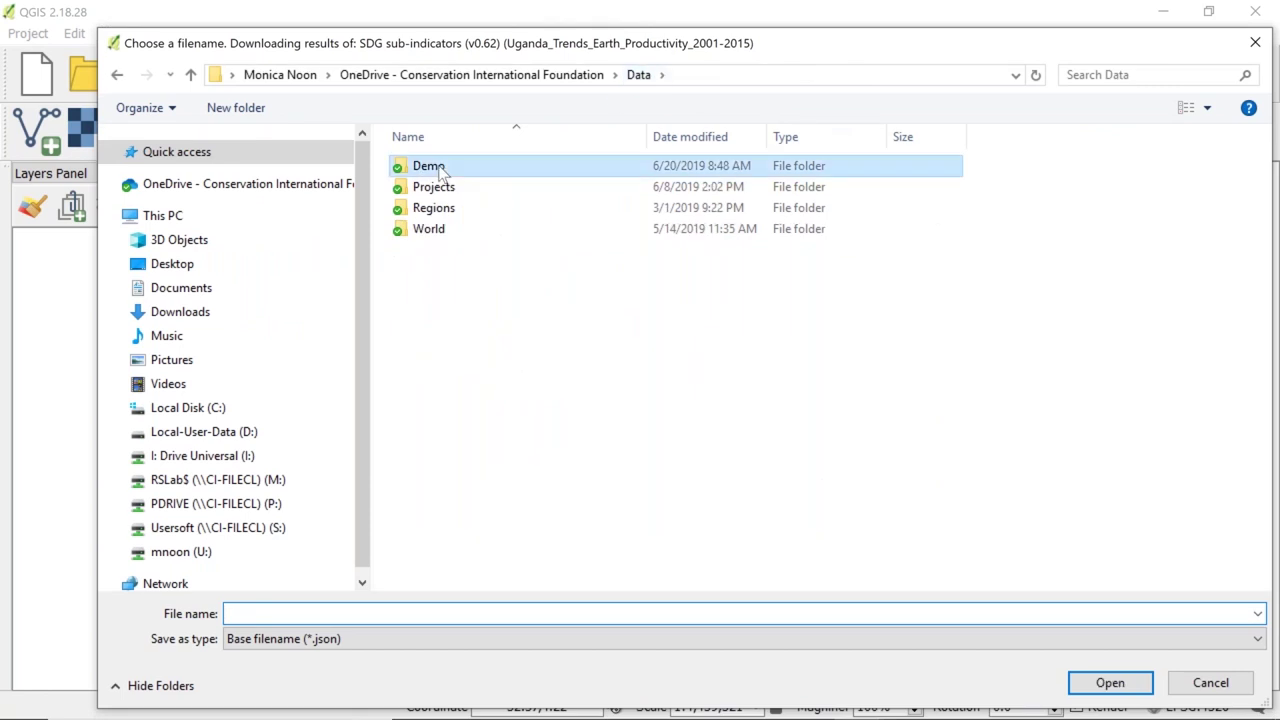
pyautogui.doubleClick(445, 188)
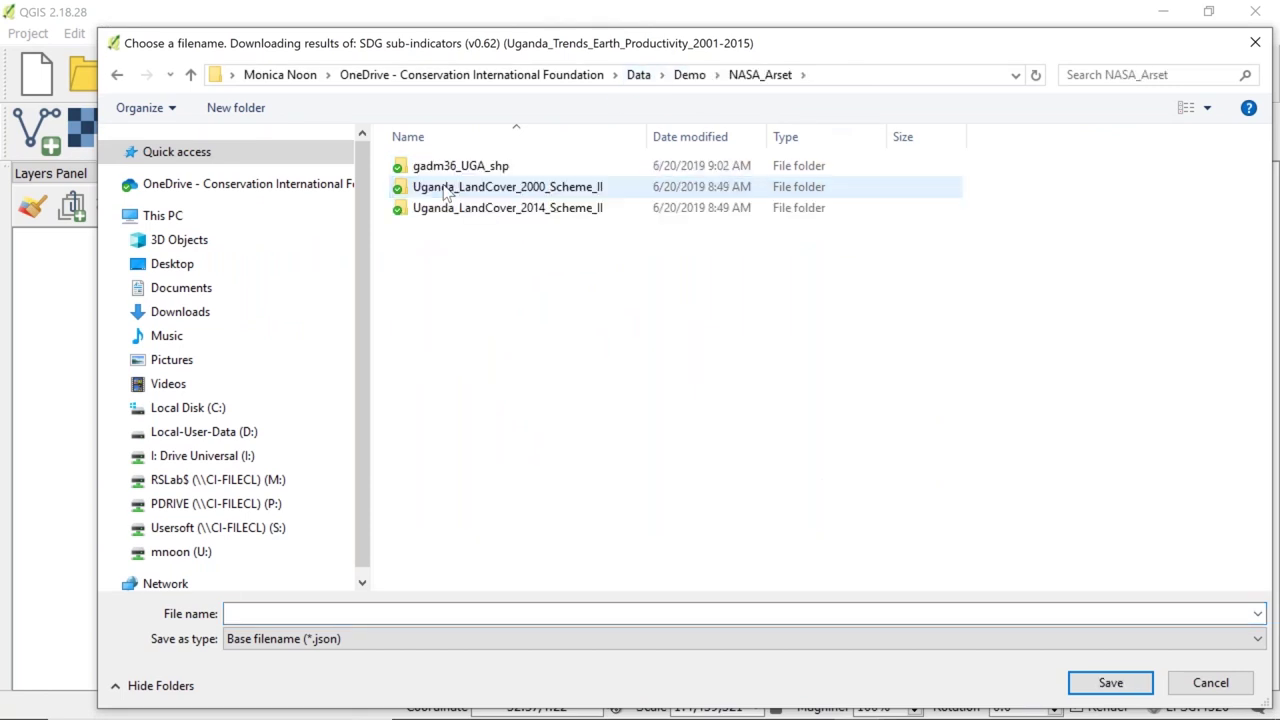
pyautogui.click(352, 614)
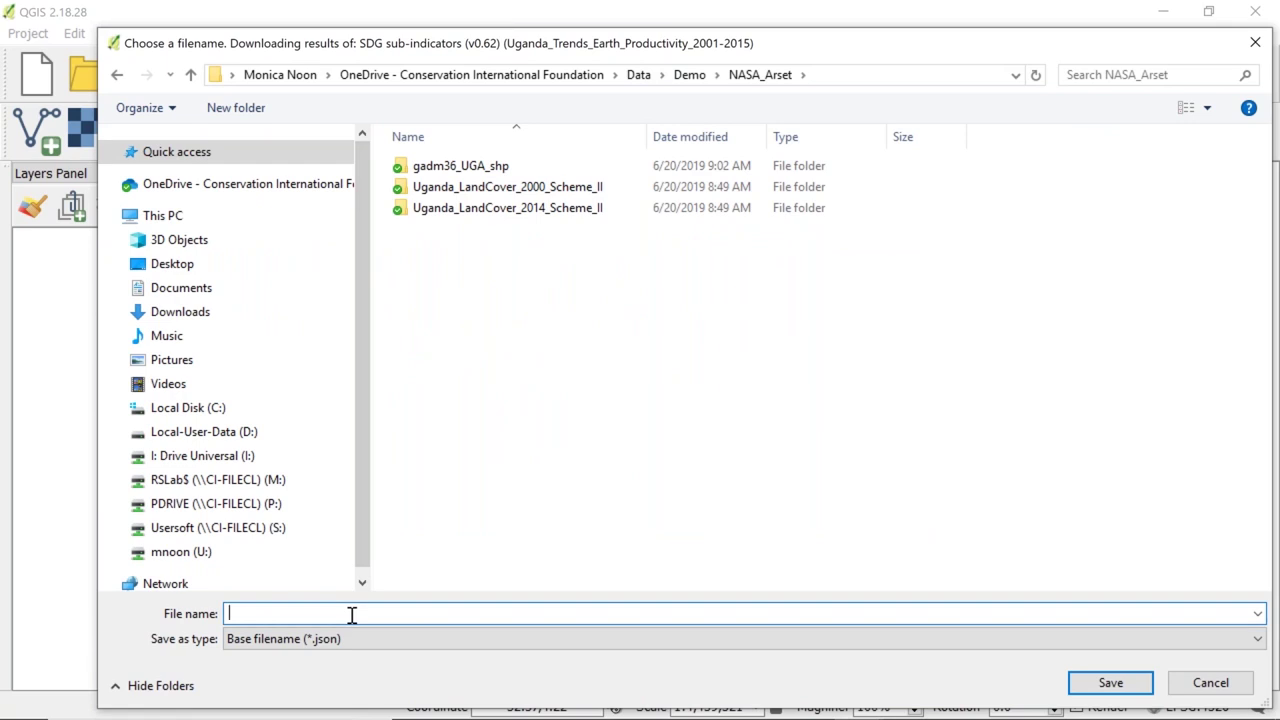
pyautogui.write('Uganda_')
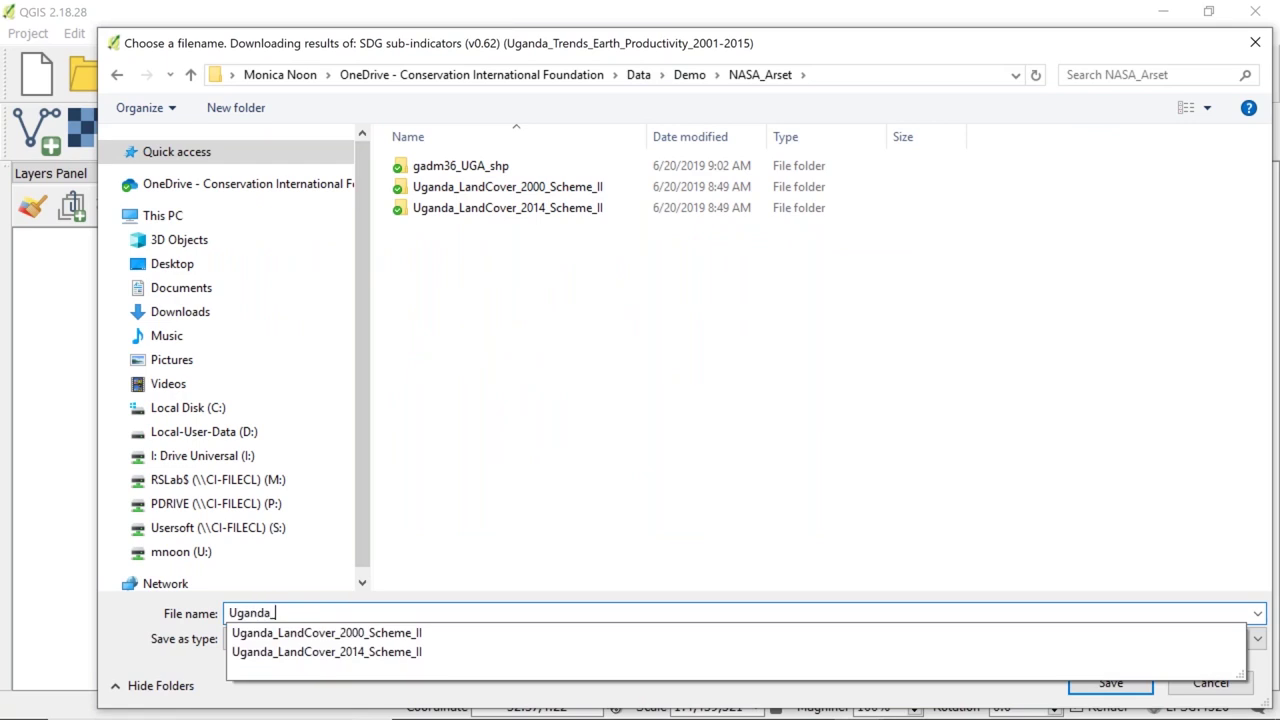
pyautogui.write('TE_')
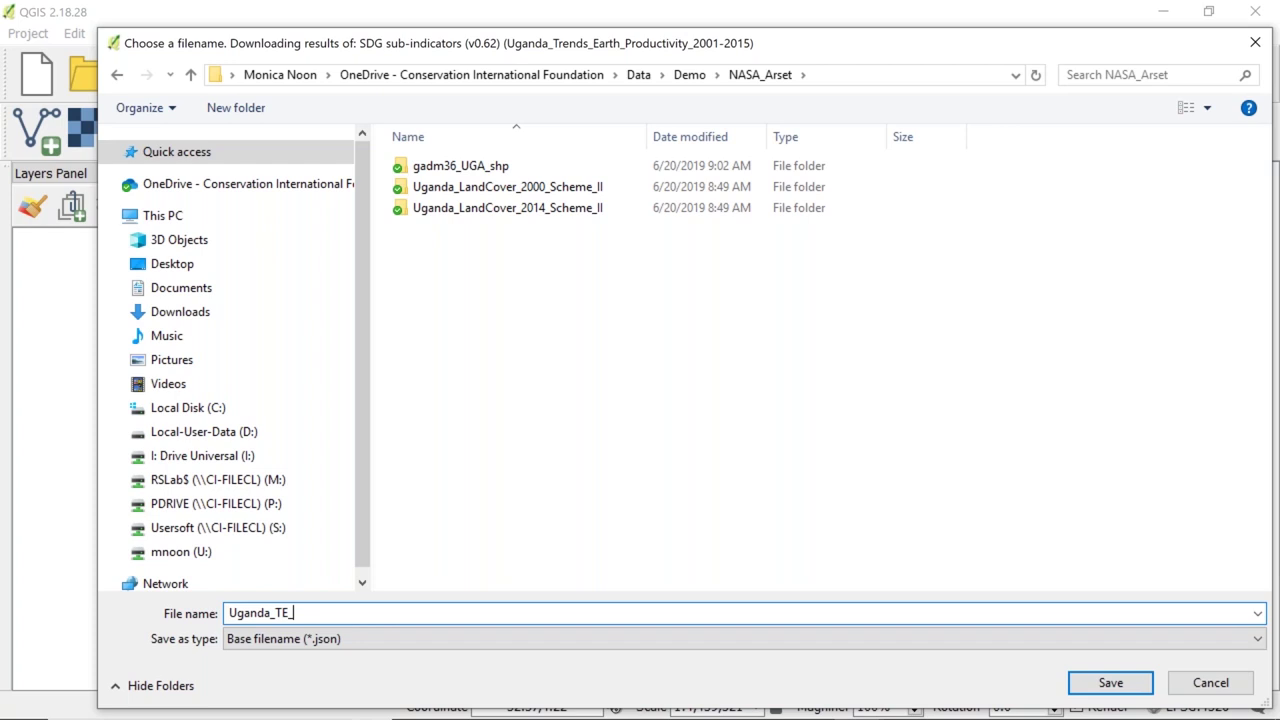
pyautogui.write('Productivity_2001-2015')
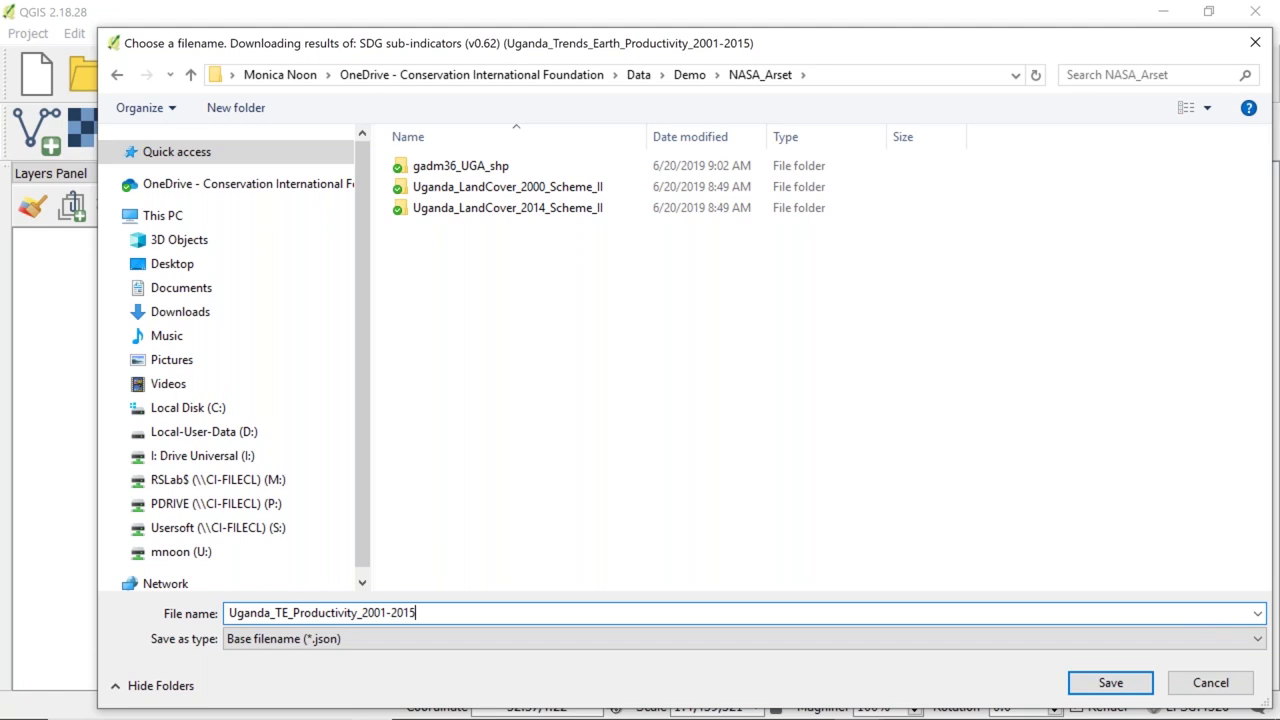
pyautogui.write('_all_sub-indicators')
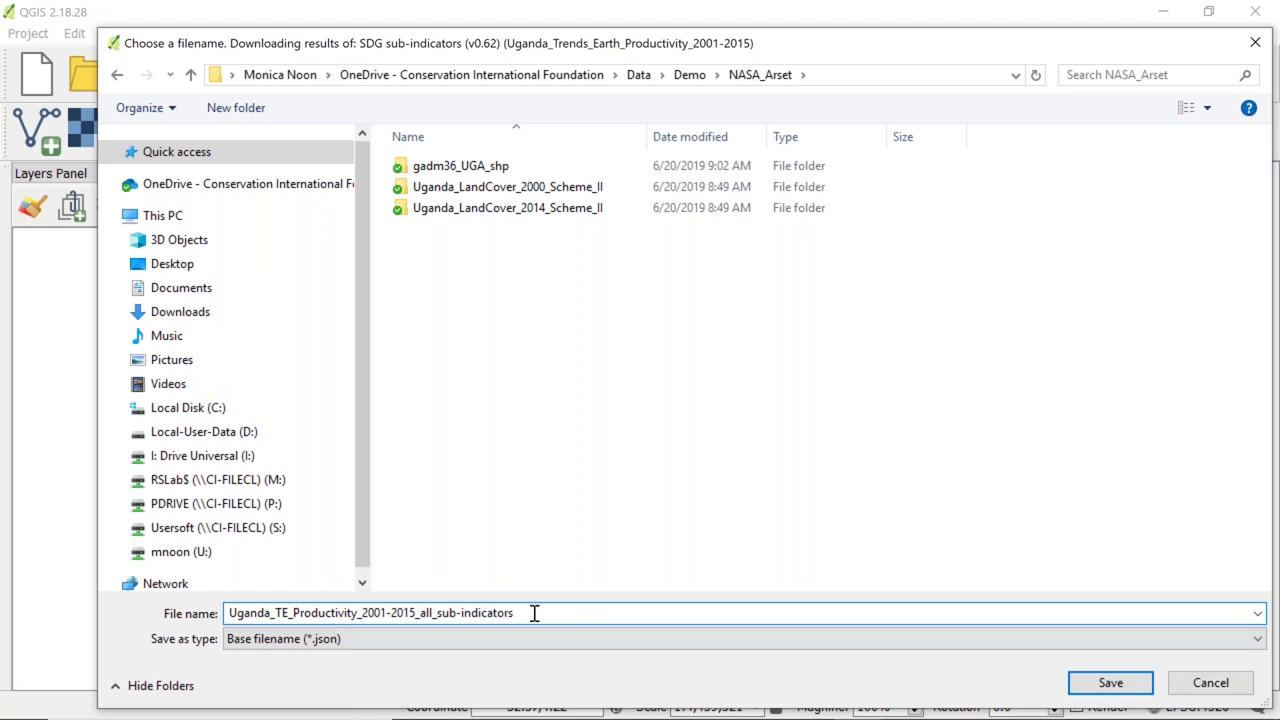
pyautogui.moveTo(530, 612); pyautogui.dragTo(420, 617)
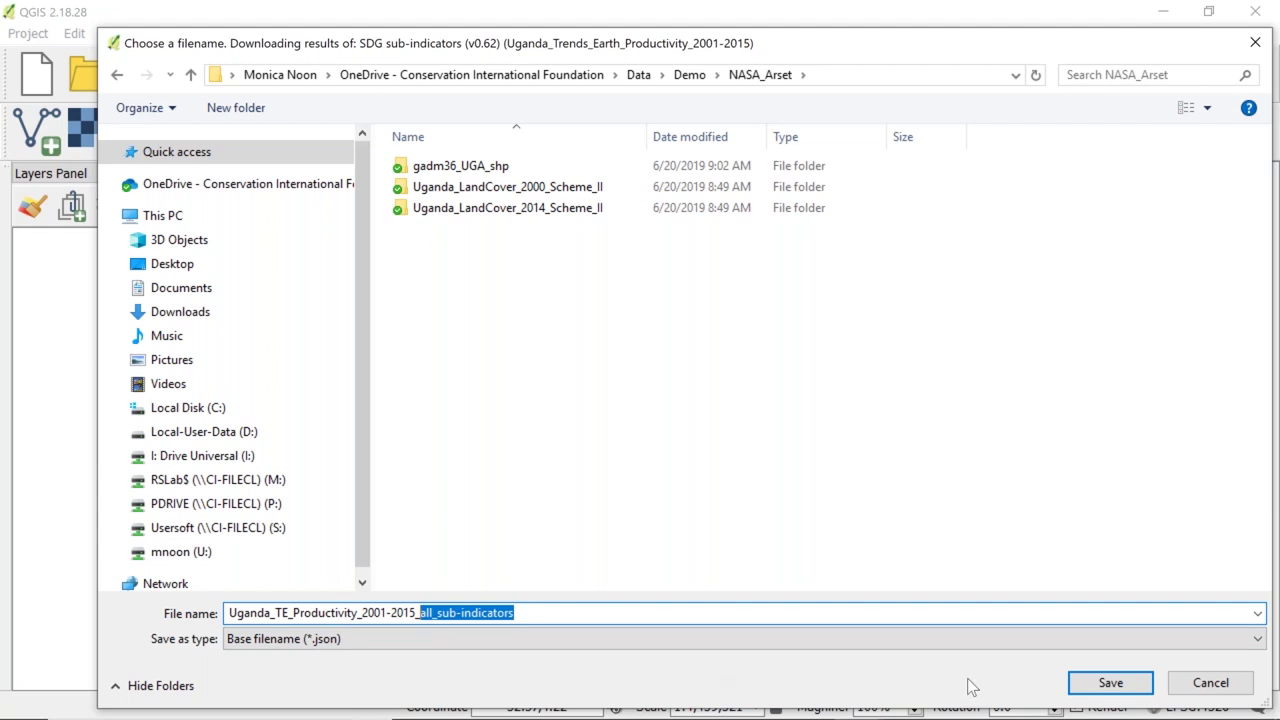
pyautogui.click(1085, 690)
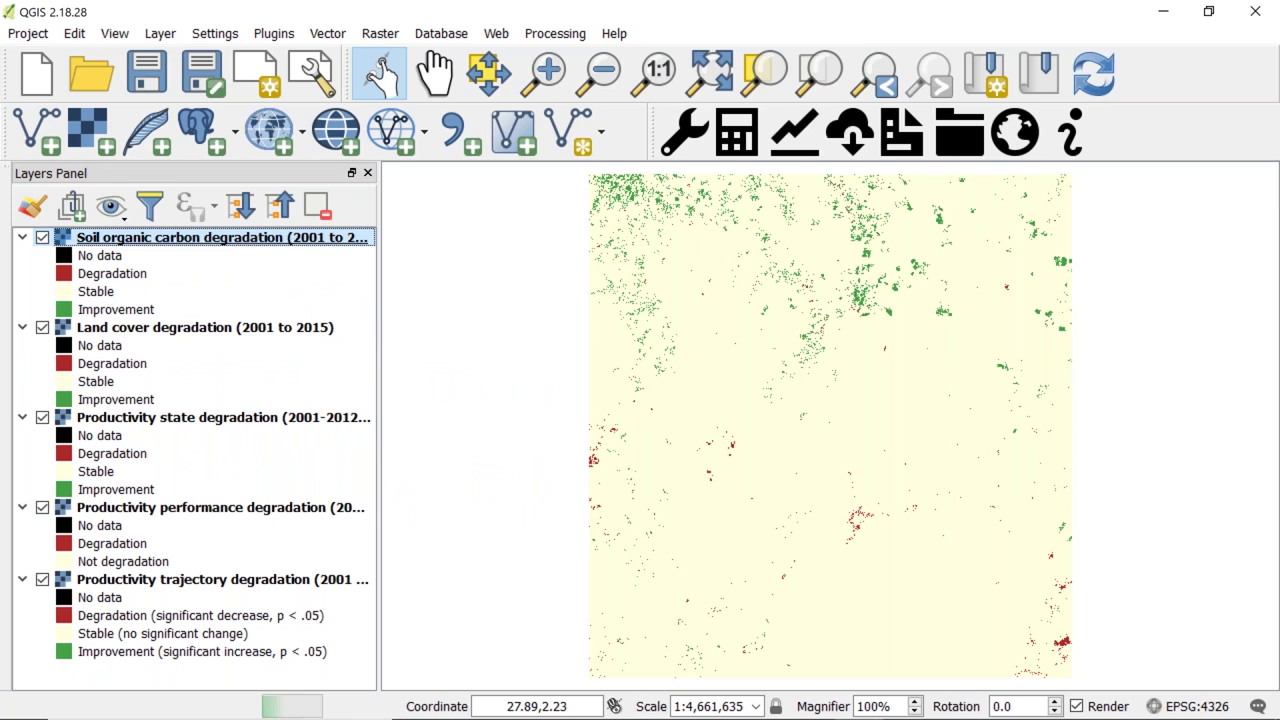
# Collapse the legends of all loaded degradation layers and expand them again.
pyautogui.click(283, 218)
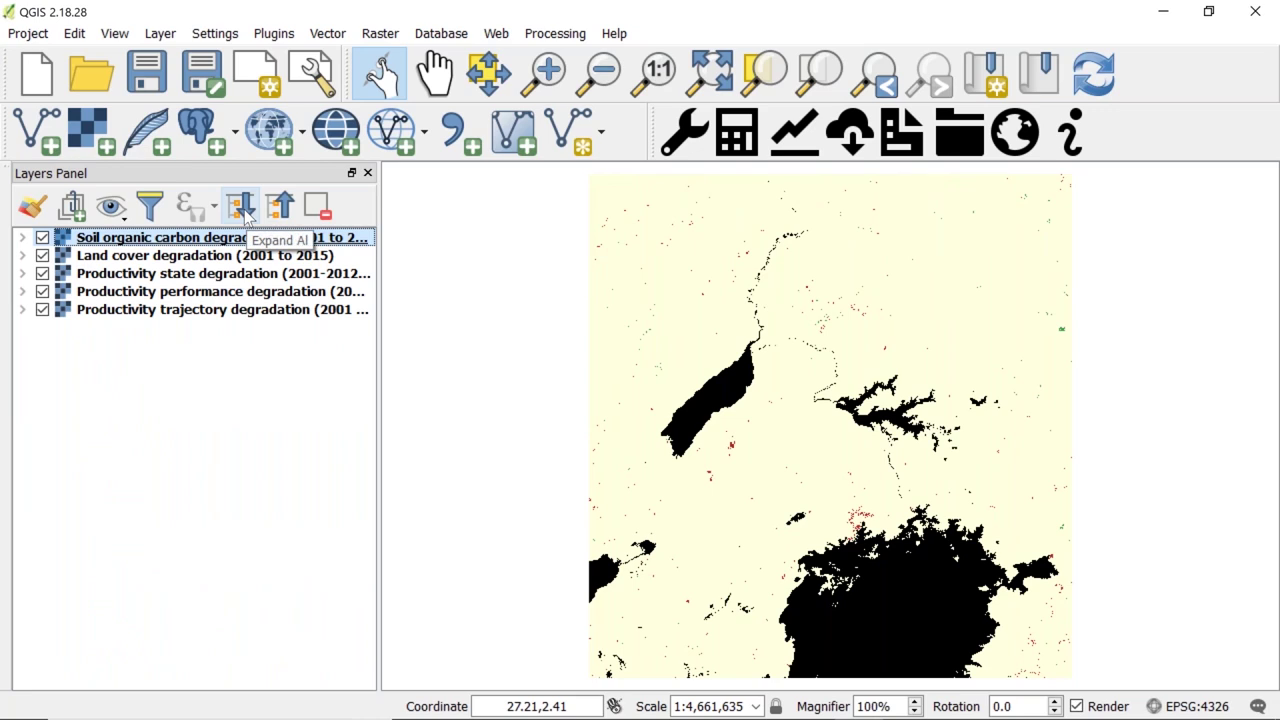
pyautogui.click(243, 207)
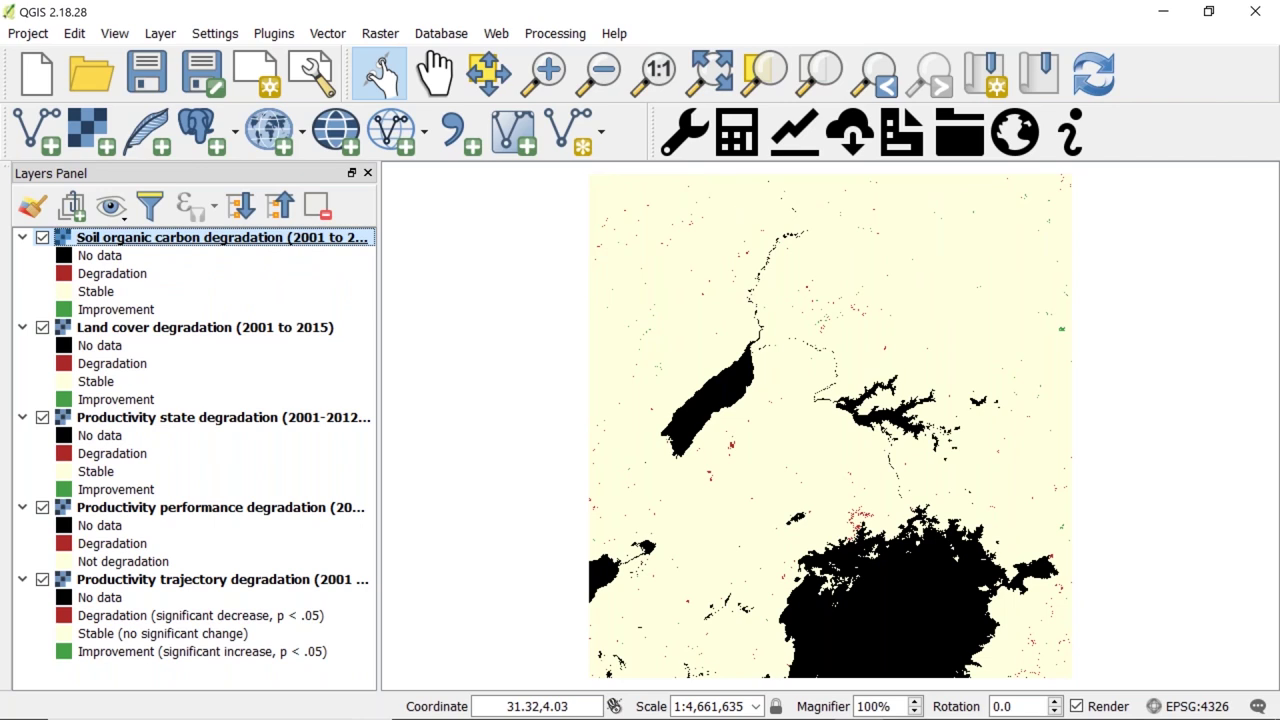
# Start the final SDG 15.3.1 spatial layer and summary table calculation for the total boundary, using the loaded Trends.Earth productivity, land cover and soil carbon layers.
pyautogui.click(738, 146)
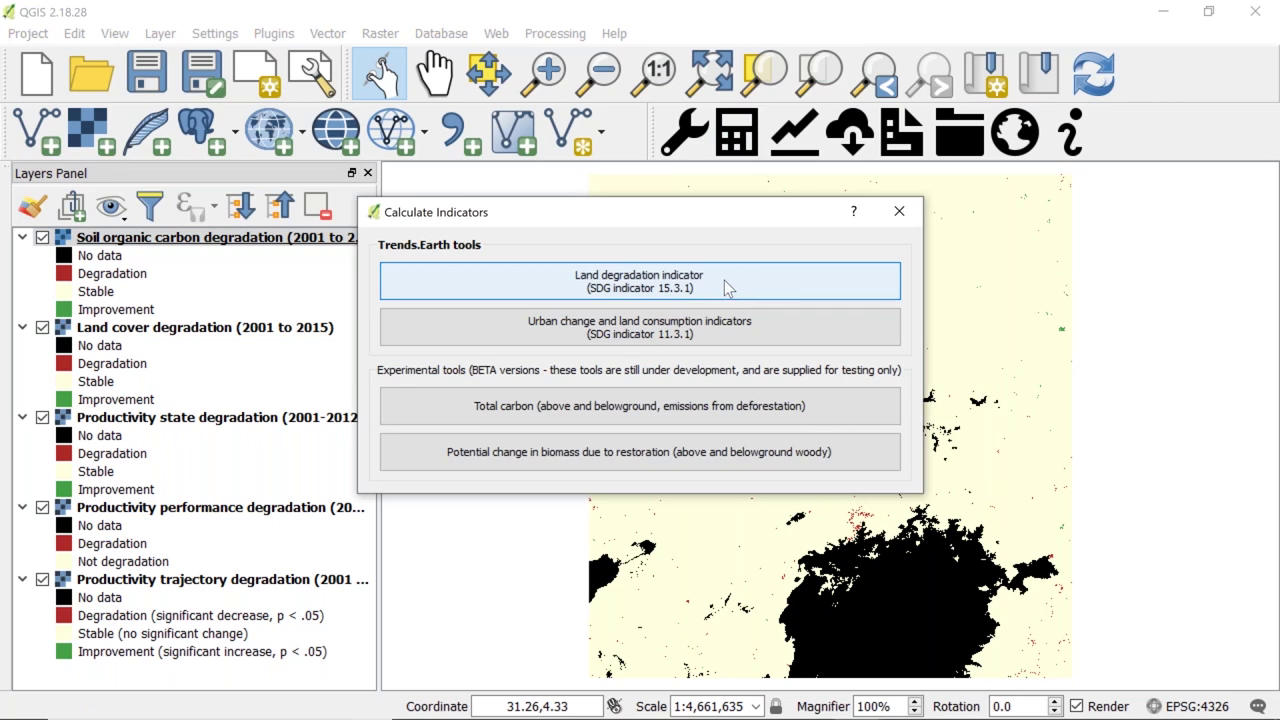
pyautogui.click(727, 288)
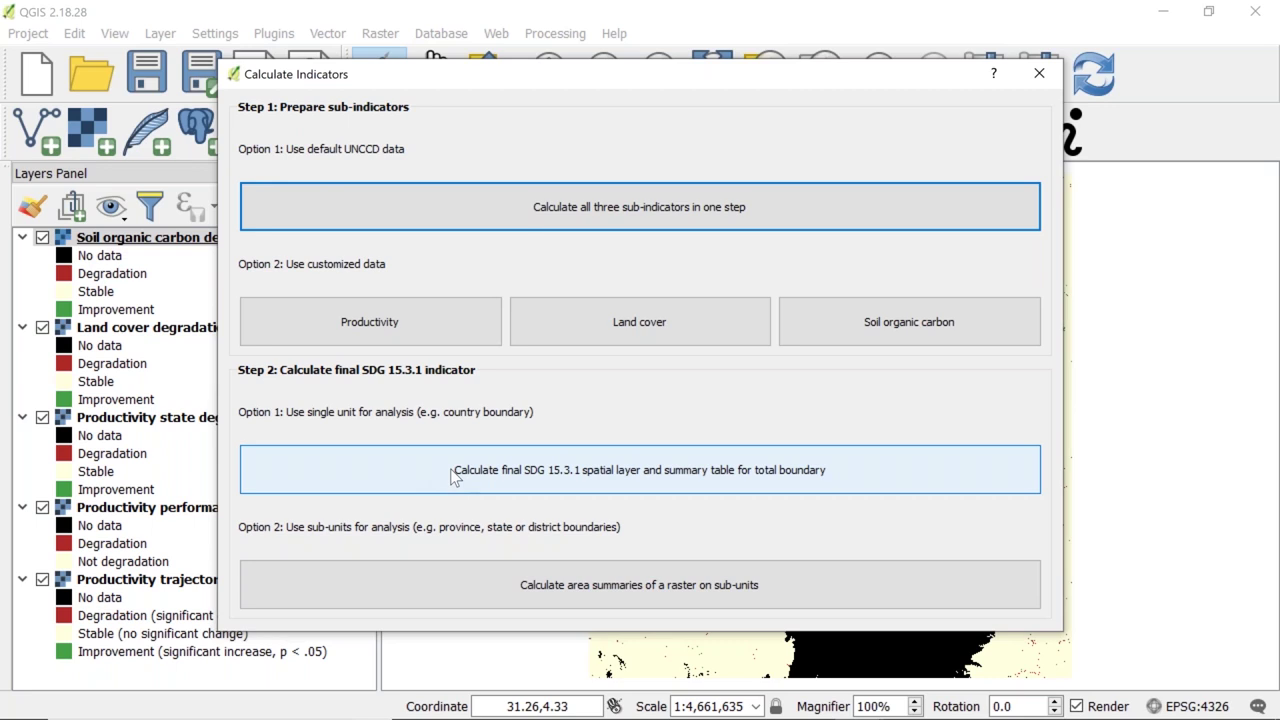
pyautogui.click(417, 476)
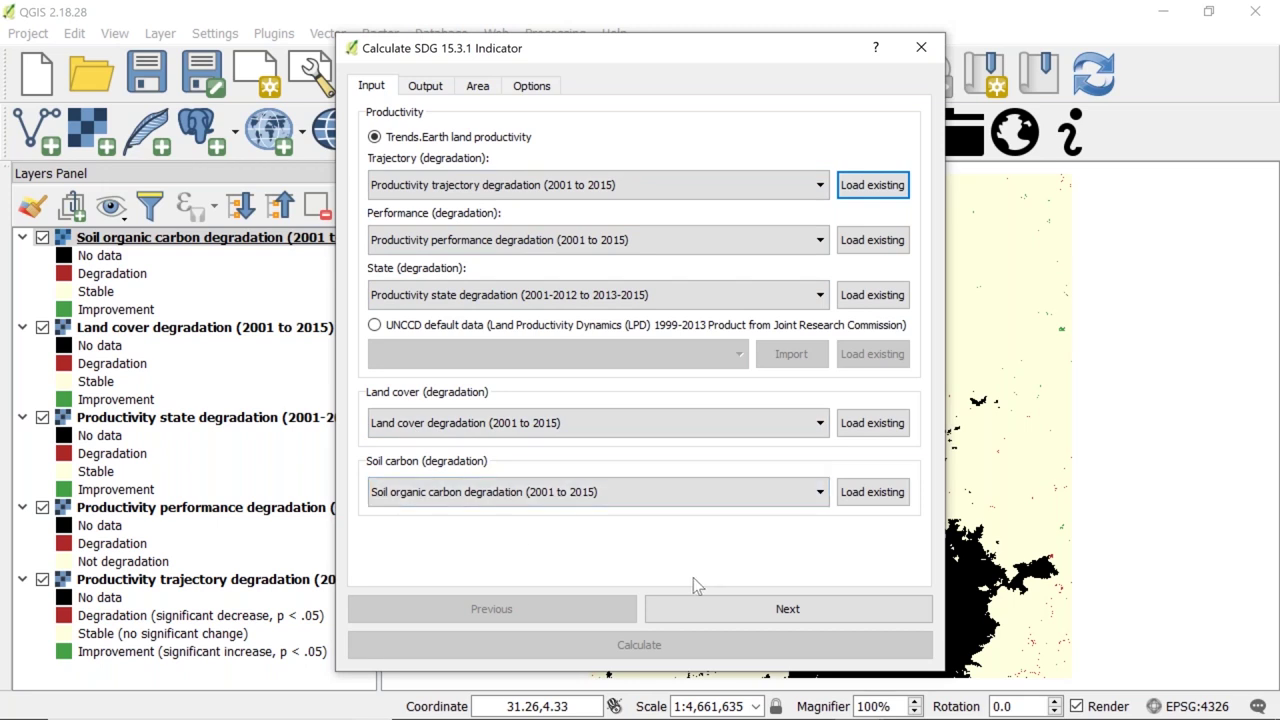
pyautogui.click(737, 602)
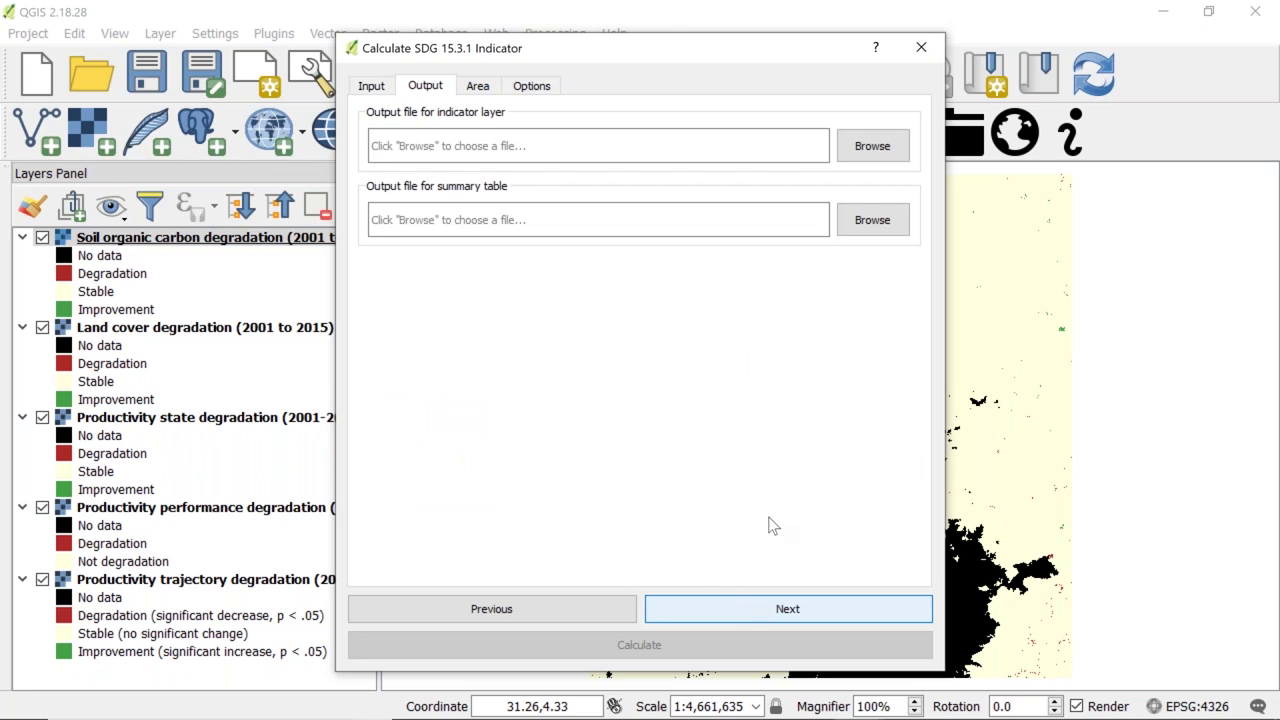
# Set the indicator layer output to Uganda_TE_Productivity_2001_2015_SDG_15_3_1_indicator.json in the NASA_Arset folder, copying the file name.
pyautogui.click(873, 148)
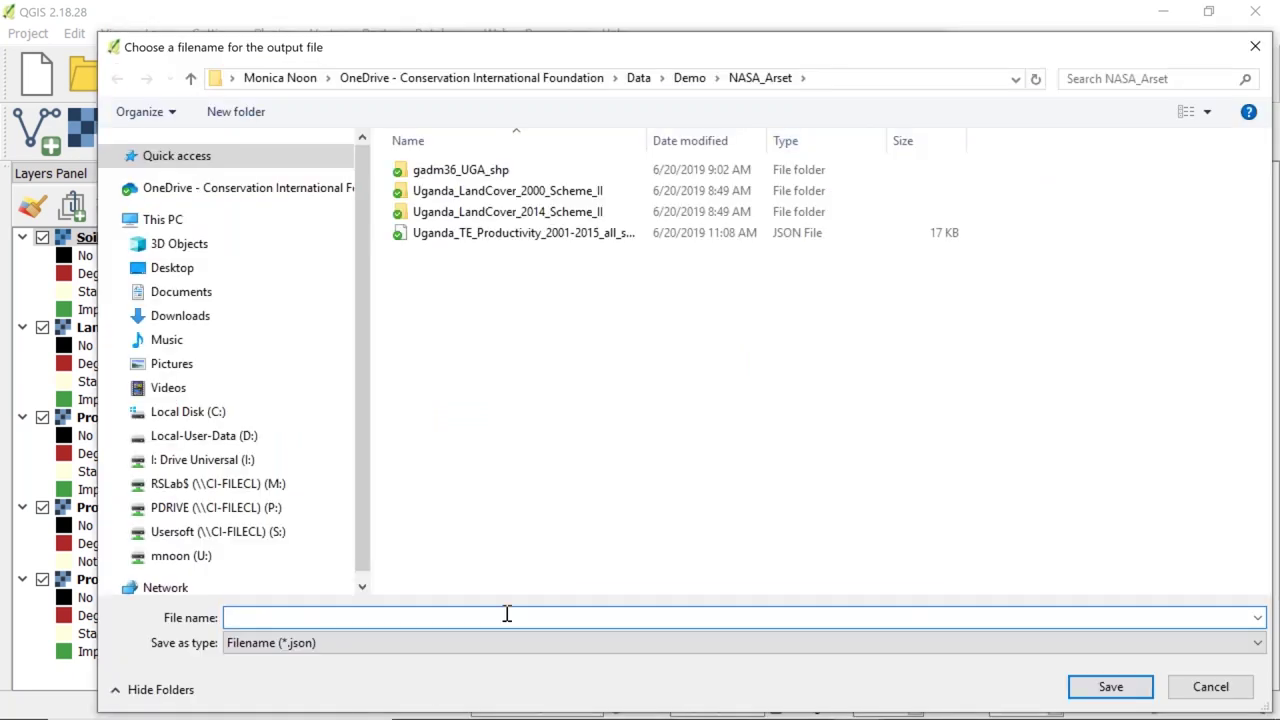
pyautogui.write('Uganda')
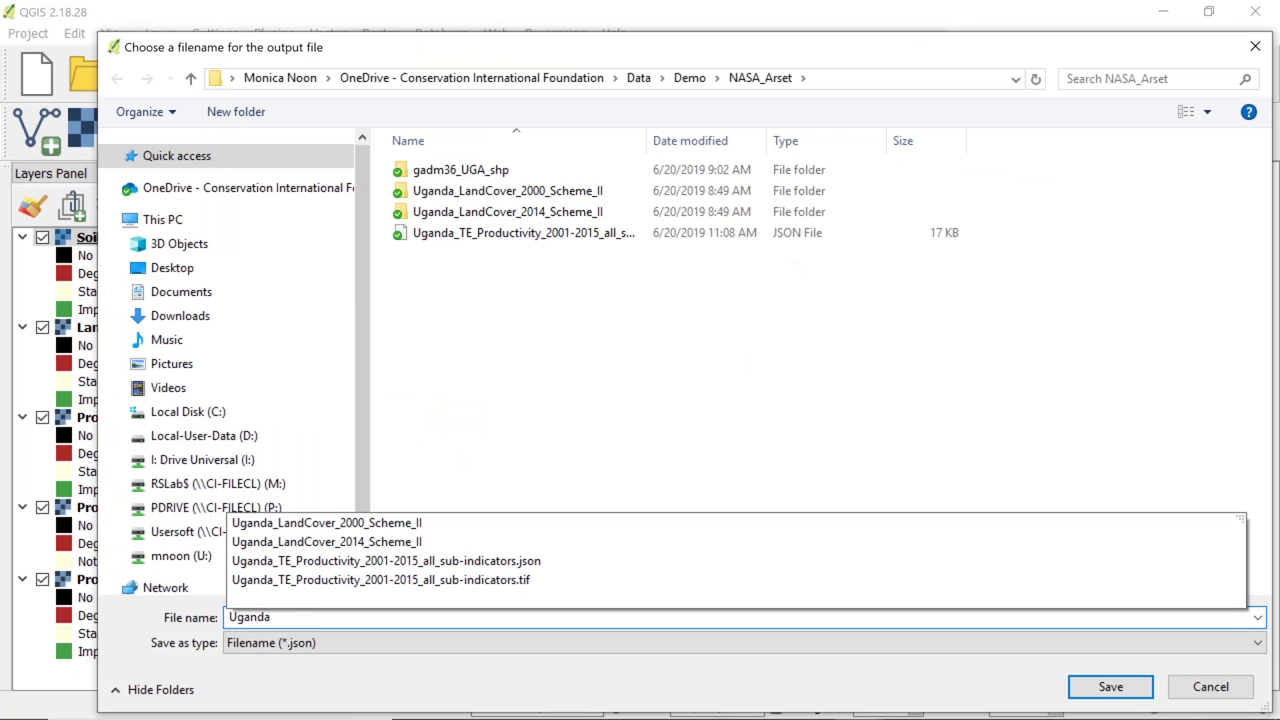
pyautogui.write('_TE')
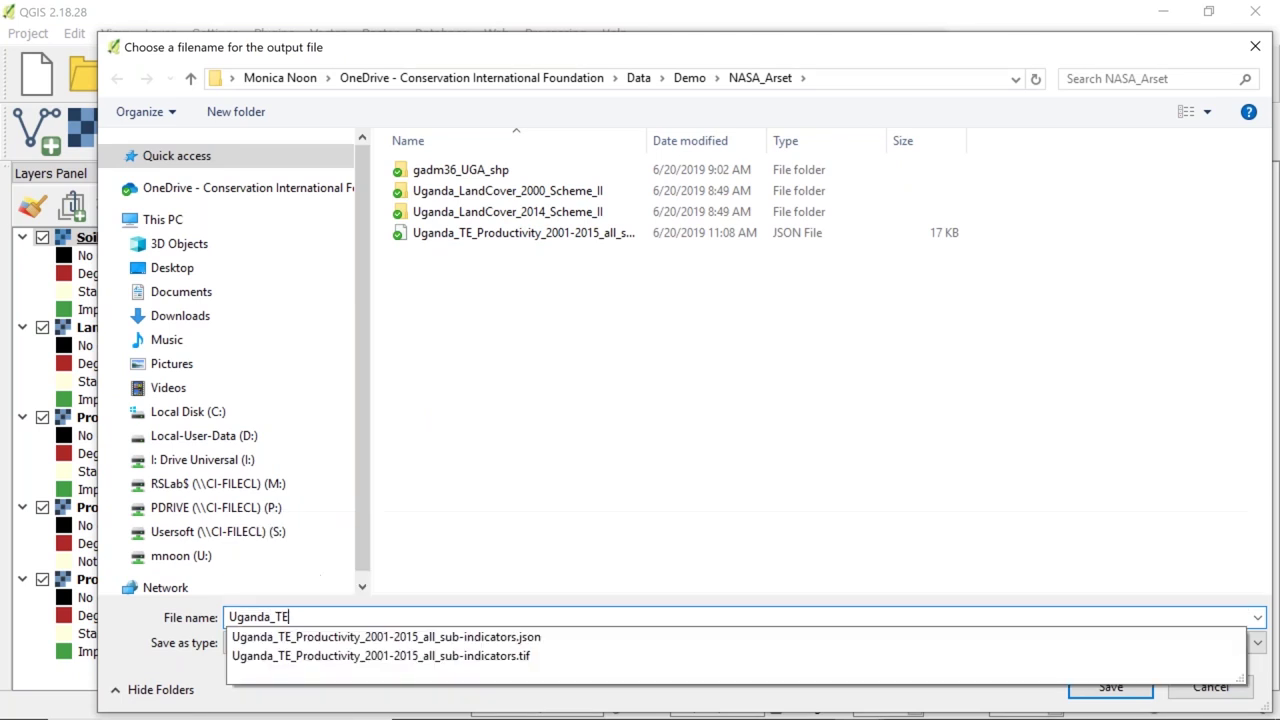
pyautogui.write('_Productivity_')
pyautogui.write('2001_2')
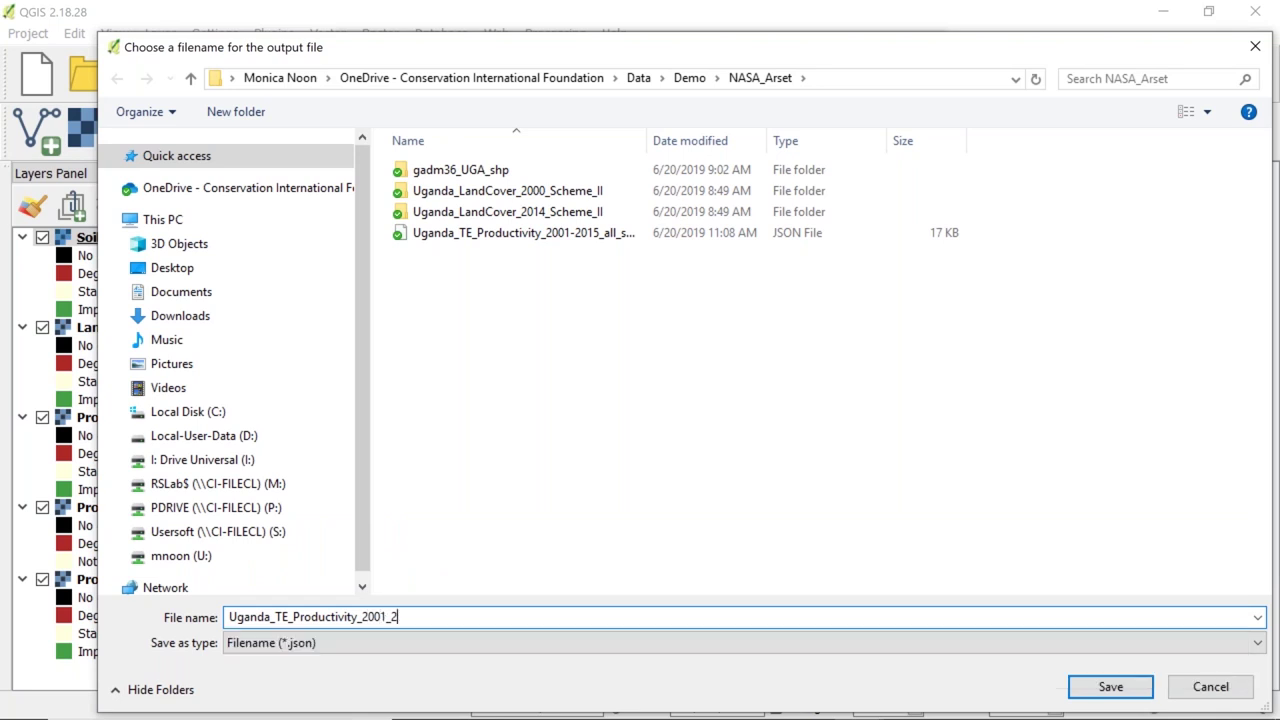
pyautogui.write('015_SDG_15_3_1_indica')
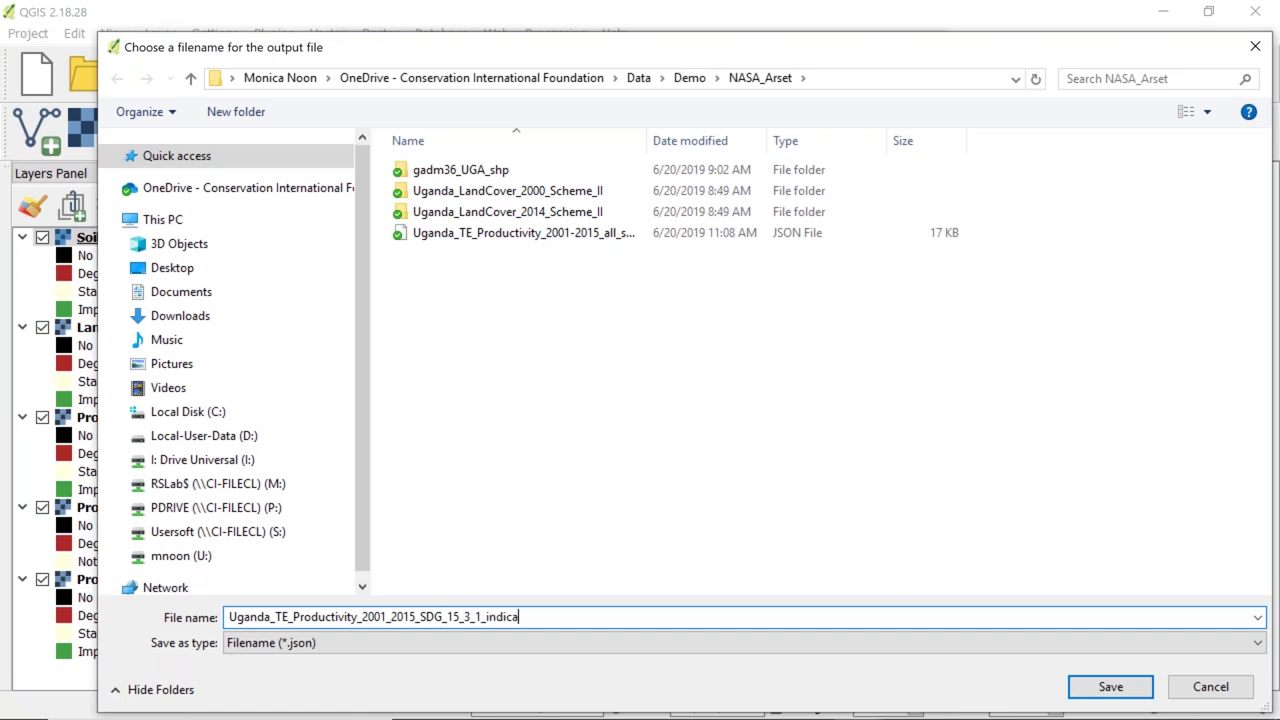
pyautogui.write('tor')
pyautogui.moveTo(561, 616); pyautogui.dragTo(213, 620)
pyautogui.hotkey('ctrl', 'c')
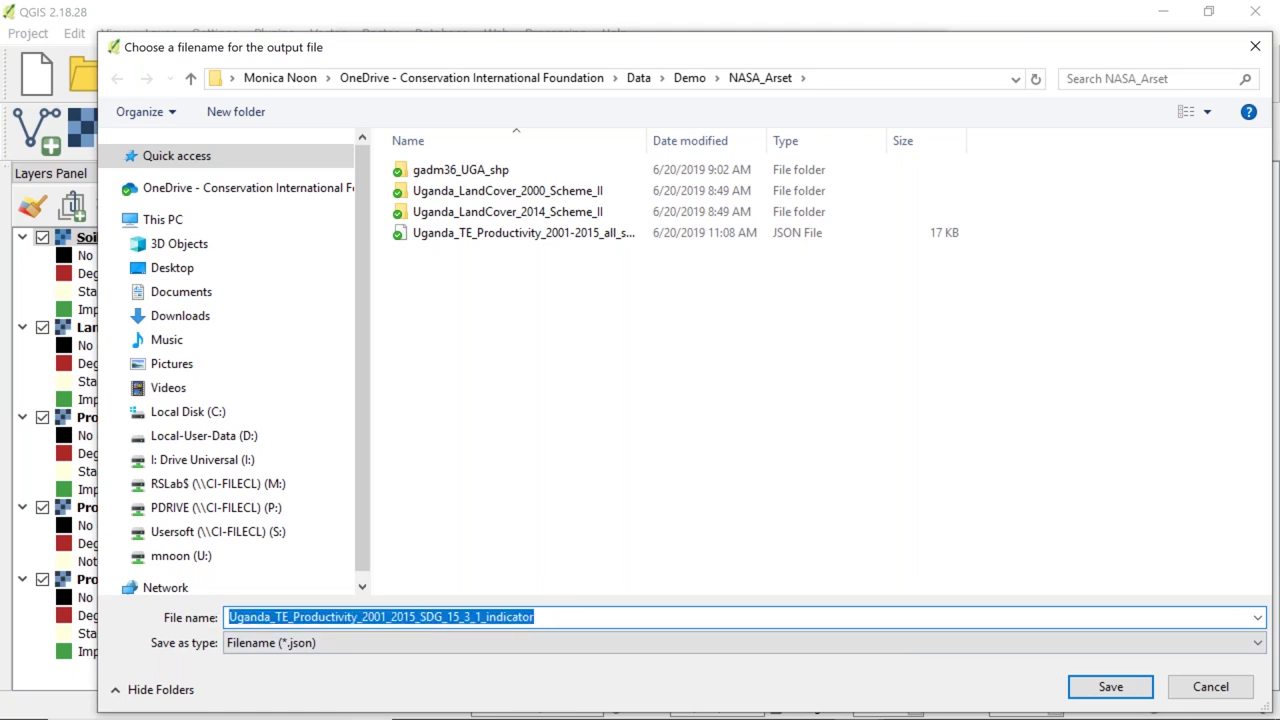
pyautogui.click(1080, 692)
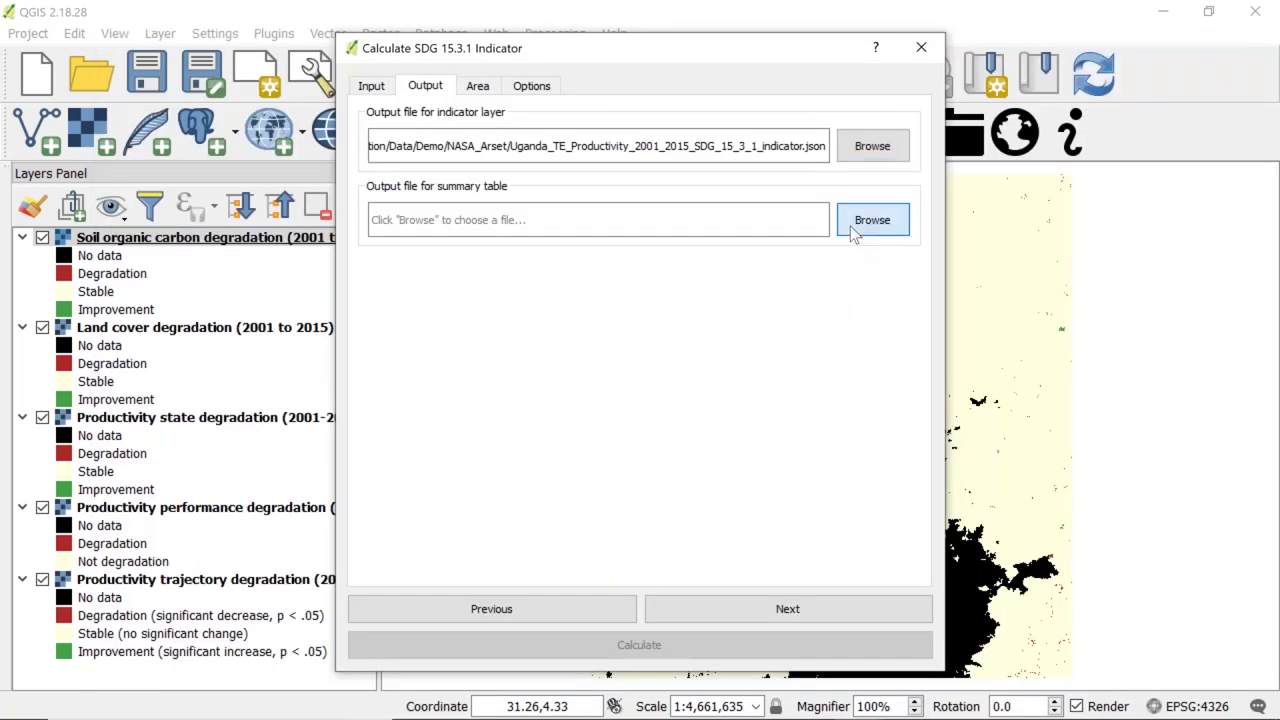
# Set the summary table output to Uganda_TE_Productivity_2001_2015_SDG_15_3_1_indicator.xlsx in the NASA_Arset folder, reusing the copied name.
pyautogui.click(871, 220)
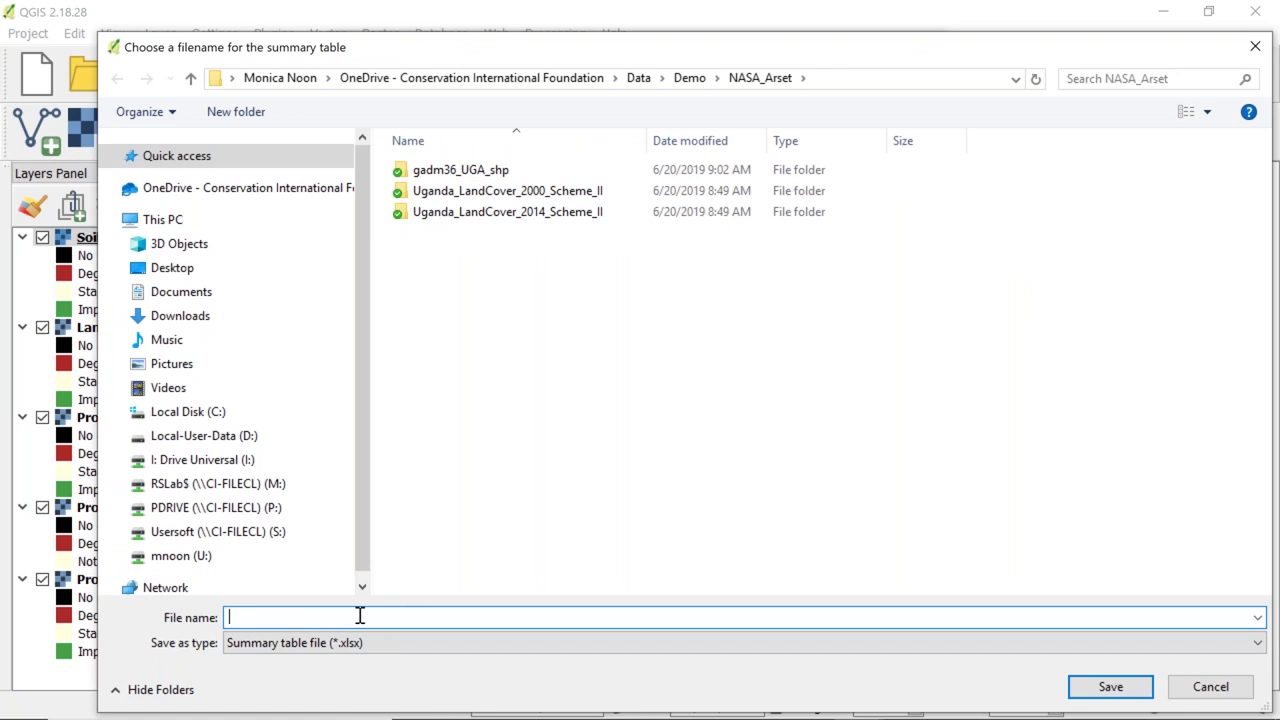
pyautogui.hotkey('ctrl', 'v')
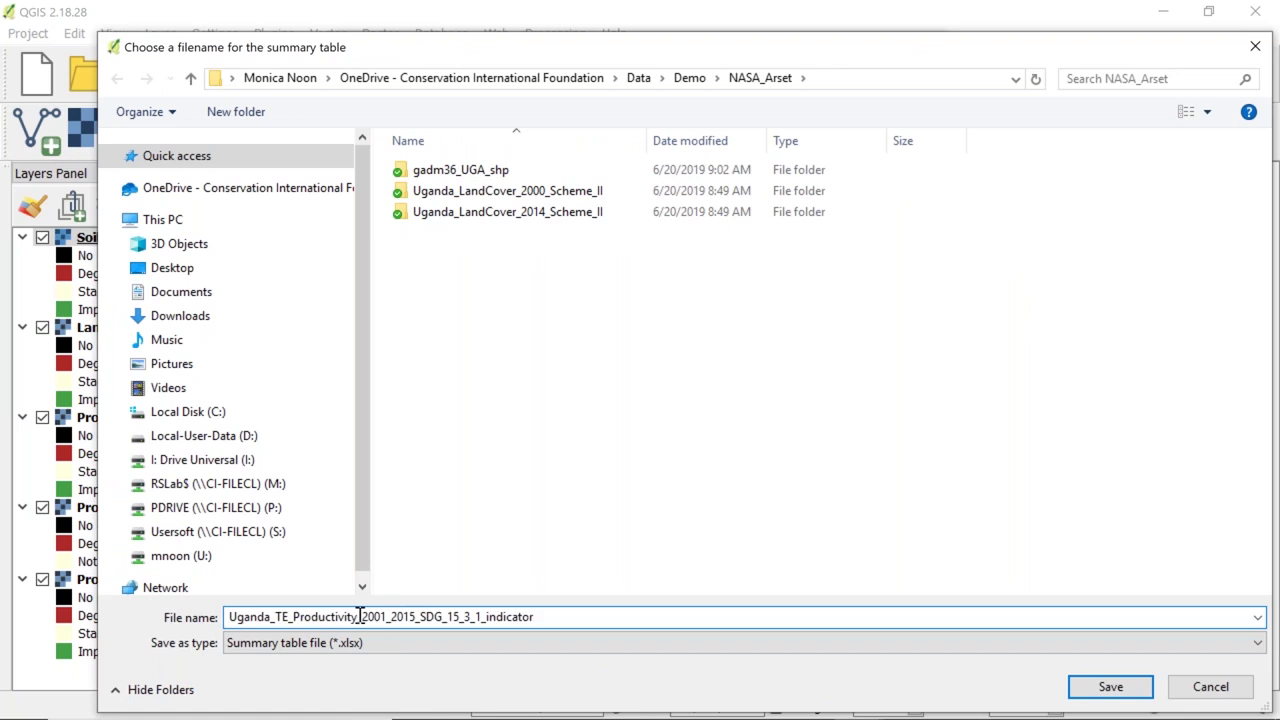
pyautogui.click(1129, 690)
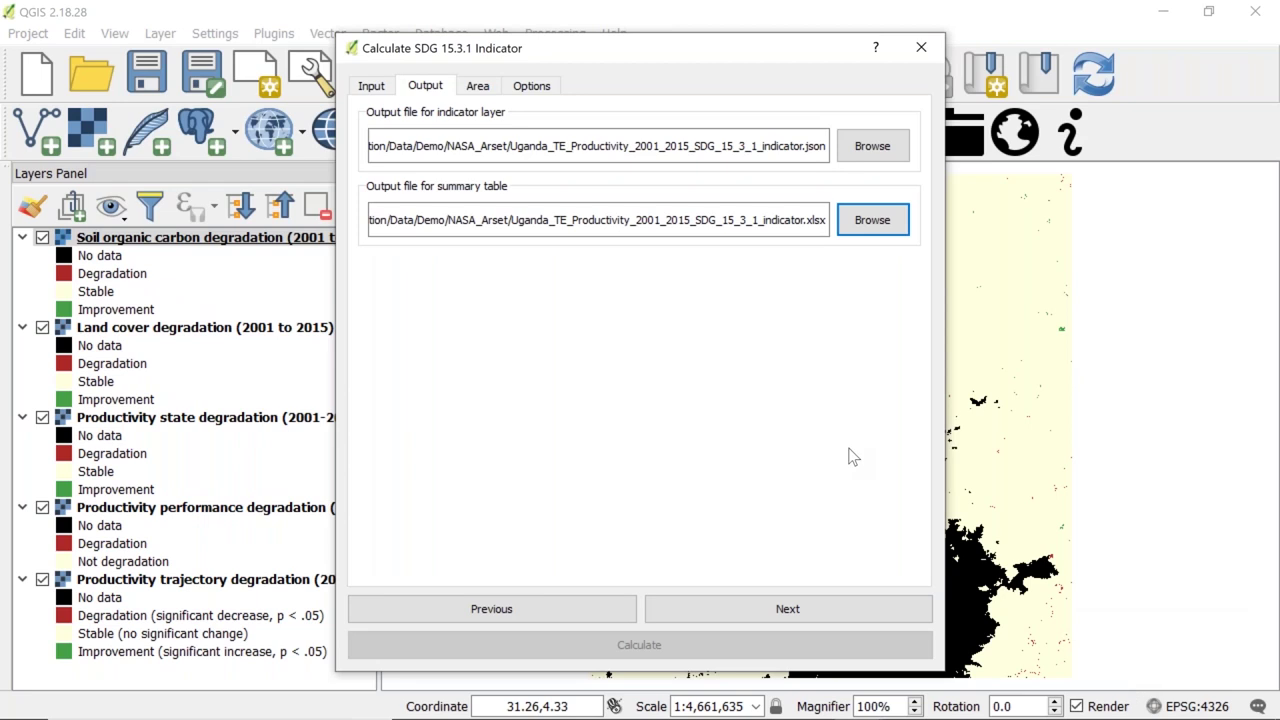
# Define the calculation area from the file gadm36_UGA_0.shp in the NASA_Arset > gadm36_UGA_shp folder.
pyautogui.click(788, 612)
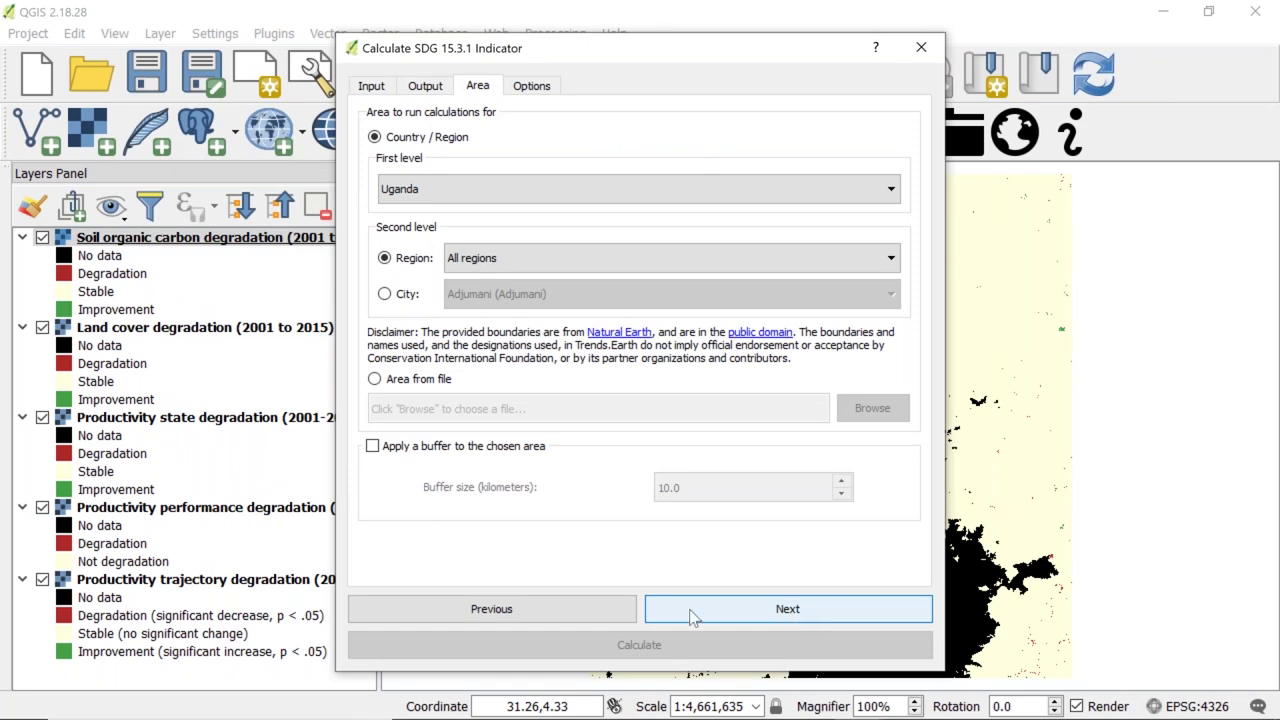
pyautogui.click(377, 384)
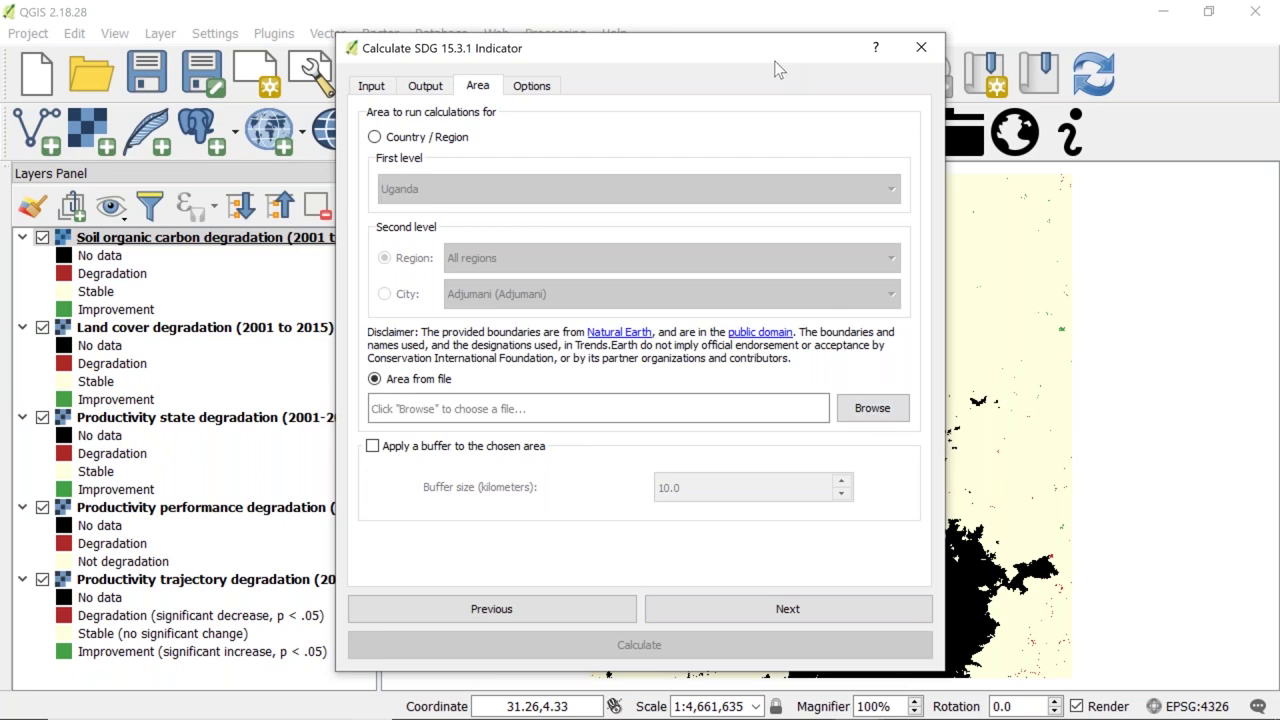
pyautogui.moveTo(674, 57); pyautogui.dragTo(380, 75)
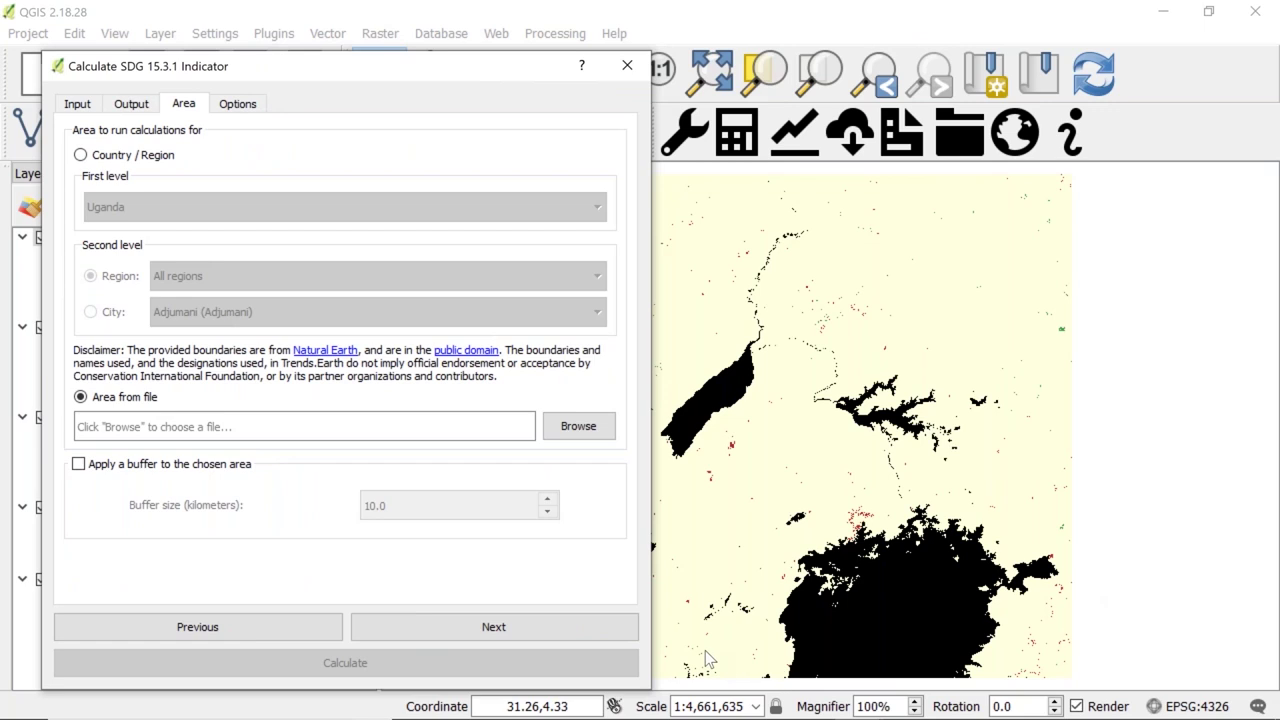
pyautogui.moveTo(370, 85); pyautogui.dragTo(703, 88)
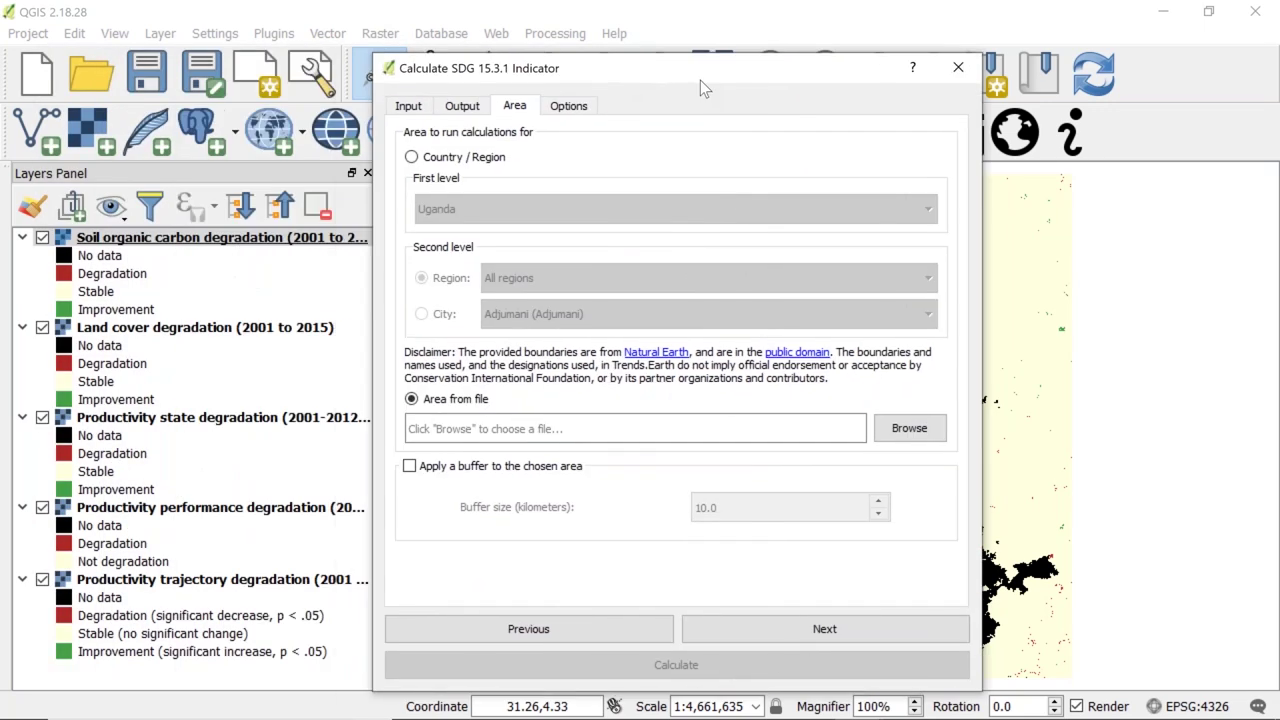
pyautogui.click(897, 435)
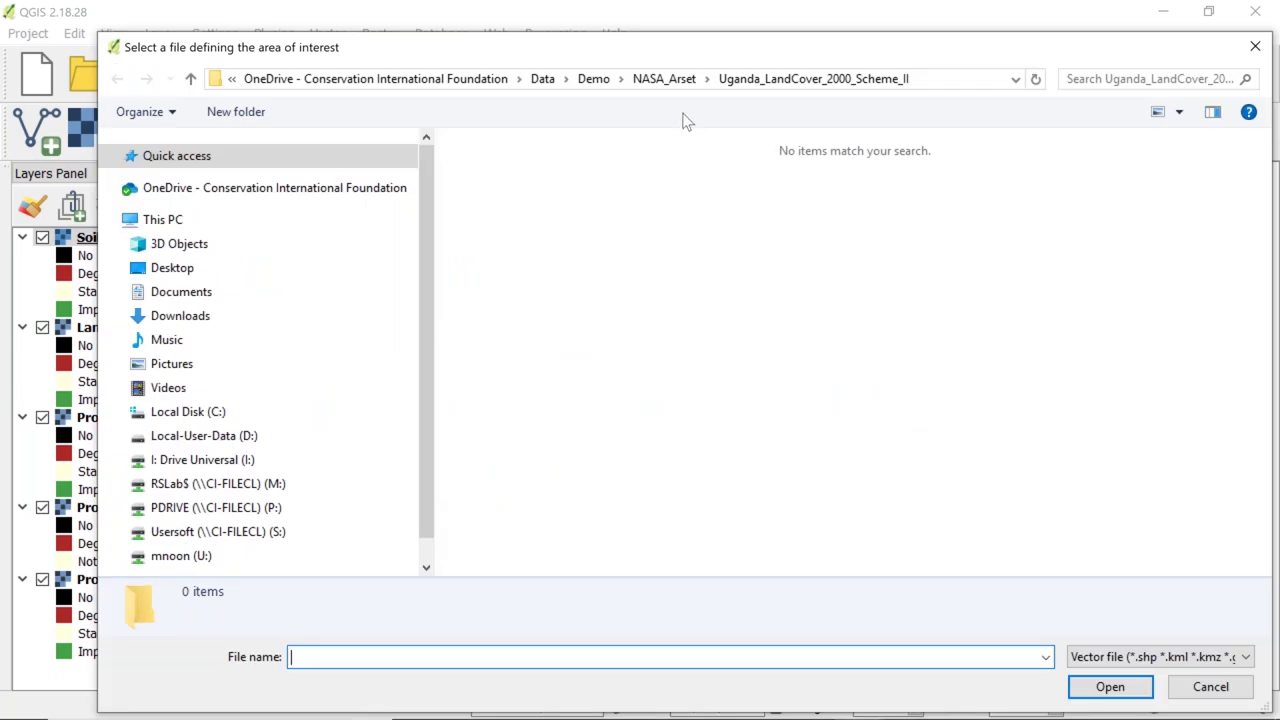
pyautogui.click(662, 76)
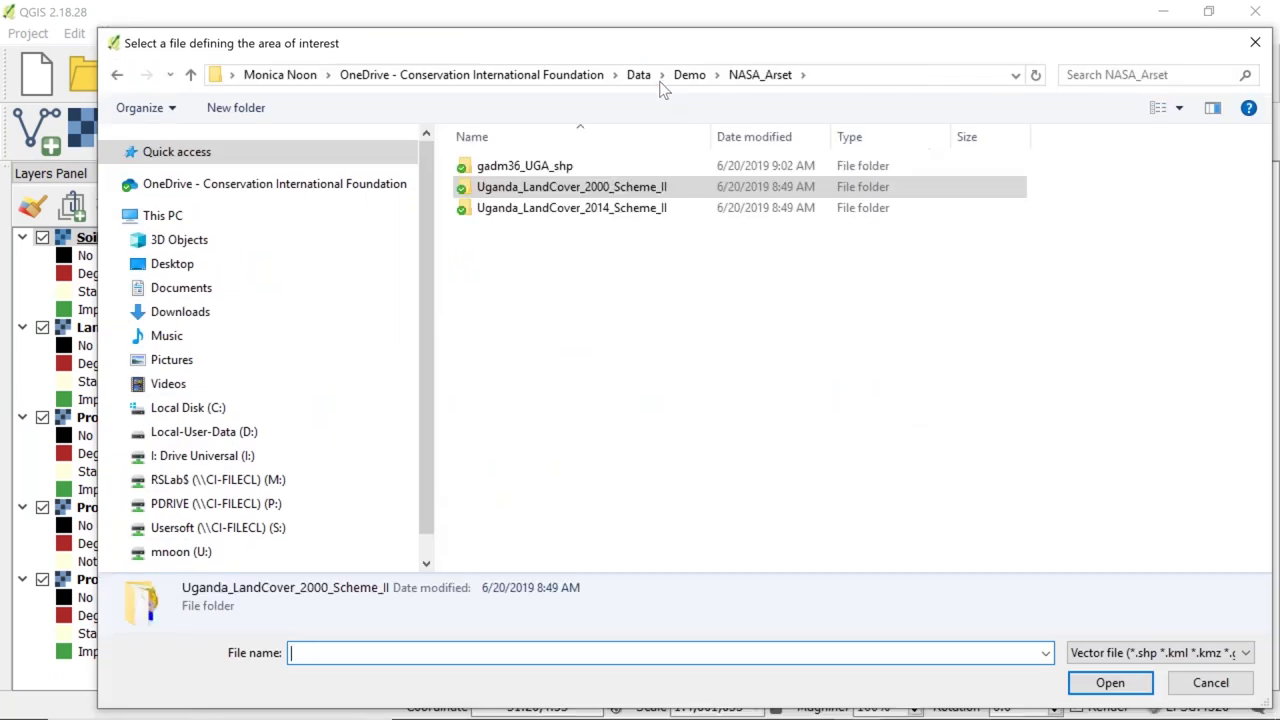
pyautogui.doubleClick(522, 168)
pyautogui.click(523, 170)
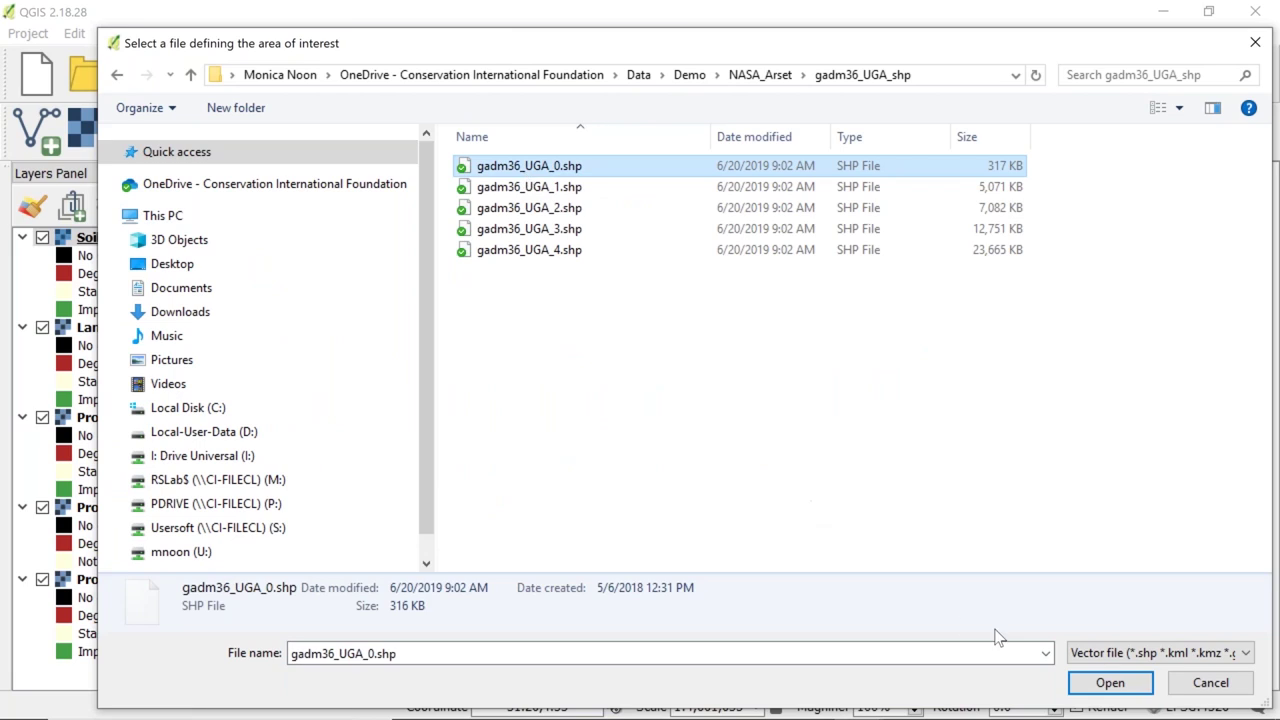
pyautogui.click(1093, 690)
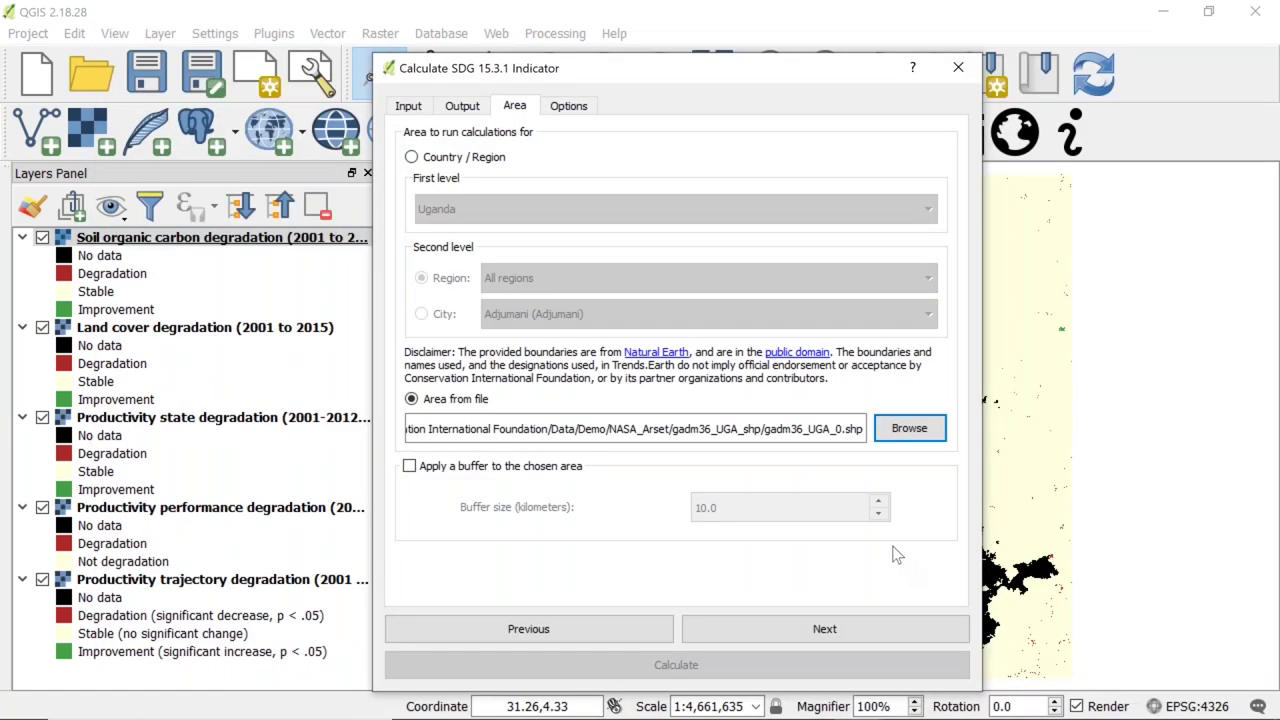
# Name the calculation task Uganda_Trends_Earth_Productivity_2001-2015_SDG_15_3_1 and leave the notes empty.
pyautogui.click(834, 630)
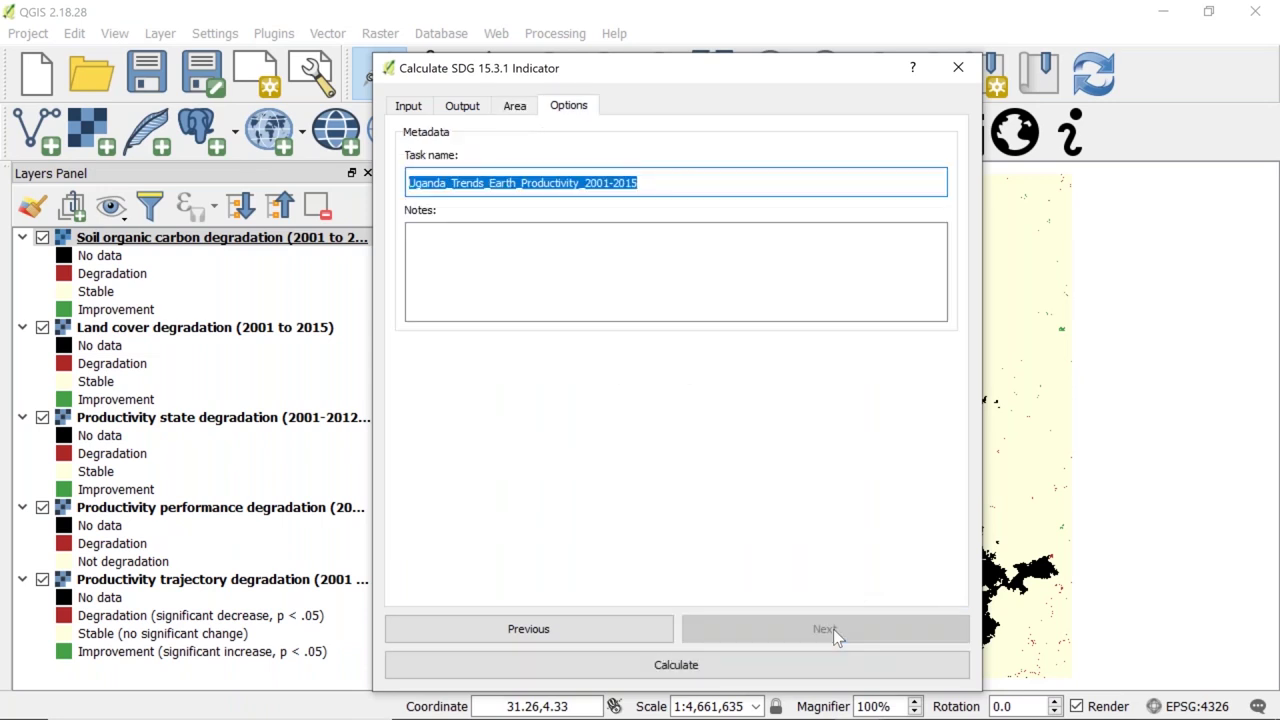
pyautogui.click(680, 183)
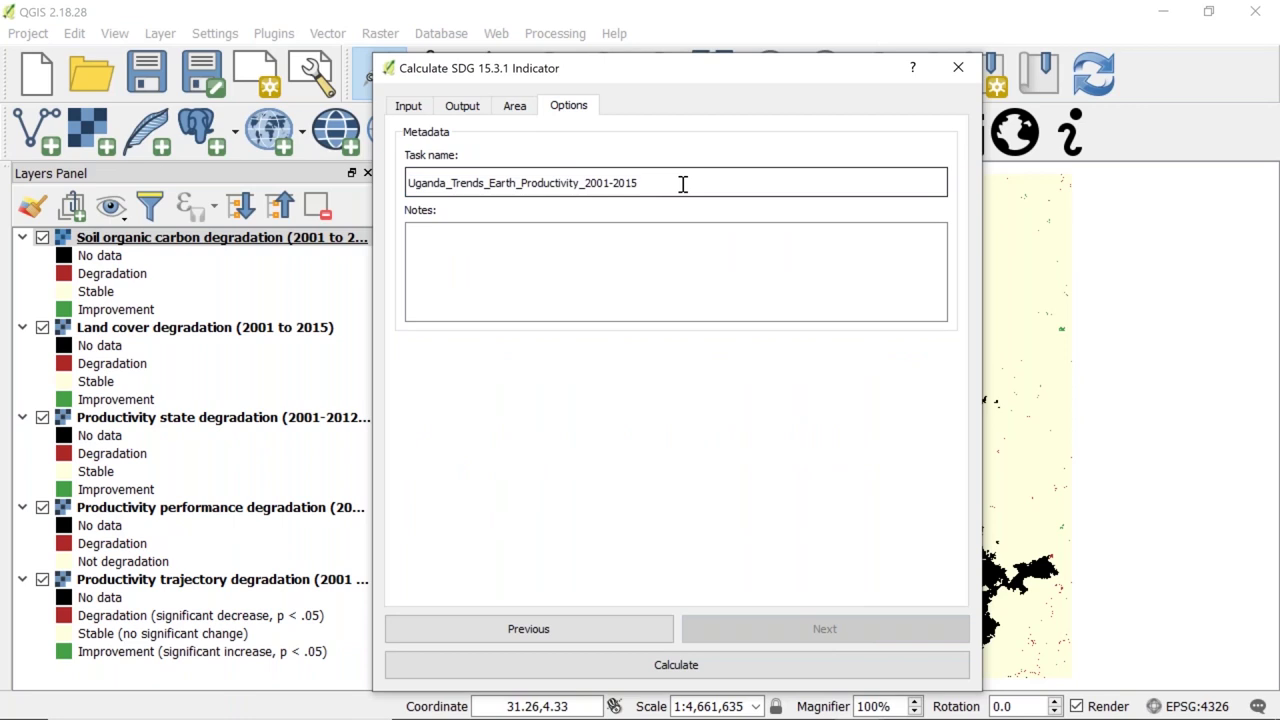
pyautogui.write('_SDG_15_3_1_idnica')
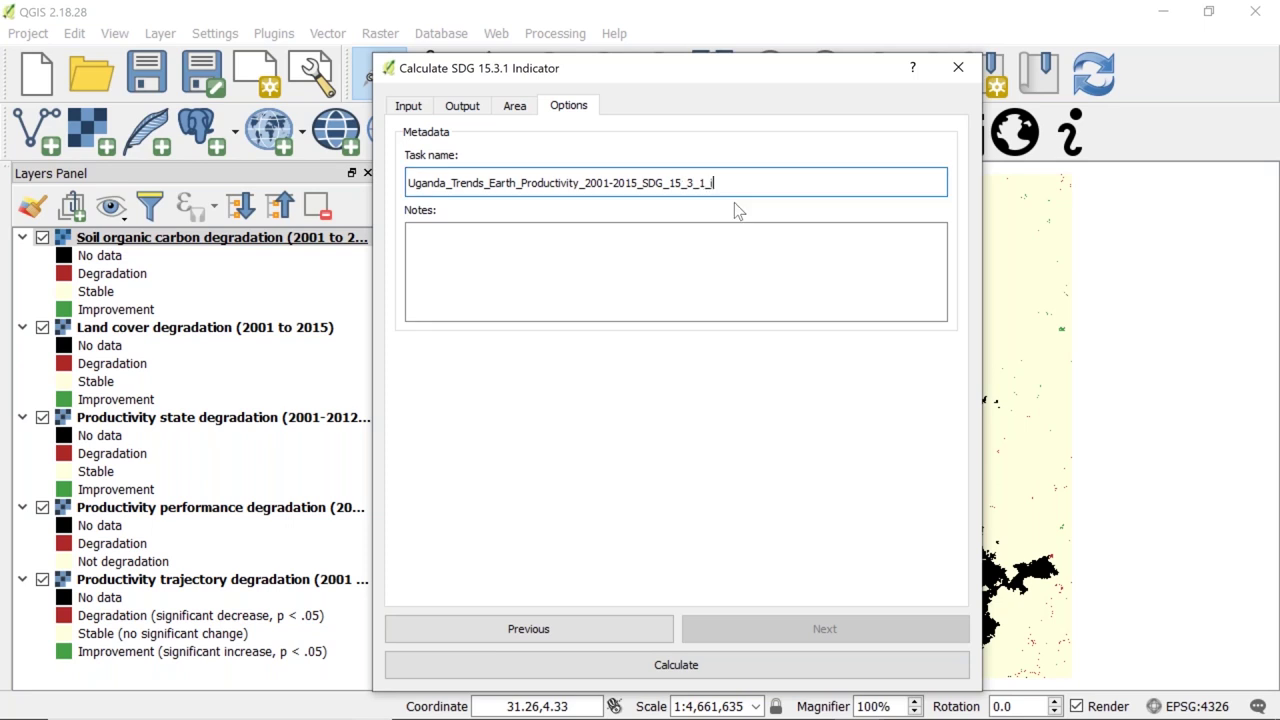
pyautogui.press('BackSpace')
pyautogui.press('BackSpace')
pyautogui.press('BackSpace')
pyautogui.press('BackSpace')
pyautogui.press('BackSpace')
pyautogui.press('BackSpace')
pyautogui.press('BackSpace')
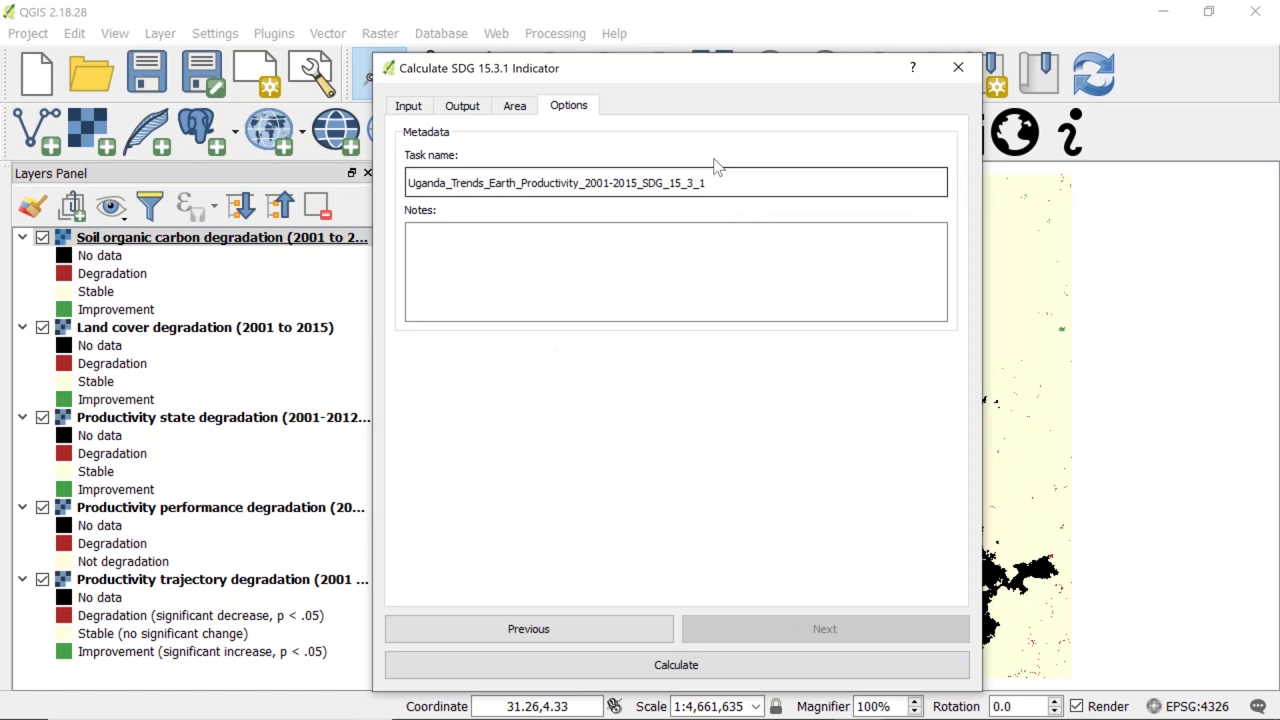
# Copy and clear the task name, recheck the area settings, and paste the same name back.
pyautogui.moveTo(729, 182); pyautogui.dragTo(404, 183)
pyautogui.hotkey('ctrl', 'c')
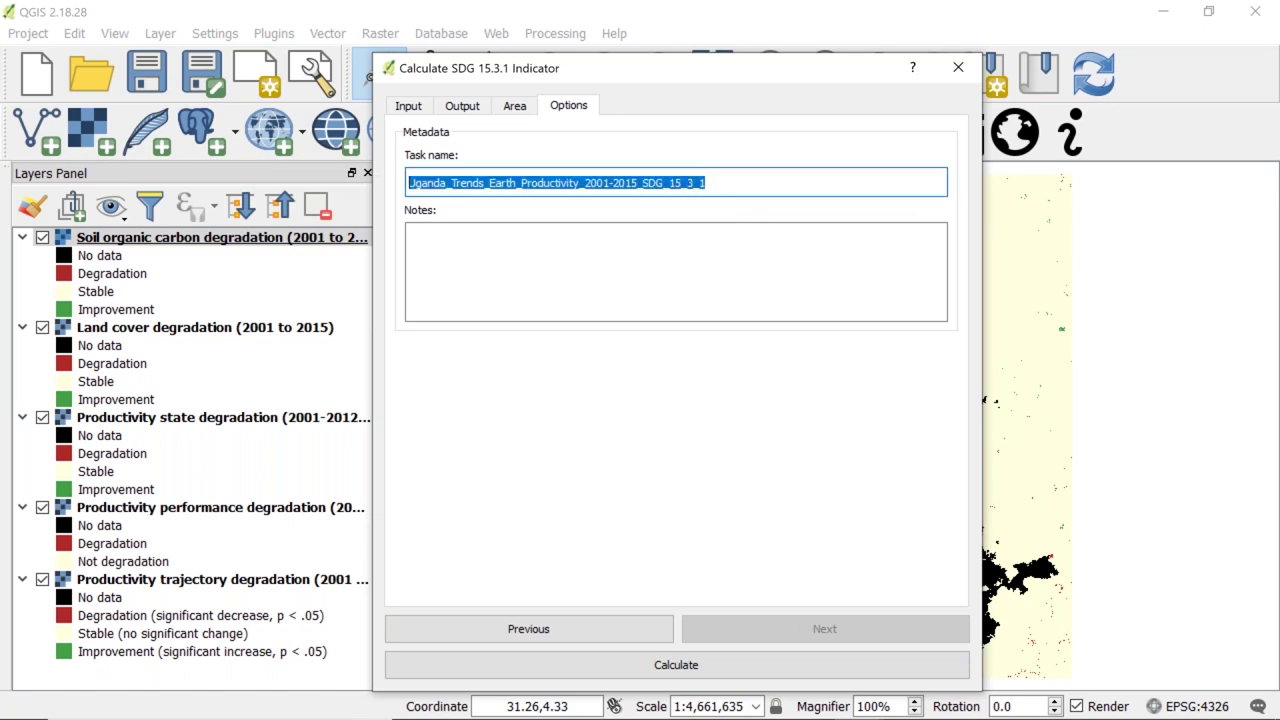
pyautogui.press('BackSpace')
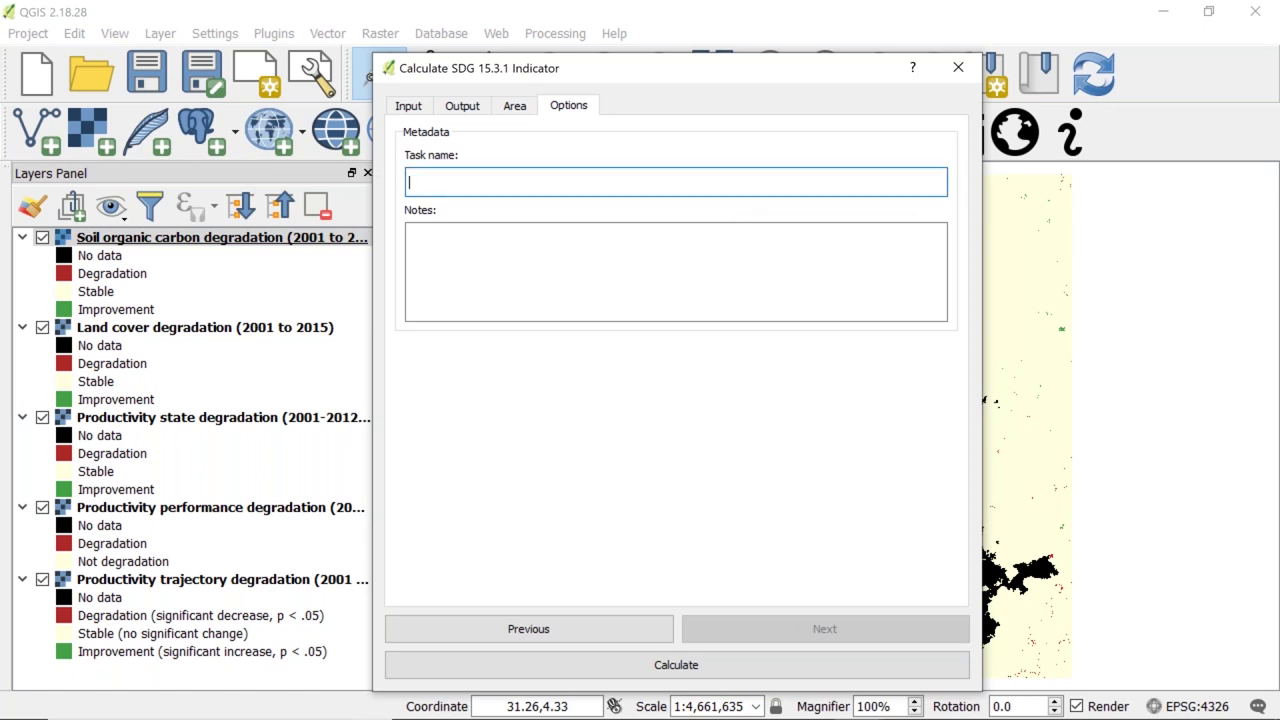
pyautogui.click(510, 108)
pyautogui.click(749, 628)
pyautogui.hotkey('ctrl', 'v')
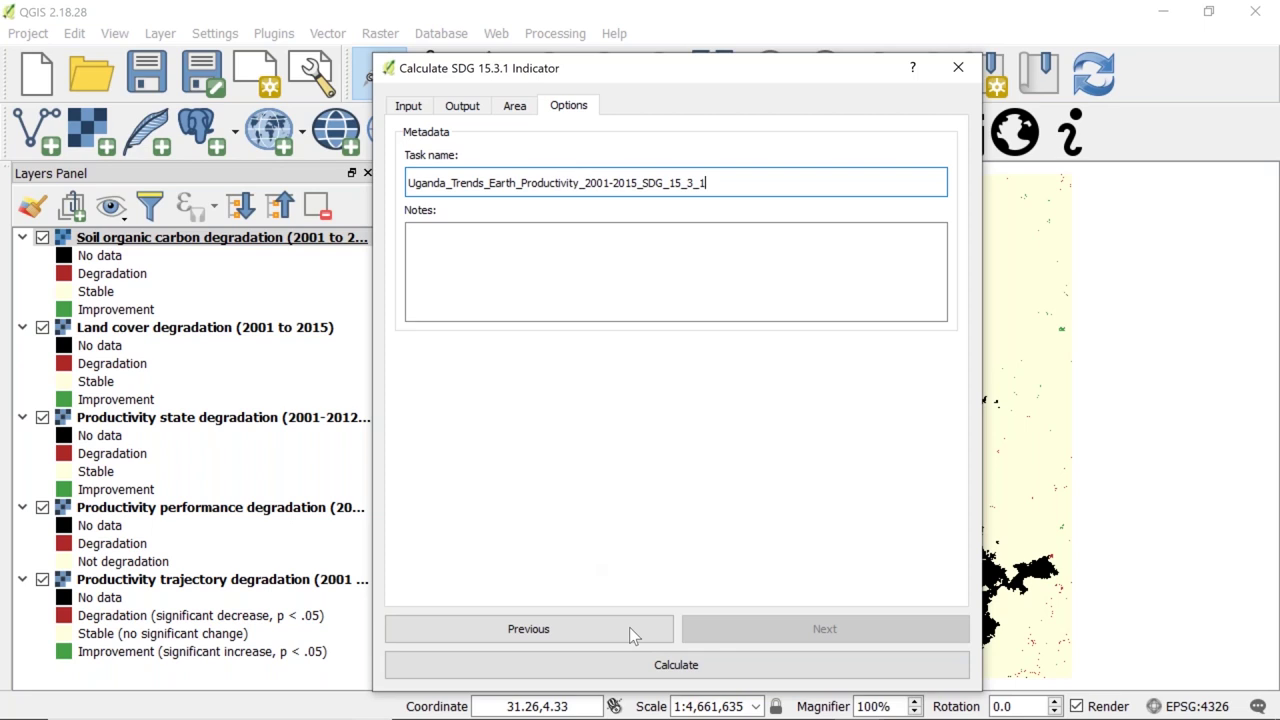
# Run the SDG 15.3.1 indicator calculation and dismiss the completion message.
pyautogui.click(676, 665)
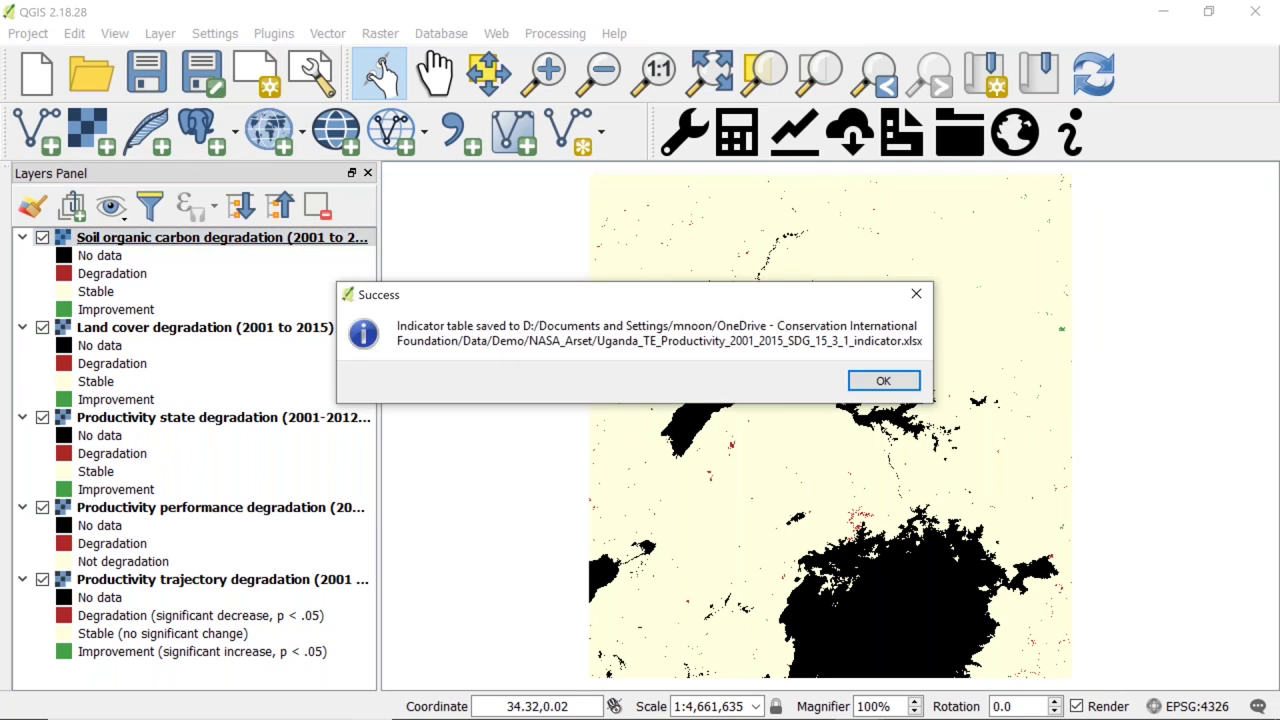
pyautogui.click(884, 382)
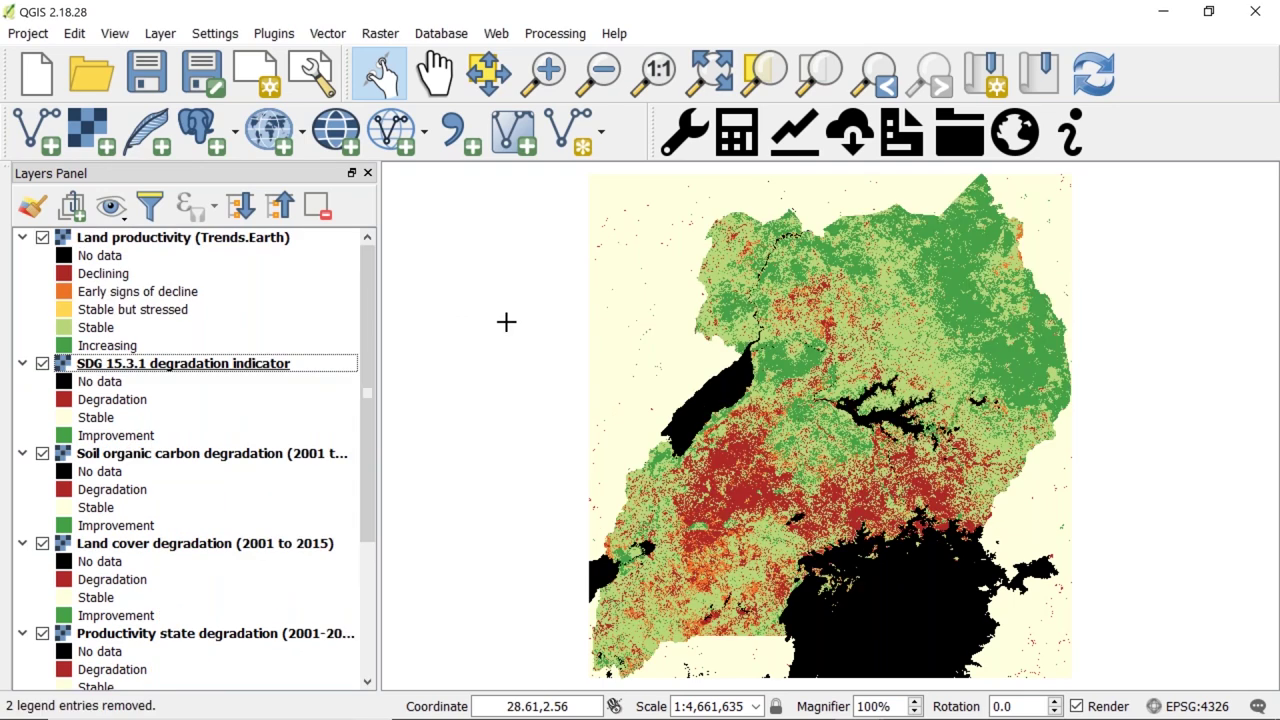
# Collapse all layer legends except the SDG 15.3.1 degradation indicator's and hide the Land productivity (Trends.Earth) layer.
pyautogui.click(244, 240)
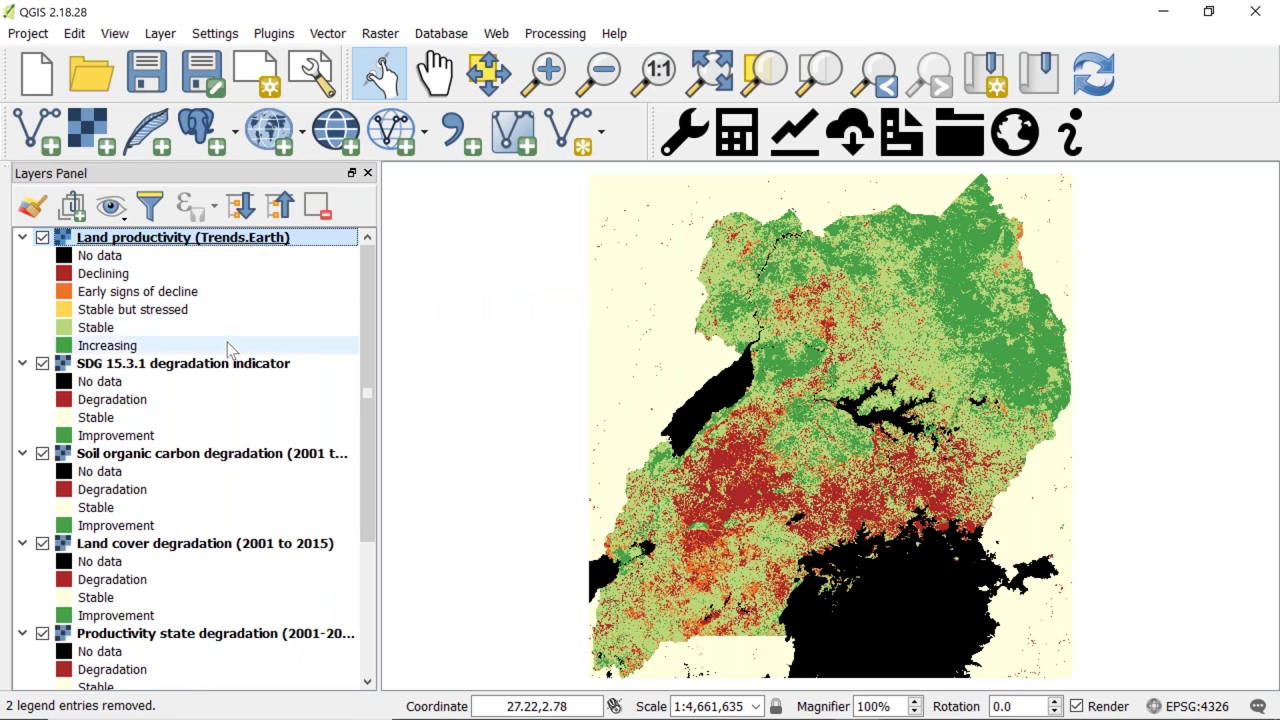
pyautogui.click(281, 206)
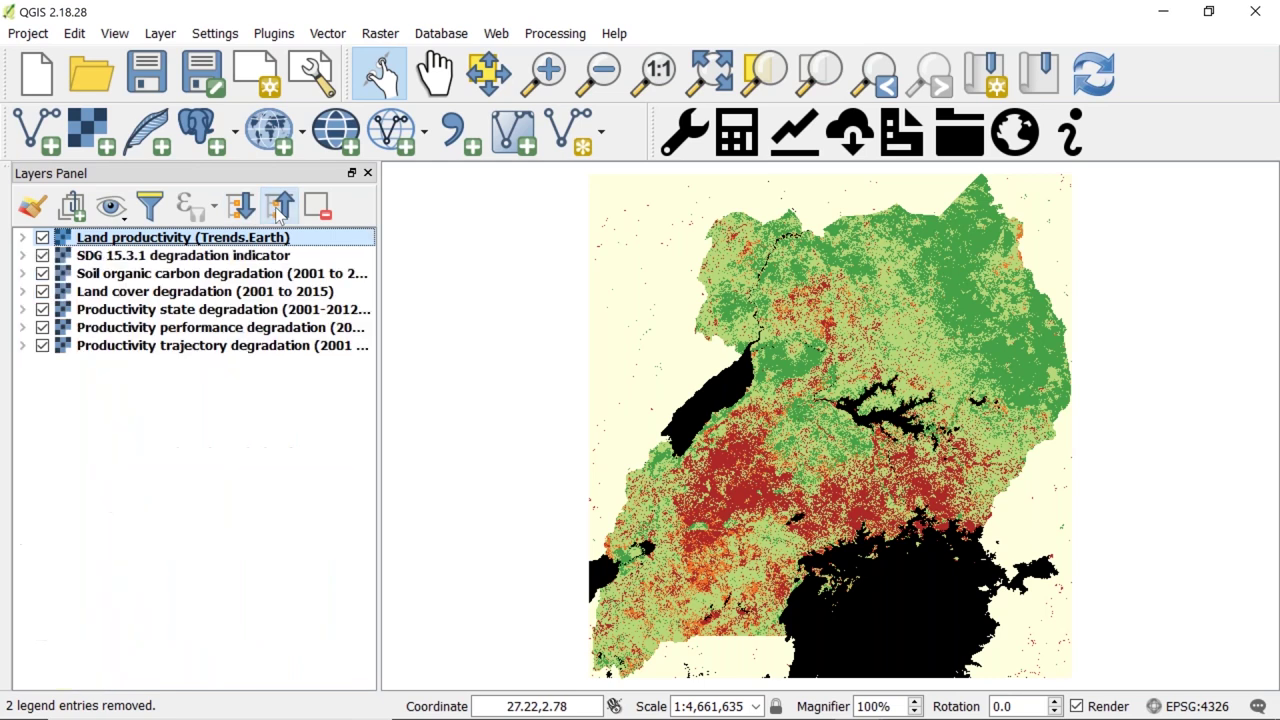
pyautogui.click(22, 256)
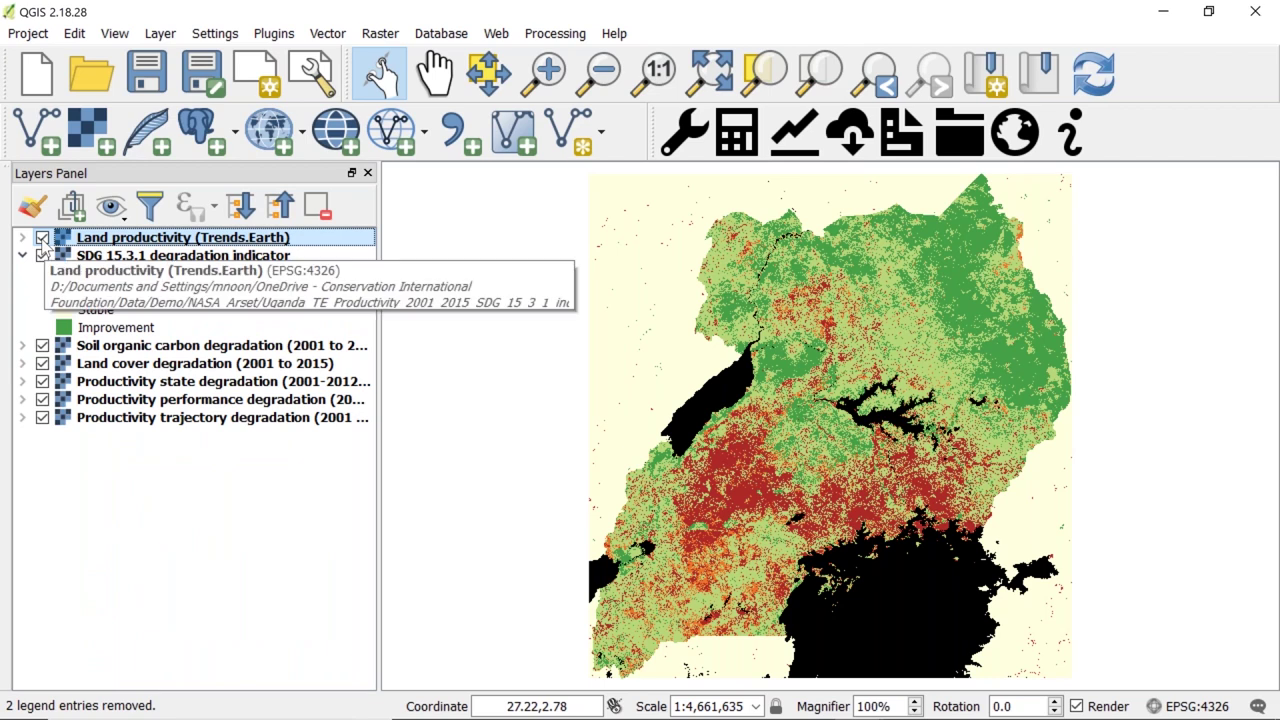
pyautogui.click(42, 238)
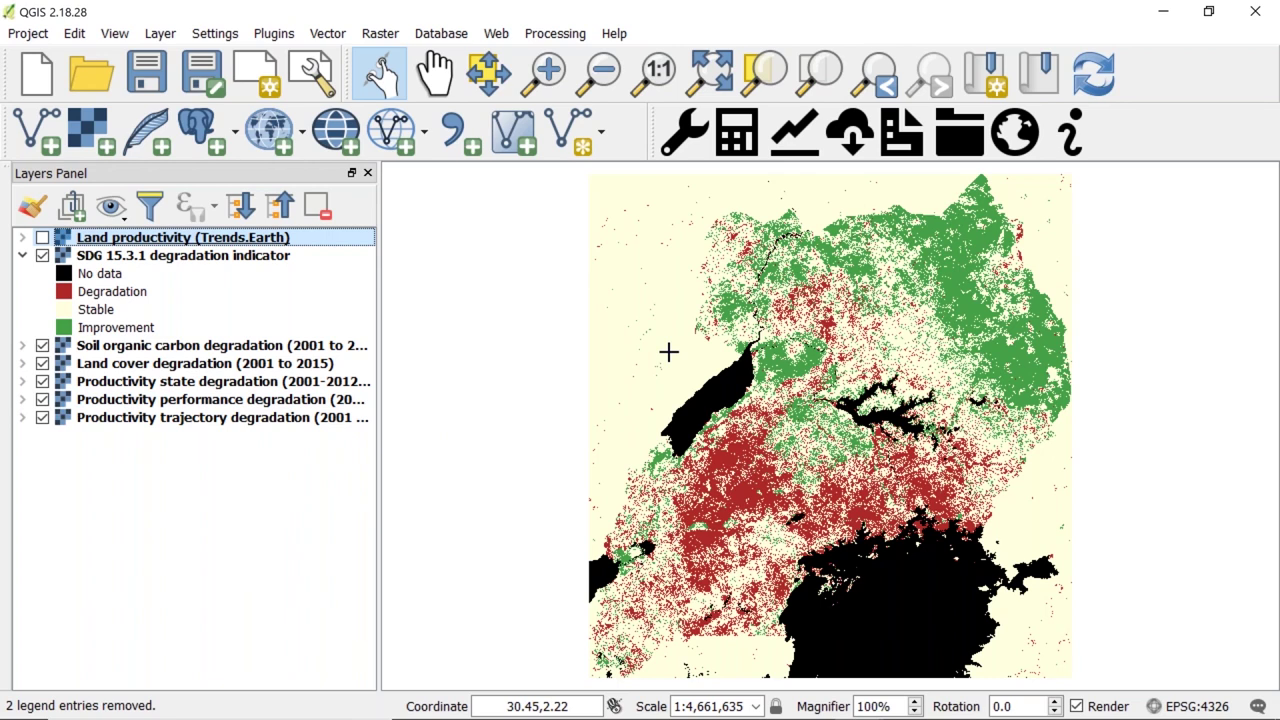
# Add a basemap with a mask over all areas outside Uganda, keeping All regions as the second level.
pyautogui.click(893, 145)
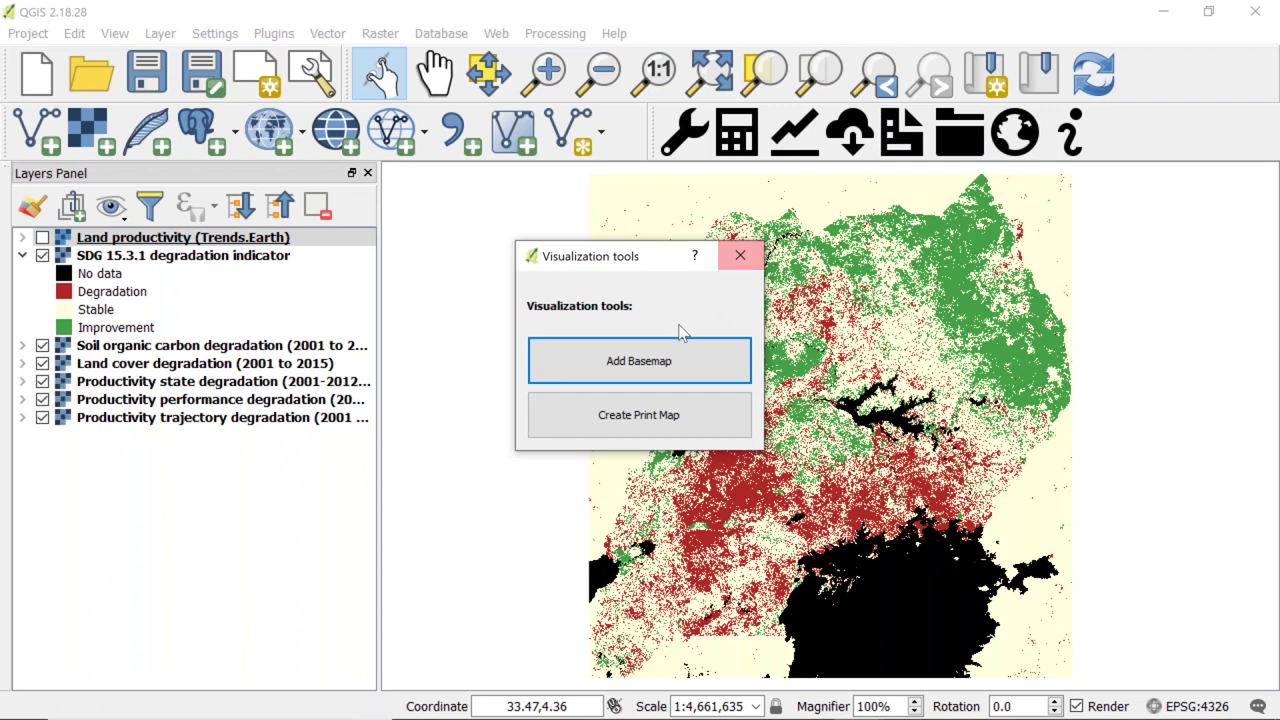
pyautogui.click(655, 360)
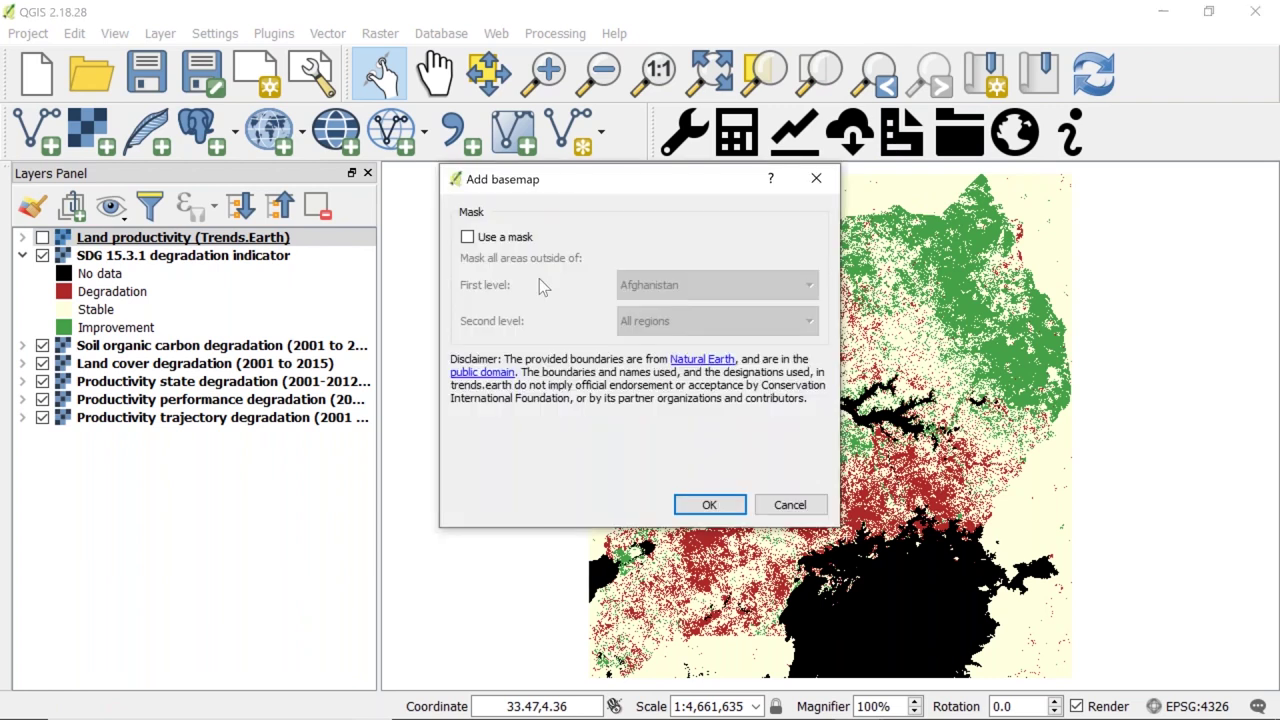
pyautogui.click(467, 238)
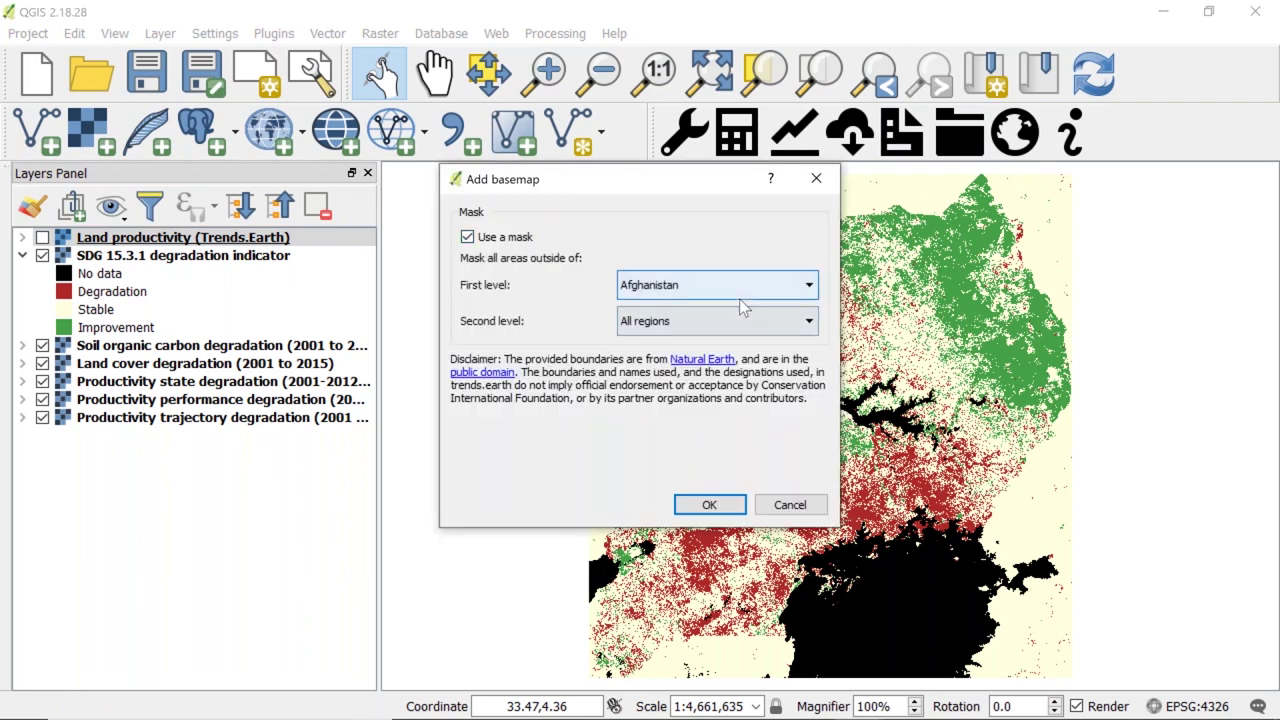
pyautogui.click(779, 289)
pyautogui.write('ug')
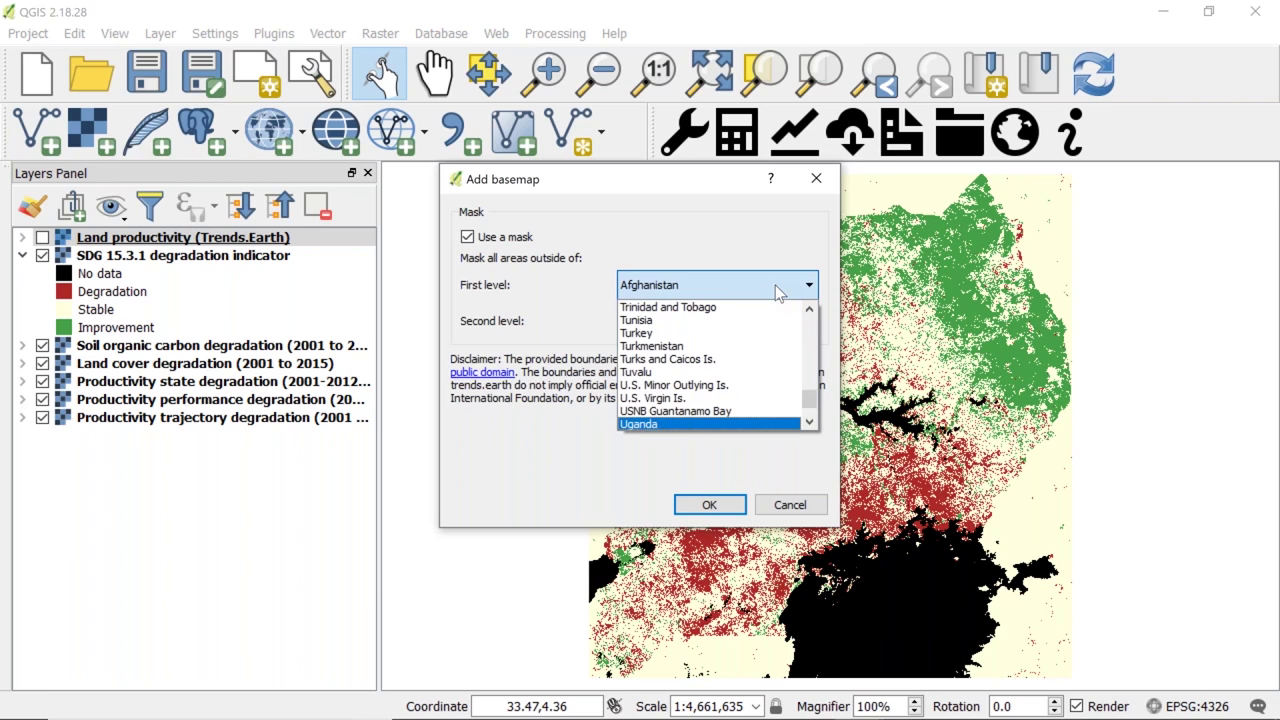
pyautogui.press('Return')
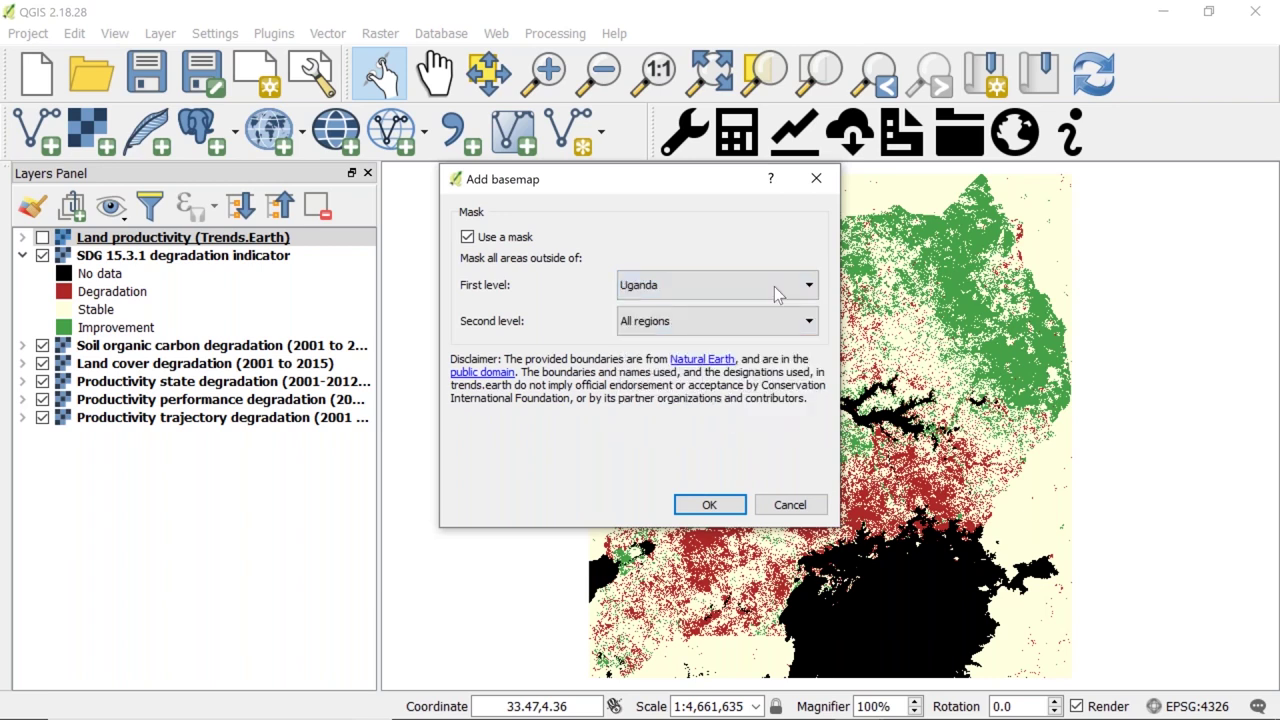
pyautogui.click(709, 505)
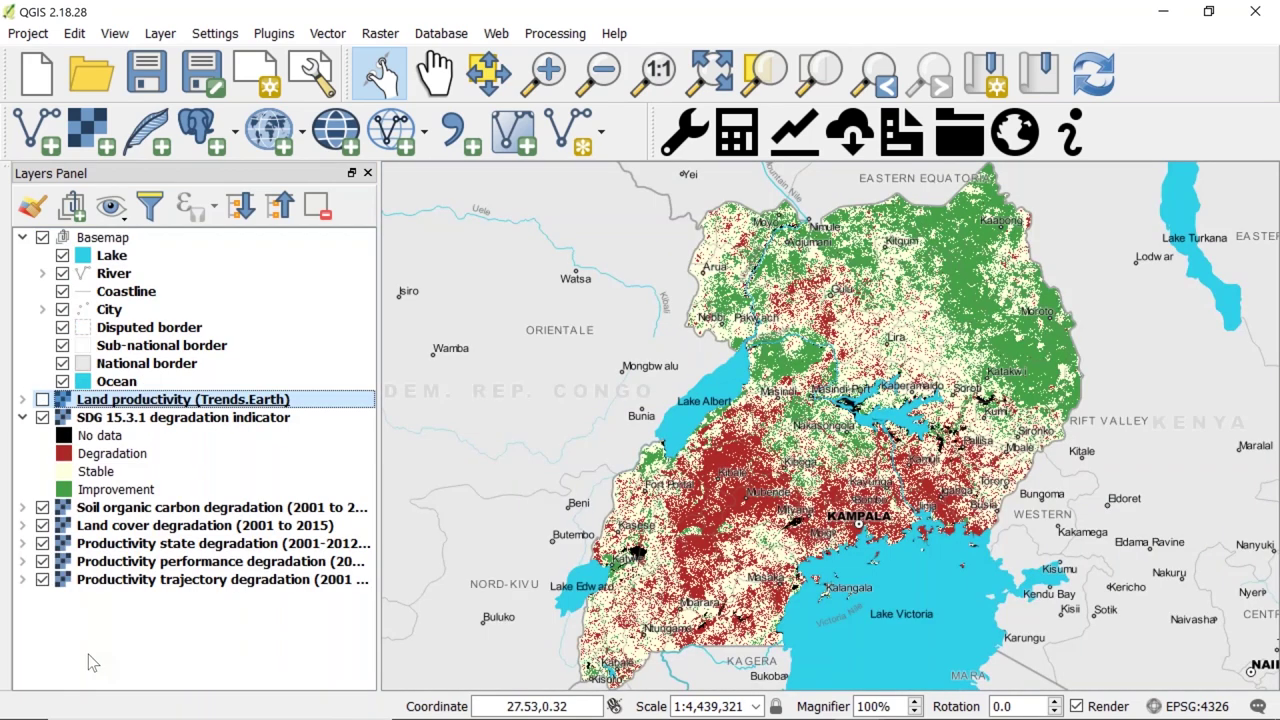
# Hide the soil organic carbon, land cover, and productivity state, performance and trajectory degradation layers.
pyautogui.click(42, 507)
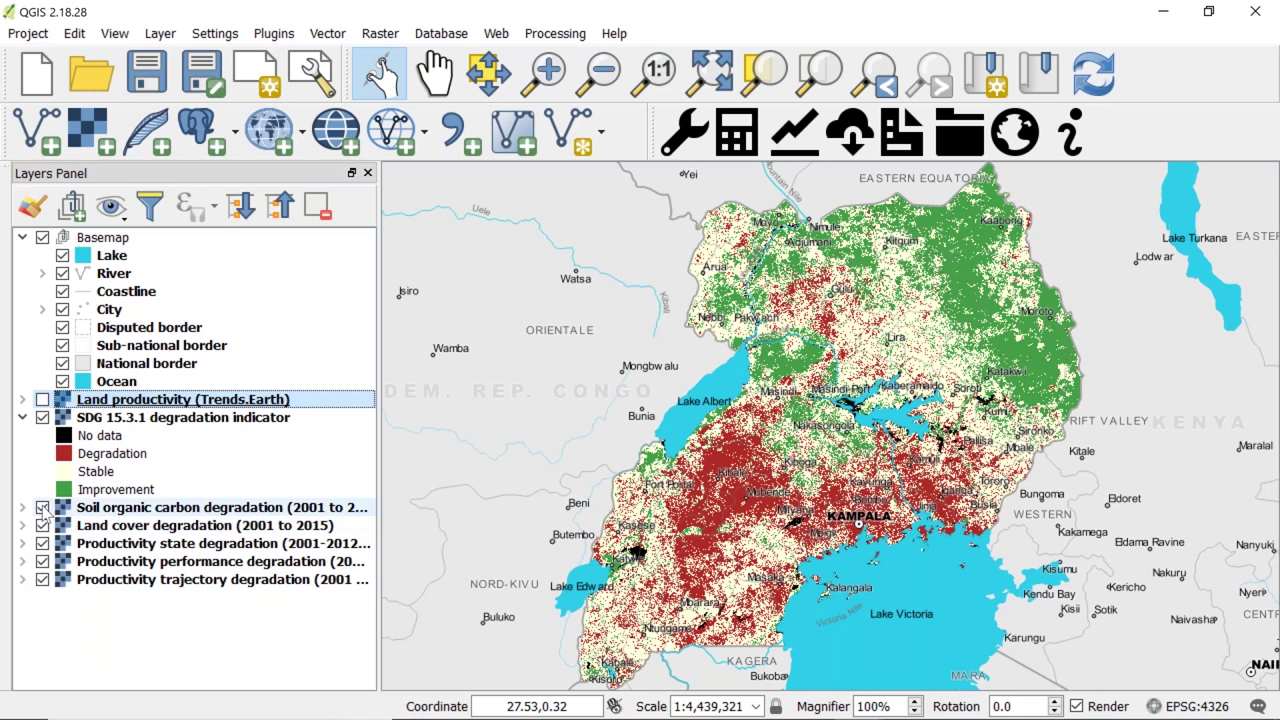
pyautogui.click(42, 525)
pyautogui.click(42, 543)
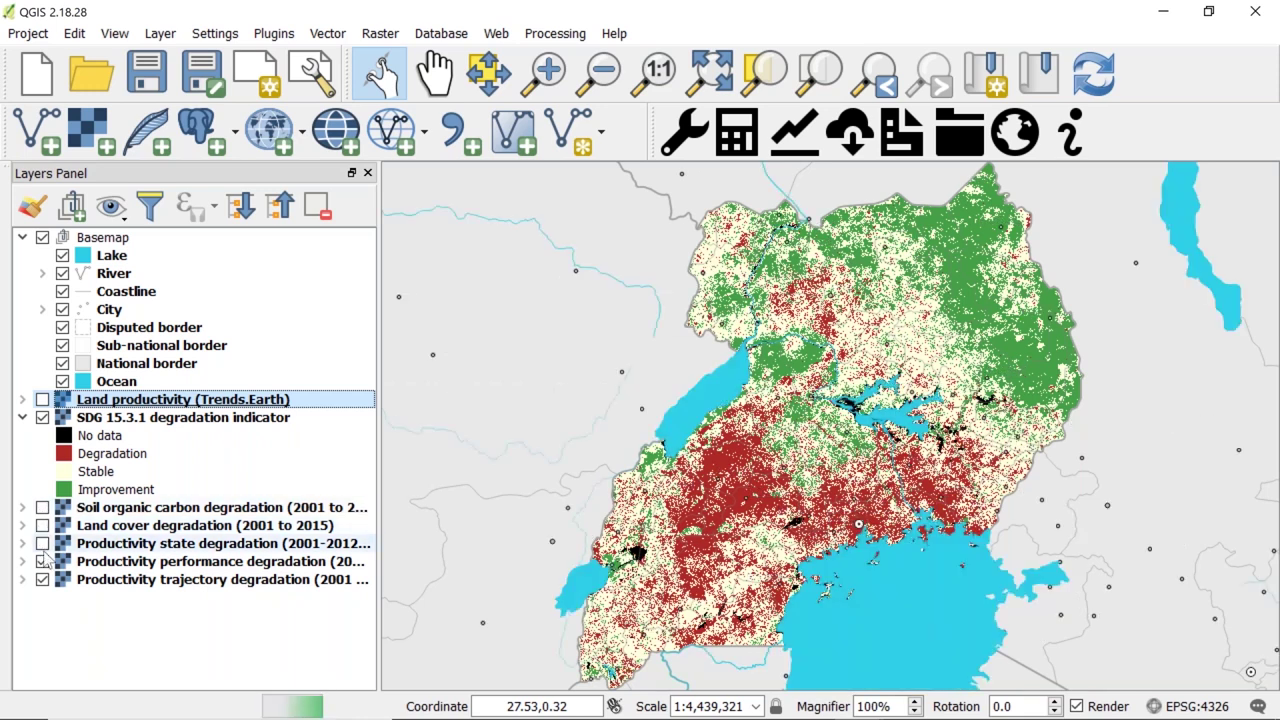
pyautogui.click(42, 561)
pyautogui.click(42, 579)
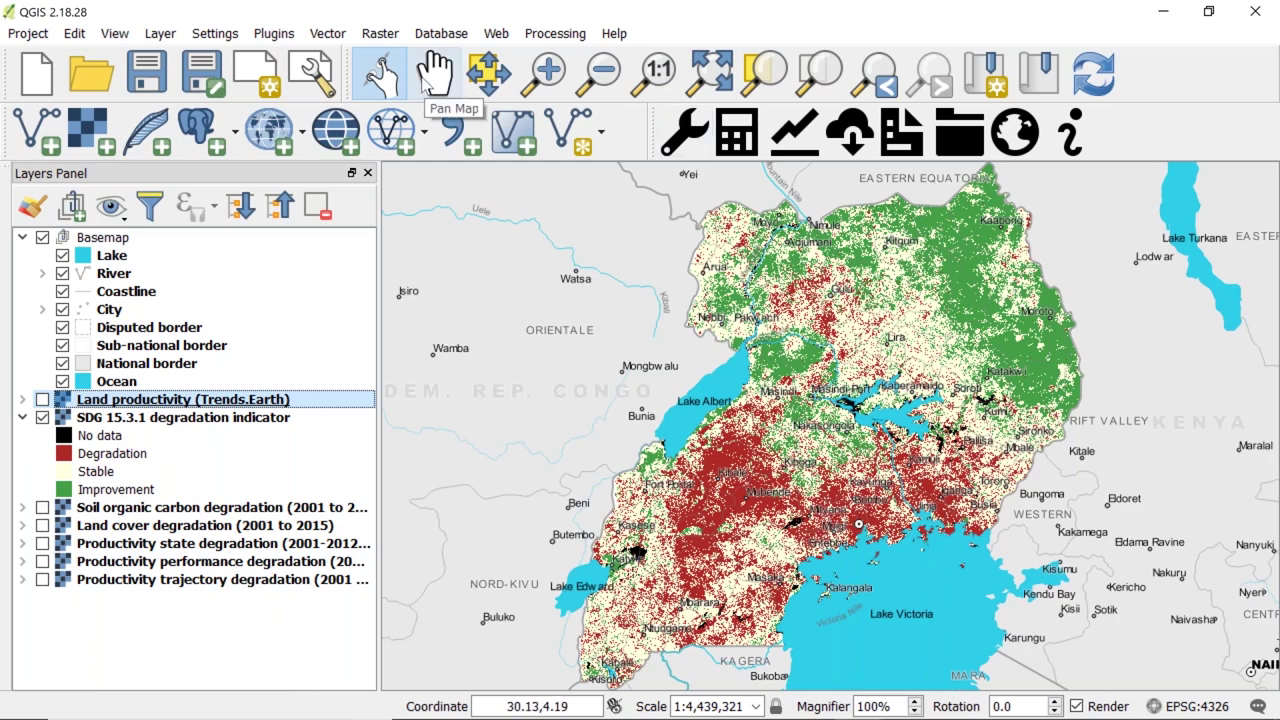
# Set up a time series plot for the Mubende area using the MODIS (MOD13Q1, annual) dataset and the title MODIS_Uganda_Degradation.
pyautogui.click(430, 84)
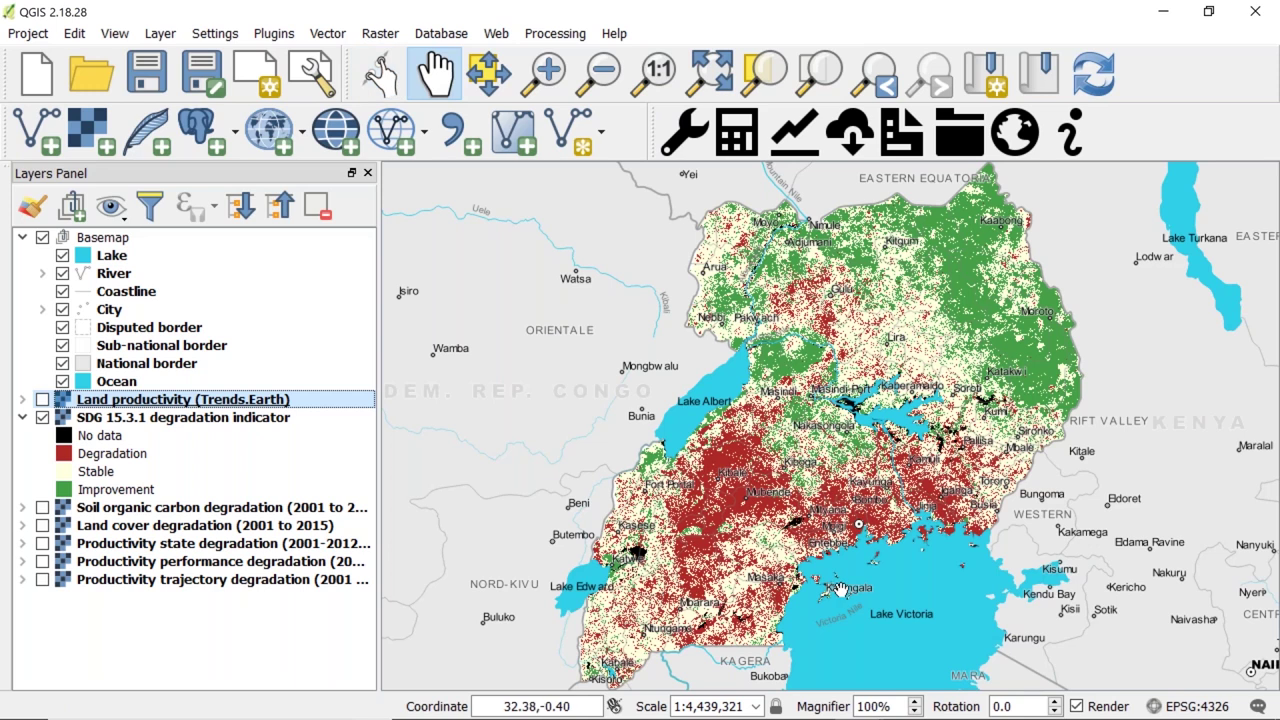
pyautogui.moveTo(762, 530)
pyautogui.mouseDown()
pyautogui.moveTo(735, 542)
pyautogui.moveTo(752, 556)
pyautogui.moveTo(732, 530)
pyautogui.moveTo(742, 525)
pyautogui.mouseUp()
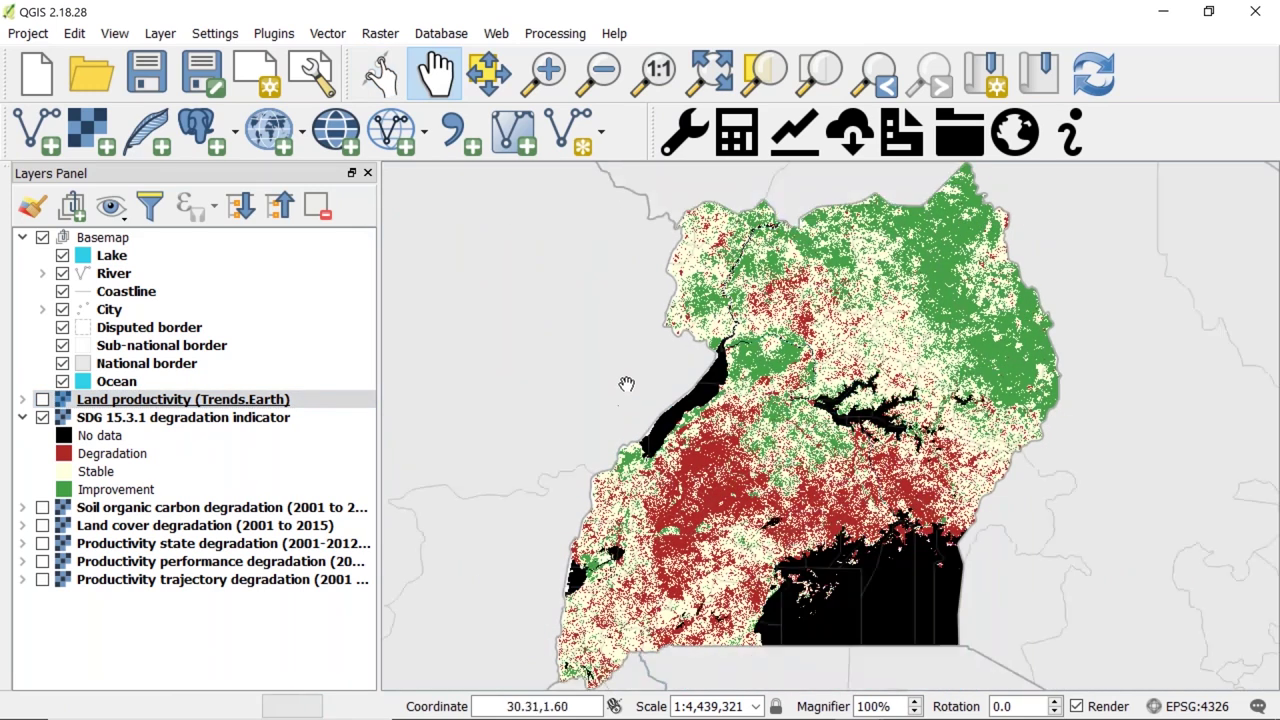
pyautogui.click(551, 88)
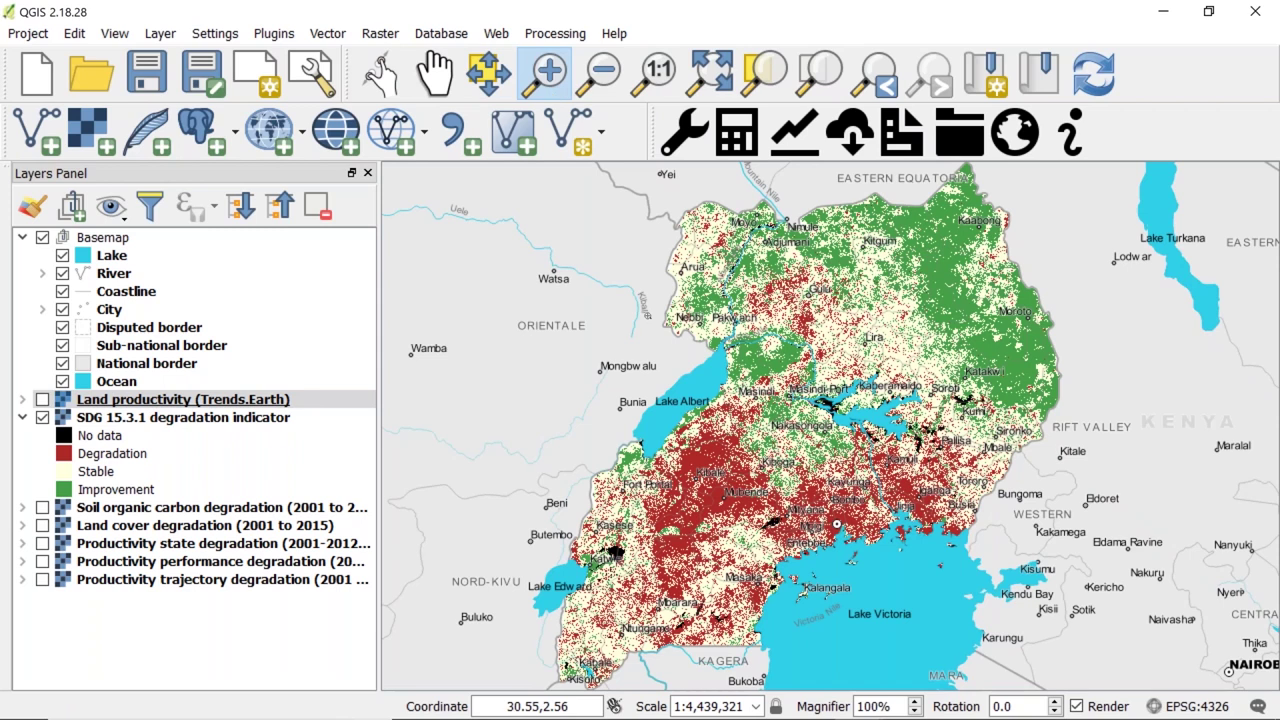
pyautogui.moveTo(694, 468); pyautogui.dragTo(818, 558)
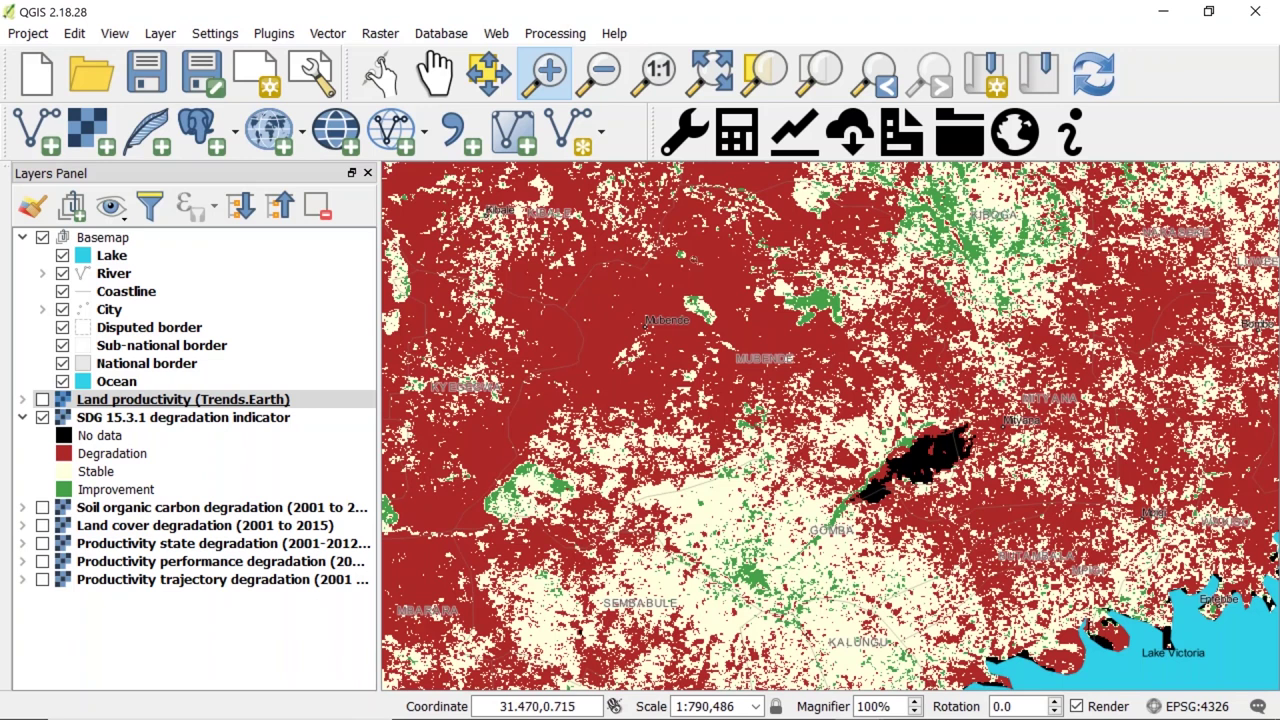
pyautogui.moveTo(634, 246); pyautogui.dragTo(918, 455)
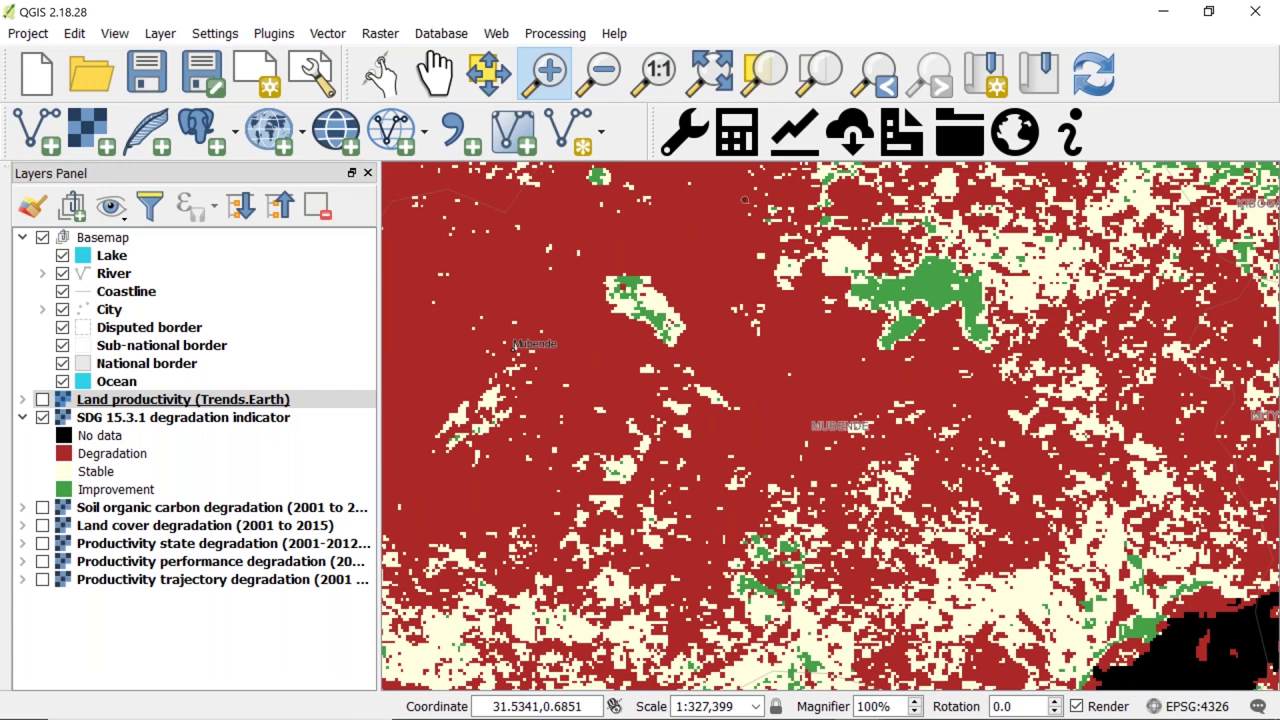
pyautogui.click(785, 135)
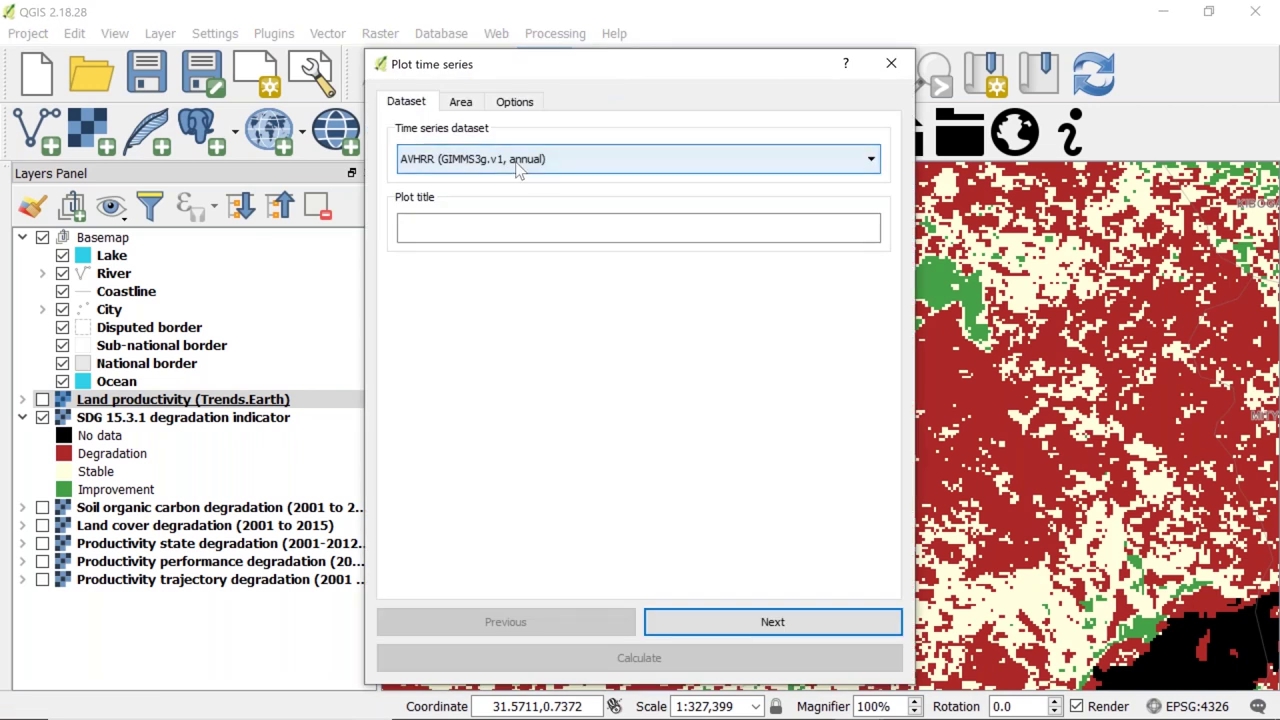
pyautogui.click(517, 168)
pyautogui.click(523, 192)
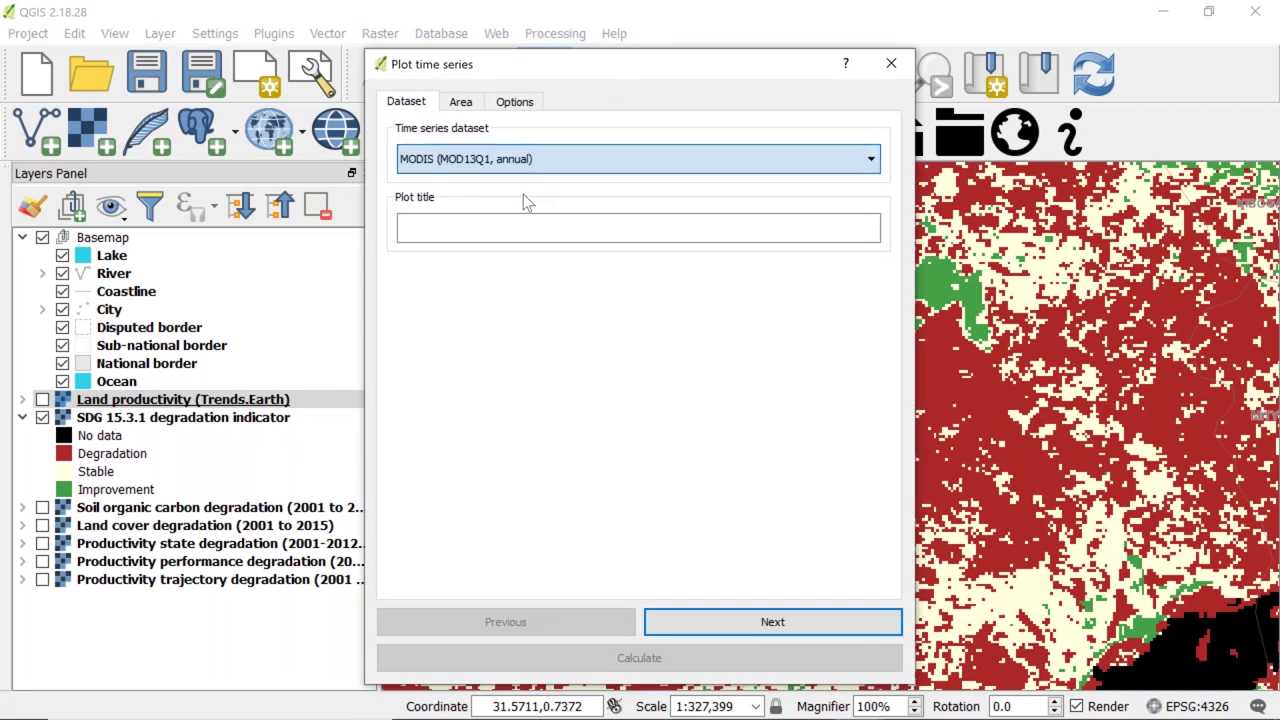
pyautogui.click(523, 230)
pyautogui.write('MOD')
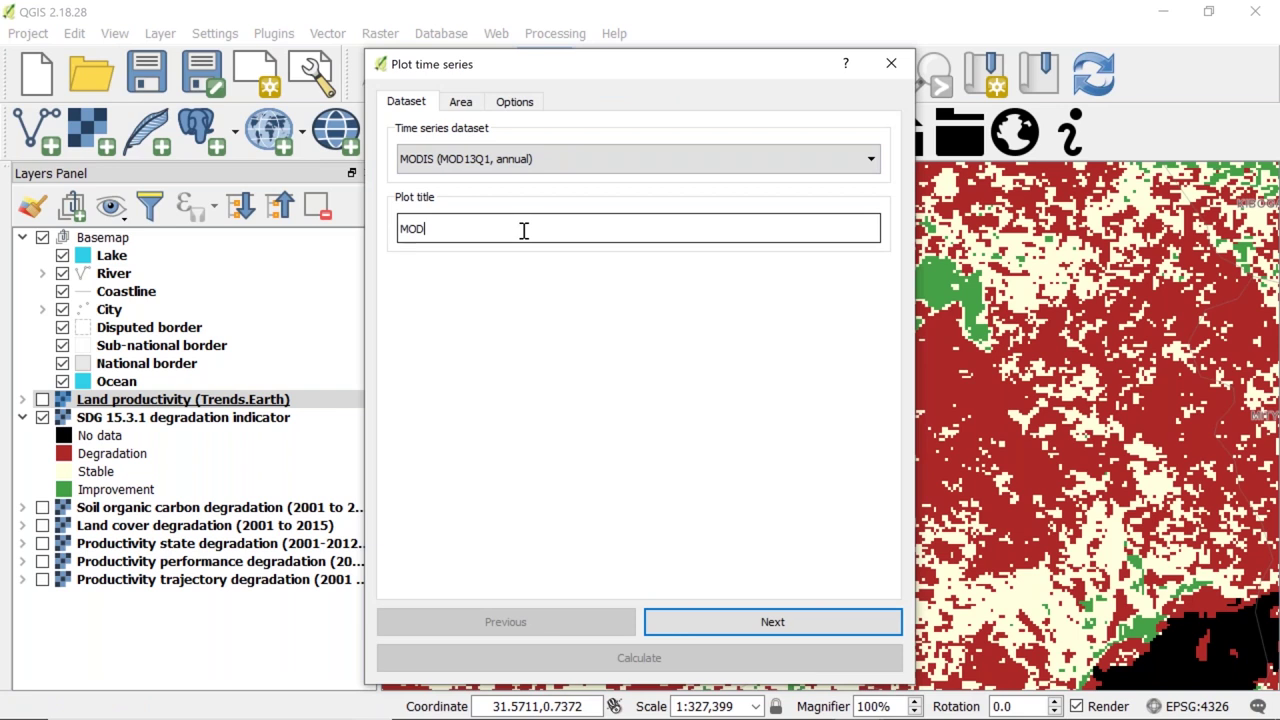
pyautogui.write('IS_Uganda_Degr')
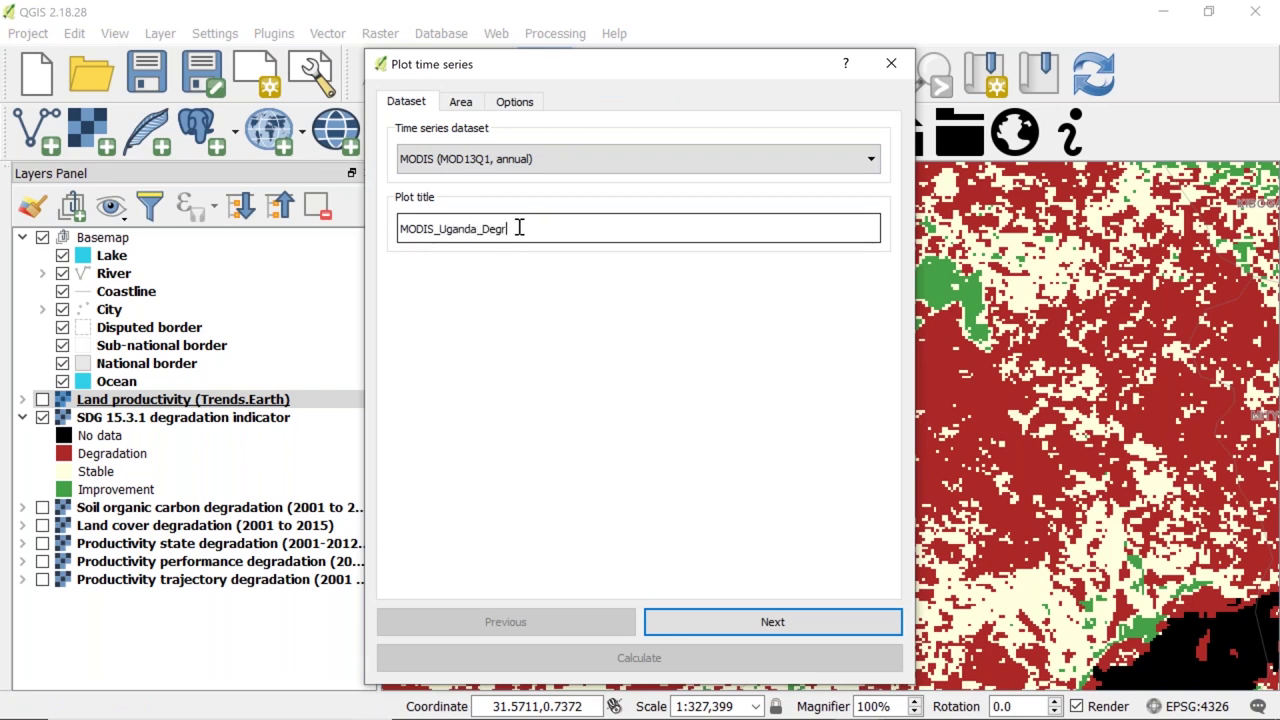
pyautogui.write('adation')
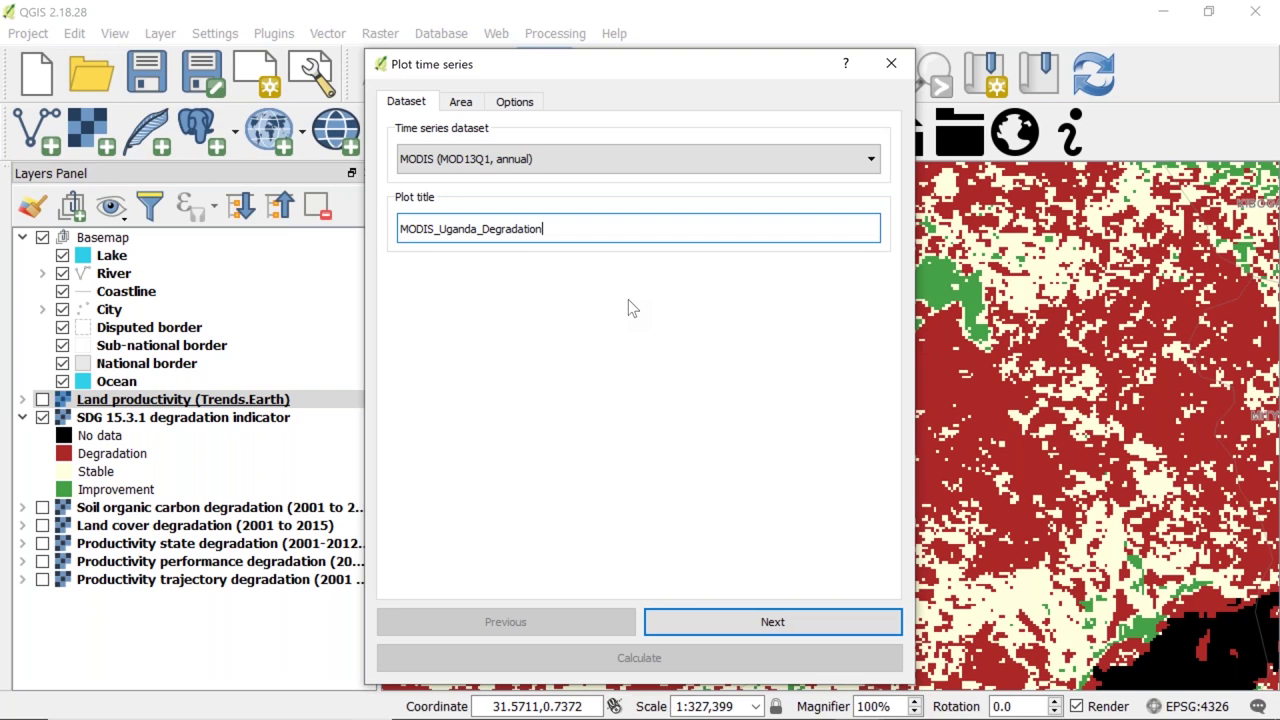
# Set the plot's area to a map point in the degraded zone east of Mubende, at about x 31.55, y 0.58.
pyautogui.click(774, 623)
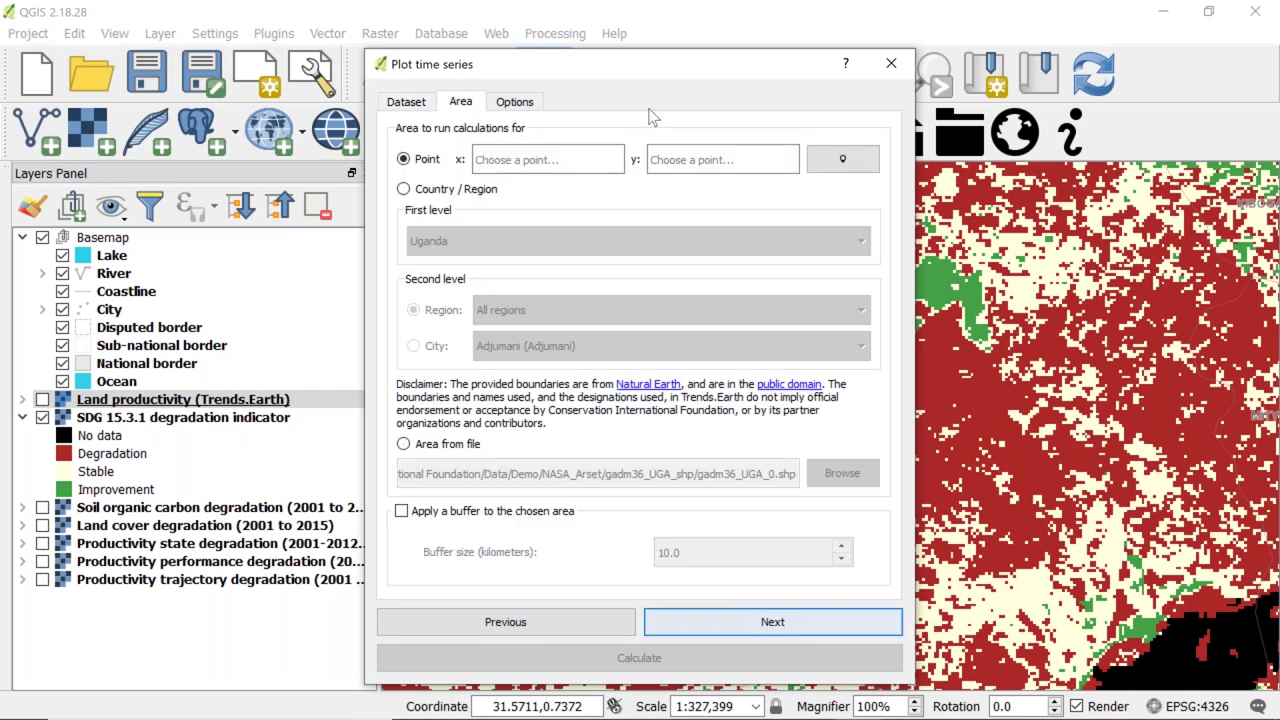
pyautogui.click(847, 168)
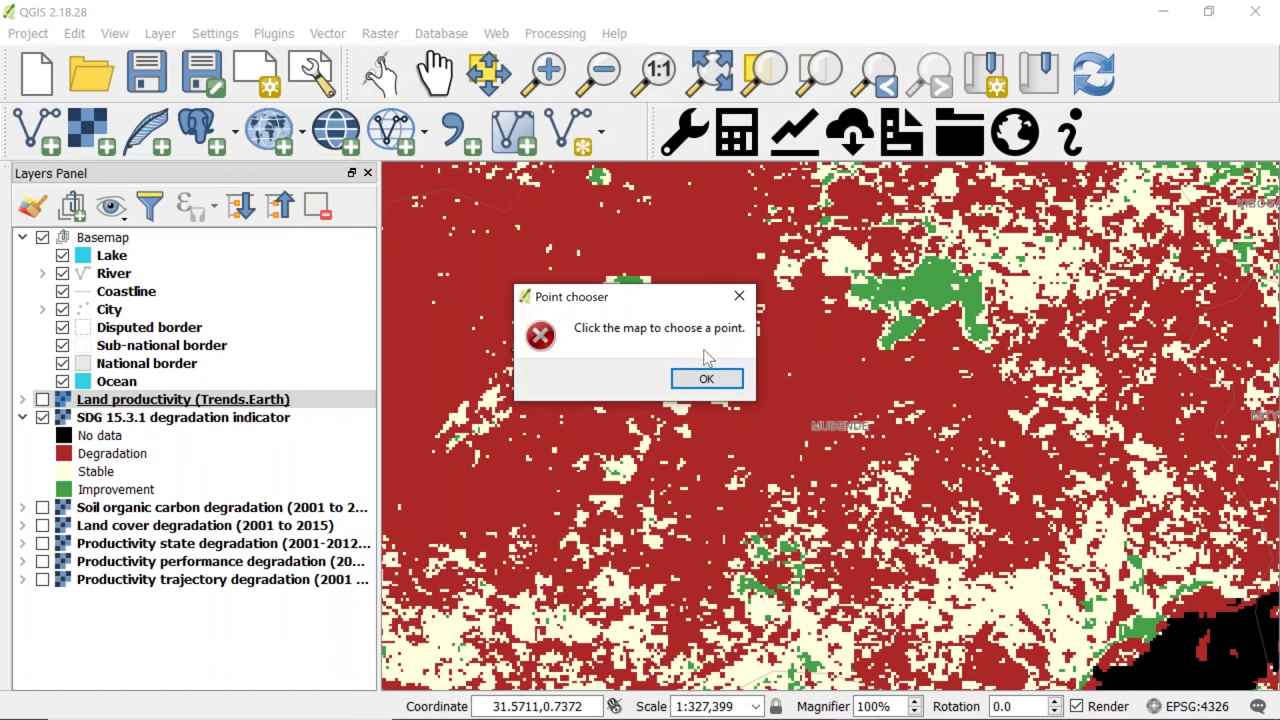
pyautogui.click(707, 379)
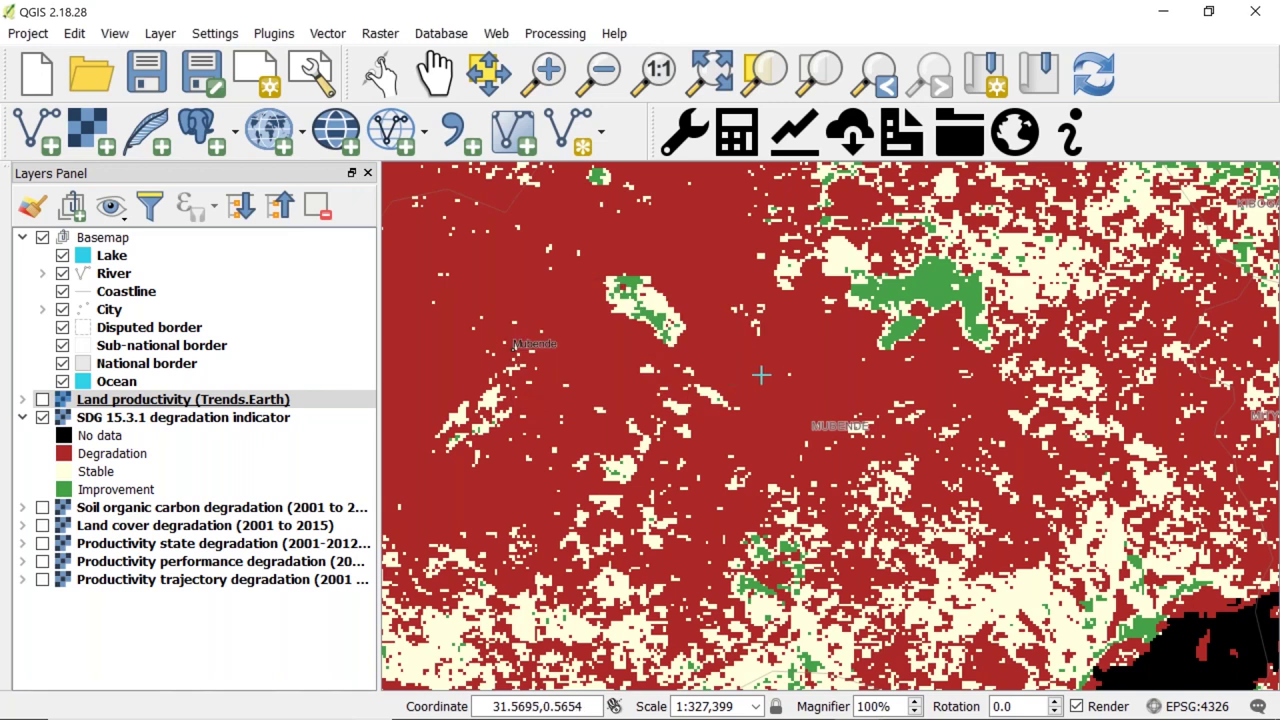
pyautogui.click(740, 361)
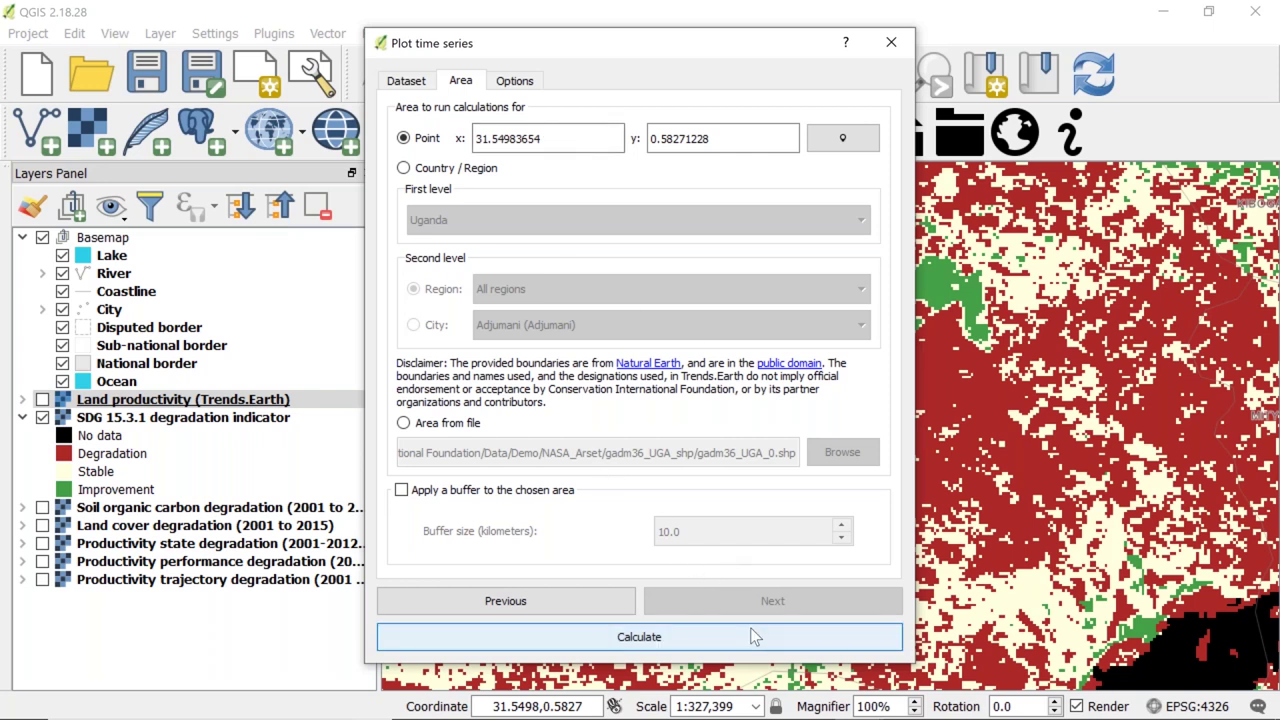
# Name the time series task Uganda_MODIS_NDVI_Degradation and run the calculation.
pyautogui.click(514, 80)
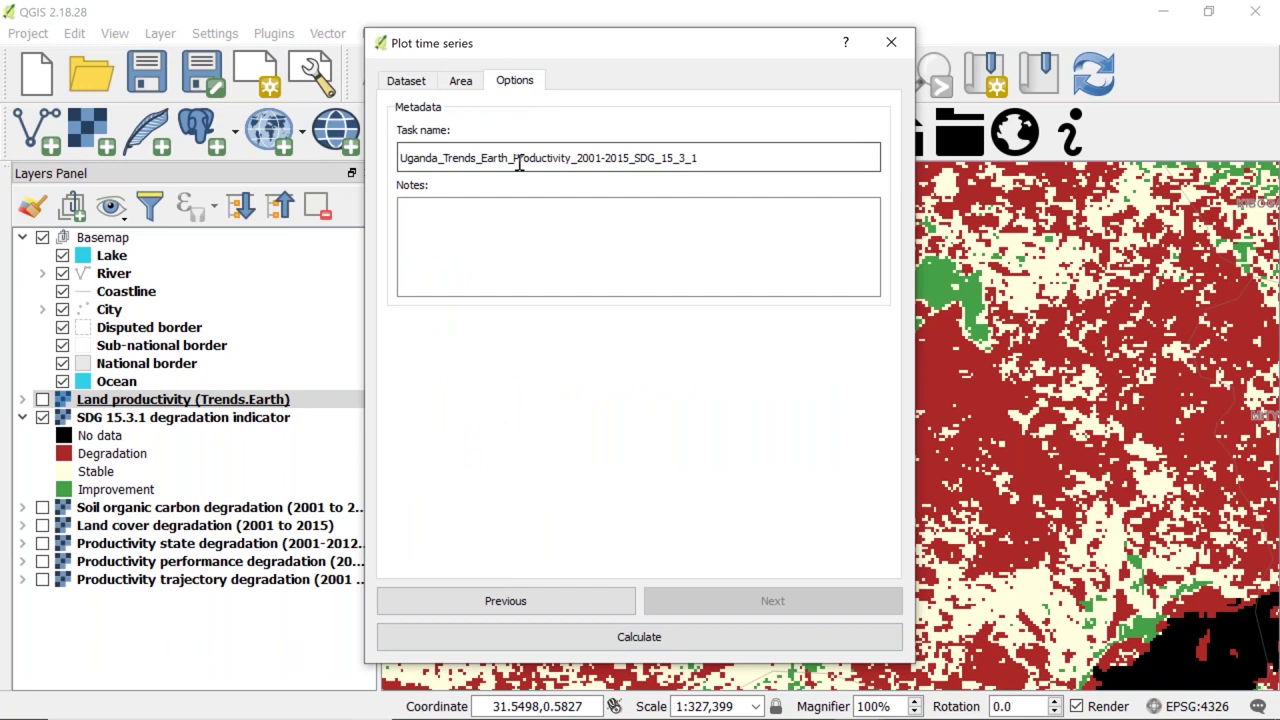
pyautogui.moveTo(712, 168); pyautogui.dragTo(445, 162)
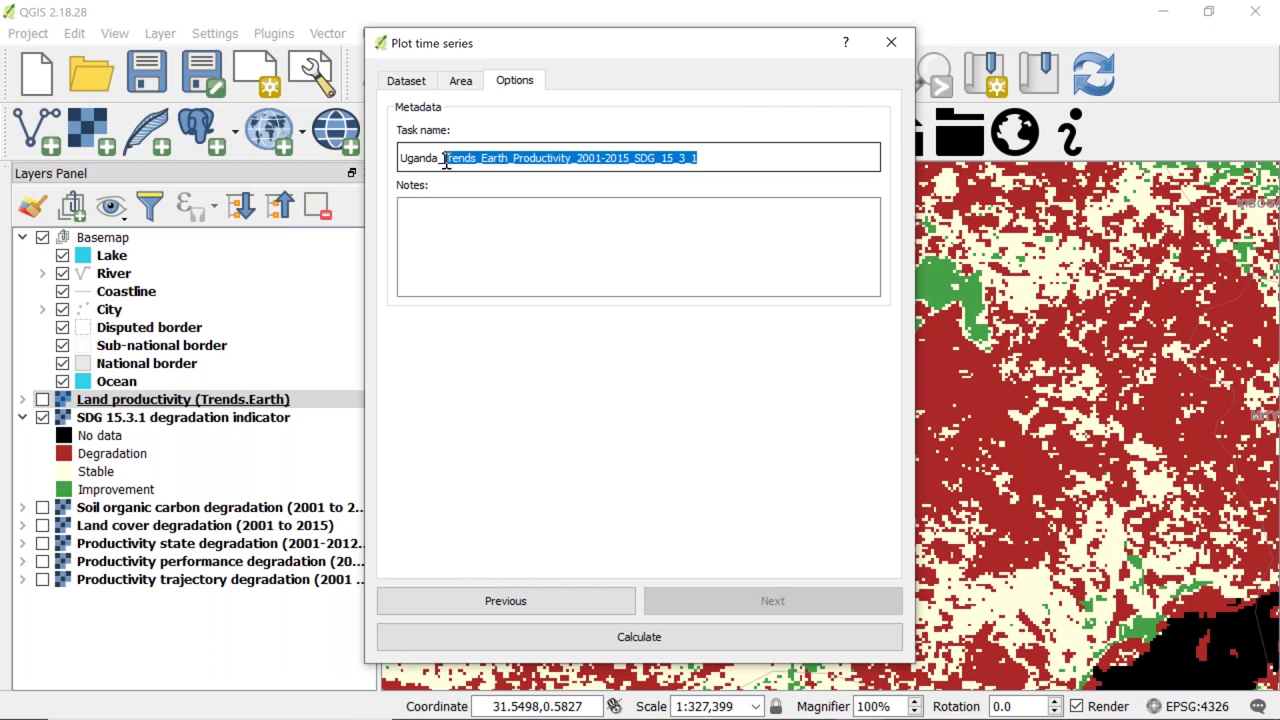
pyautogui.write('MODIS_2')
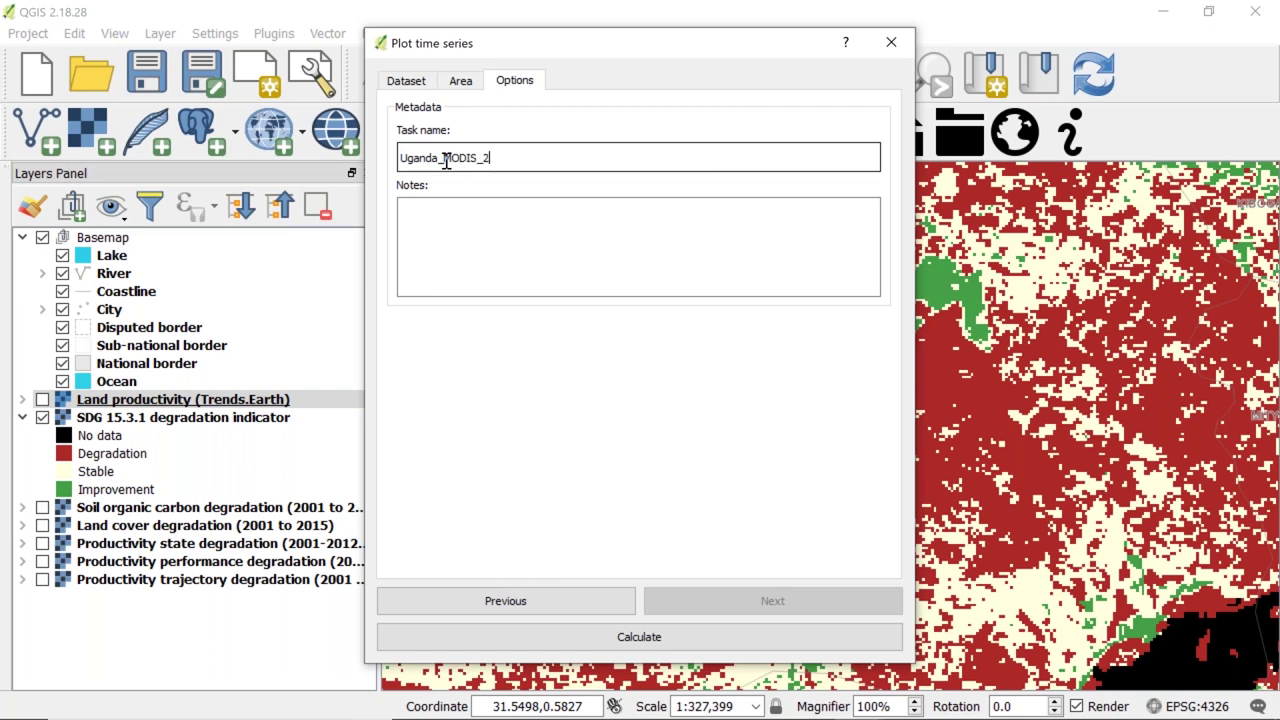
pyautogui.press('BackSpace')
pyautogui.write('NDVI_Degradation')
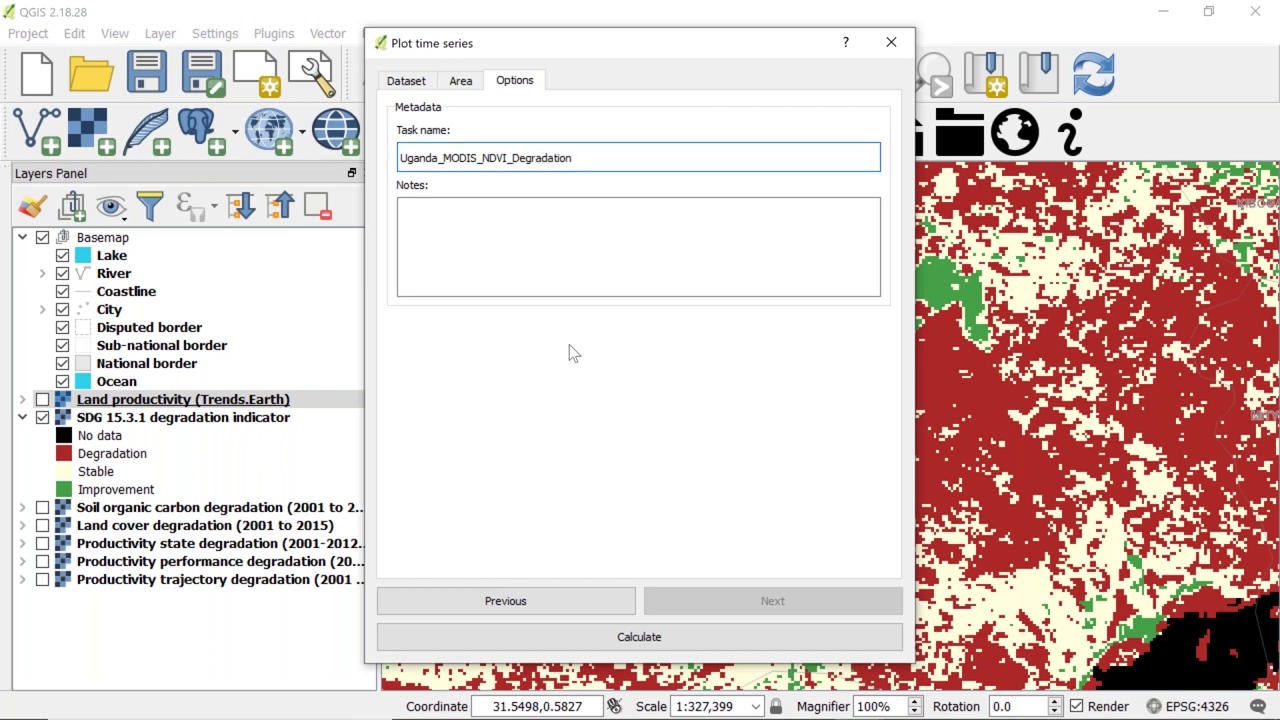
pyautogui.click(692, 640)
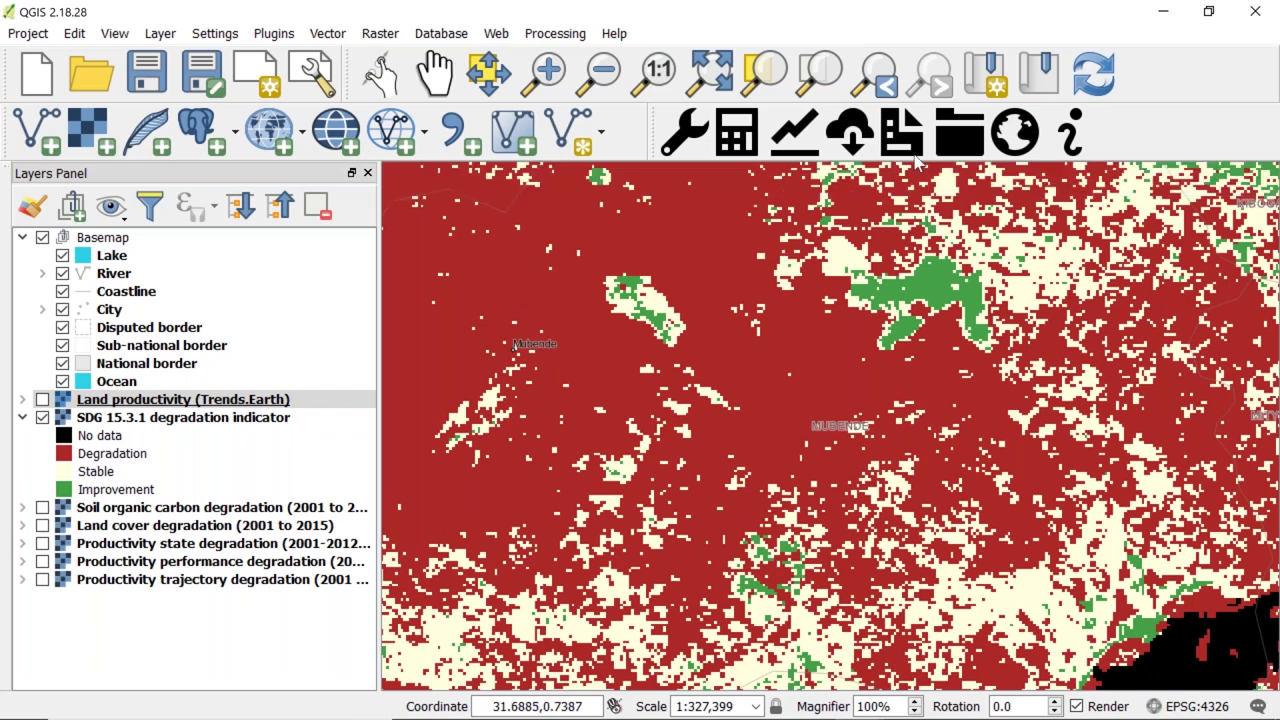
# Refresh the Earth Engine job list and download the Uganda_MODIS_NDVI_Degradation results.
pyautogui.click(851, 131)
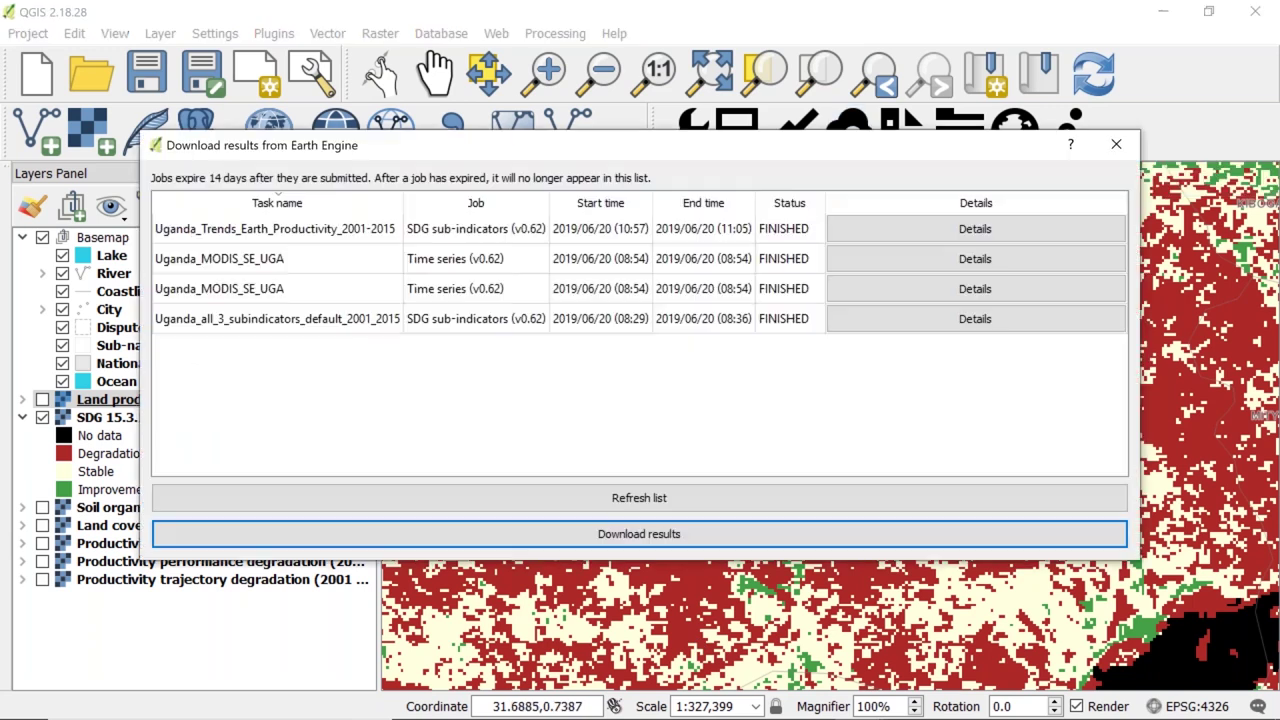
pyautogui.click(575, 512)
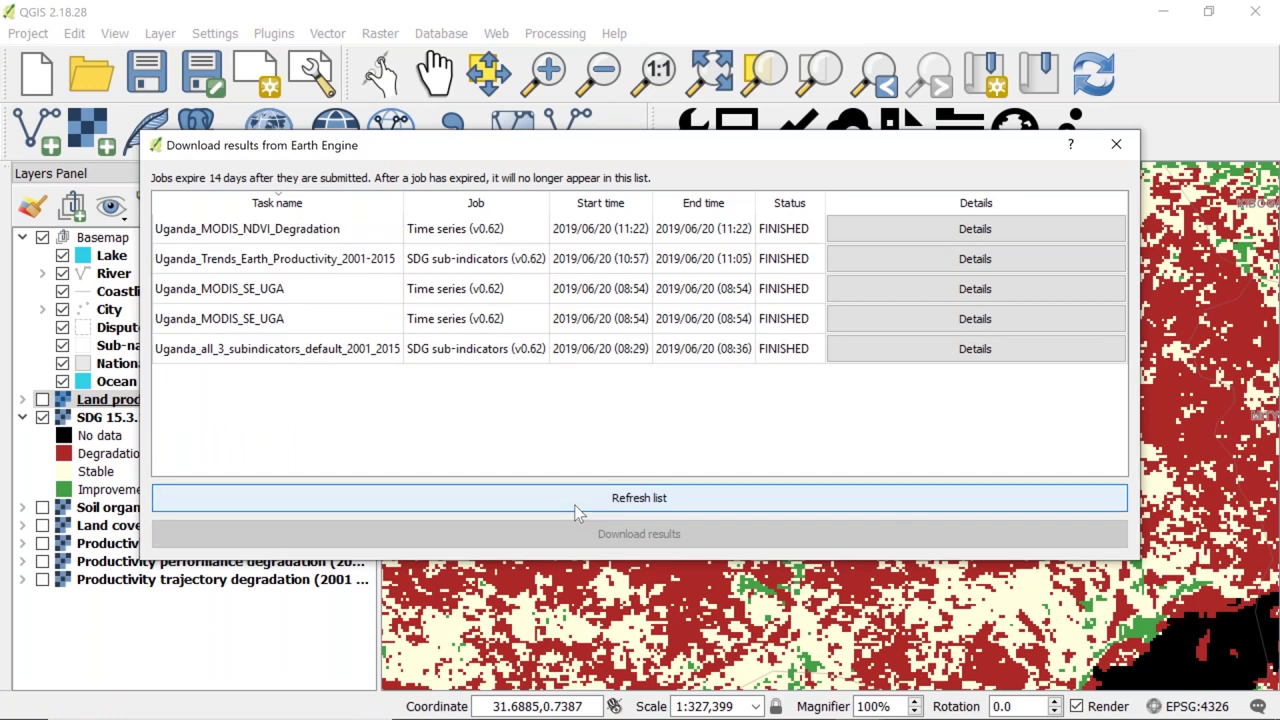
pyautogui.click(270, 232)
pyautogui.click(628, 536)
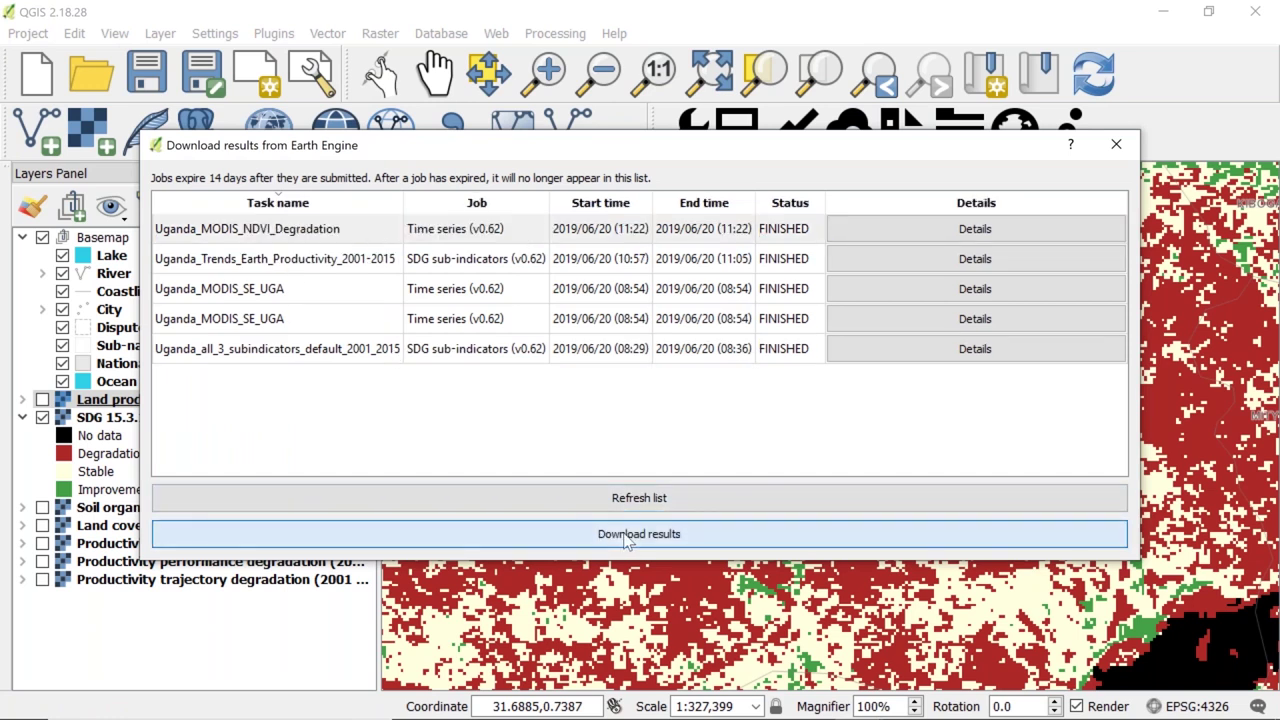
# Reposition and enlarge the NDVI time series plot to examine its linear trend, and close it.
pyautogui.moveTo(424, 190); pyautogui.dragTo(274, 128)
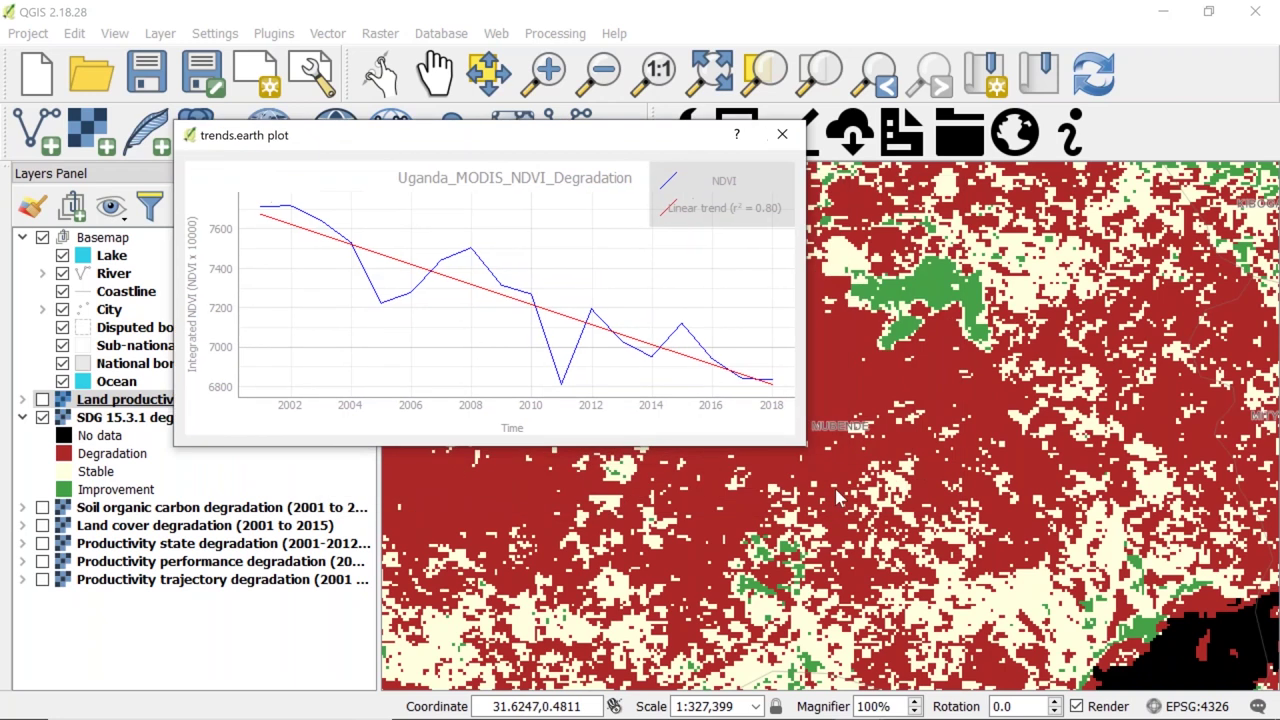
pyautogui.moveTo(803, 443); pyautogui.dragTo(971, 515)
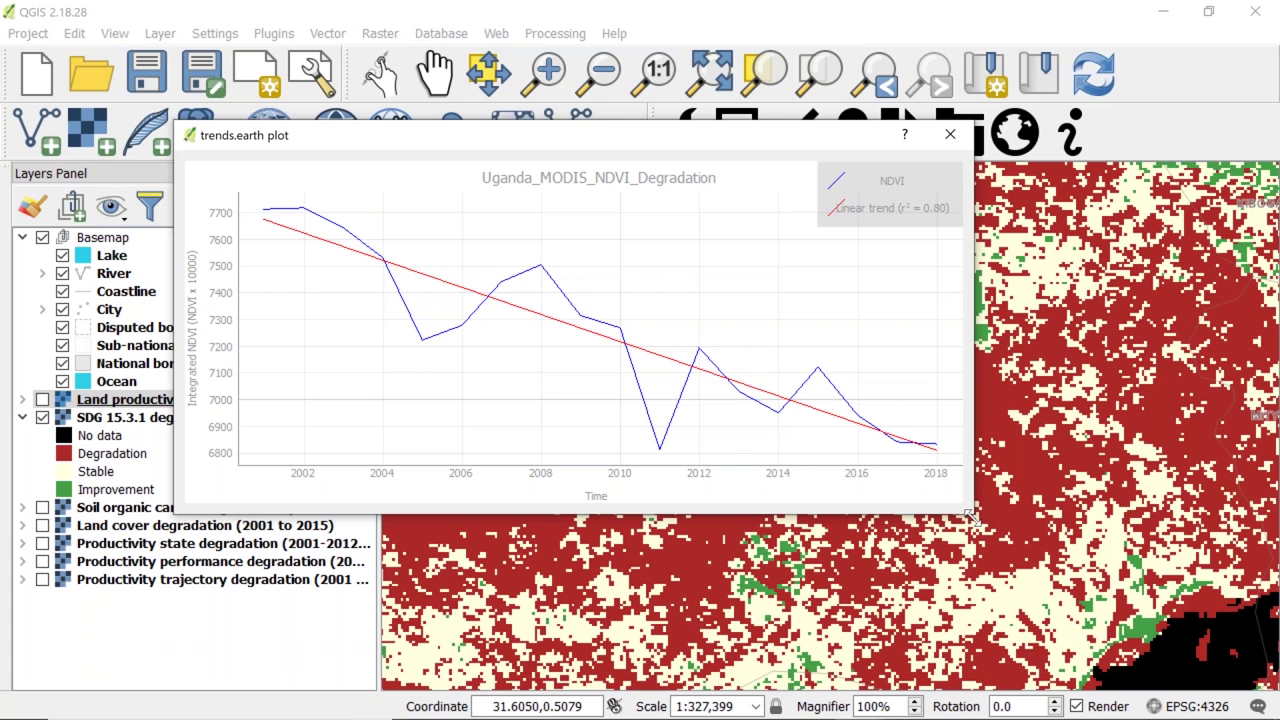
pyautogui.click(950, 137)
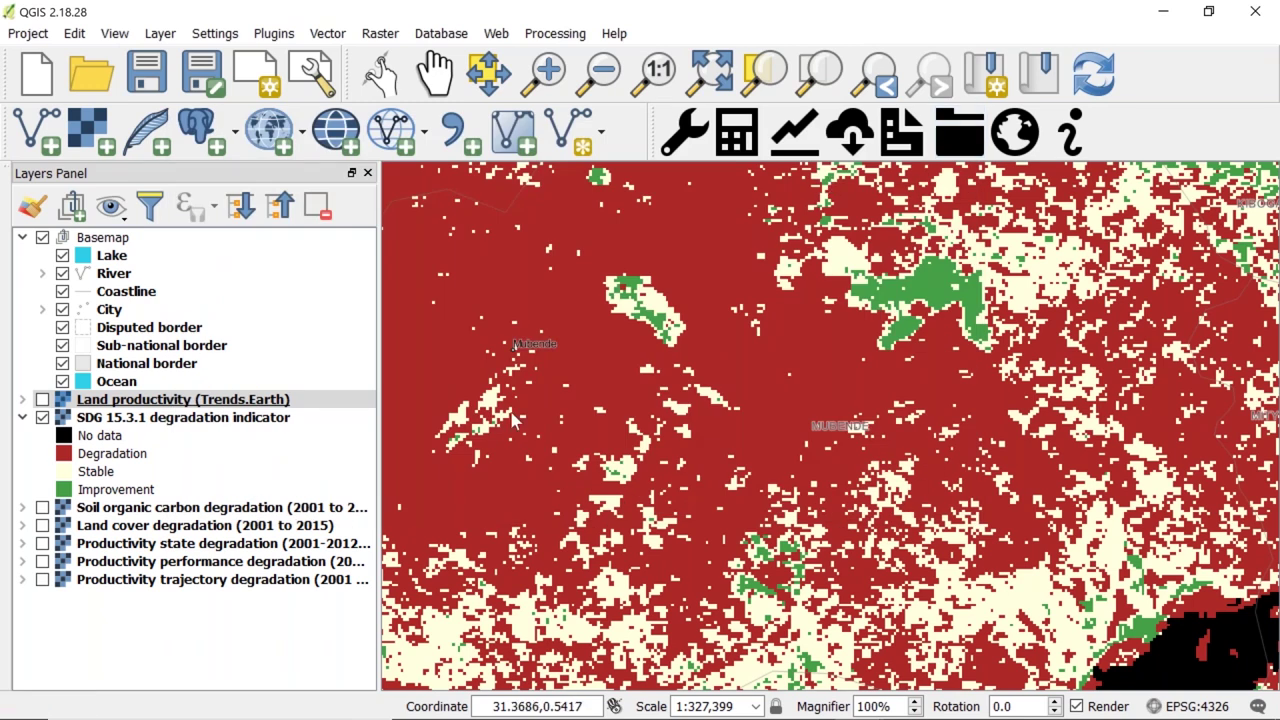
# Zoom the map to the full extent of the SDG 15.3.1 degradation indicator layer.
pyautogui.rightClick(236, 423)
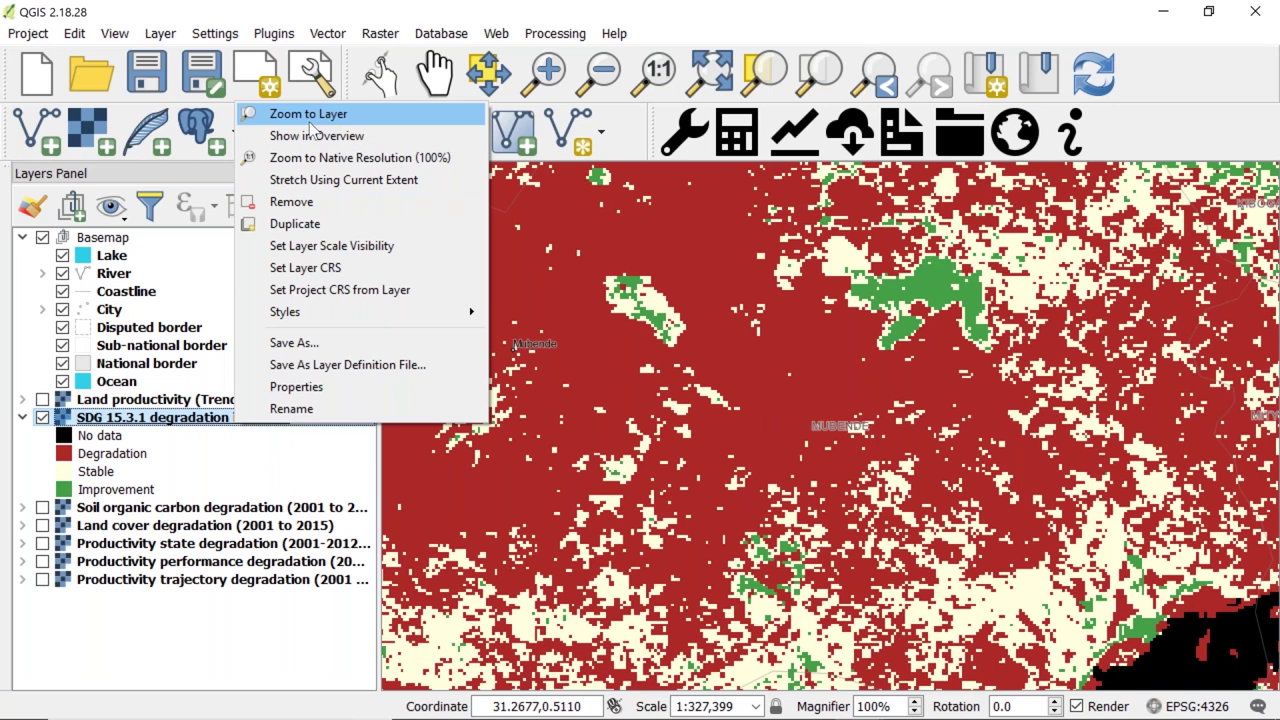
pyautogui.click(311, 118)
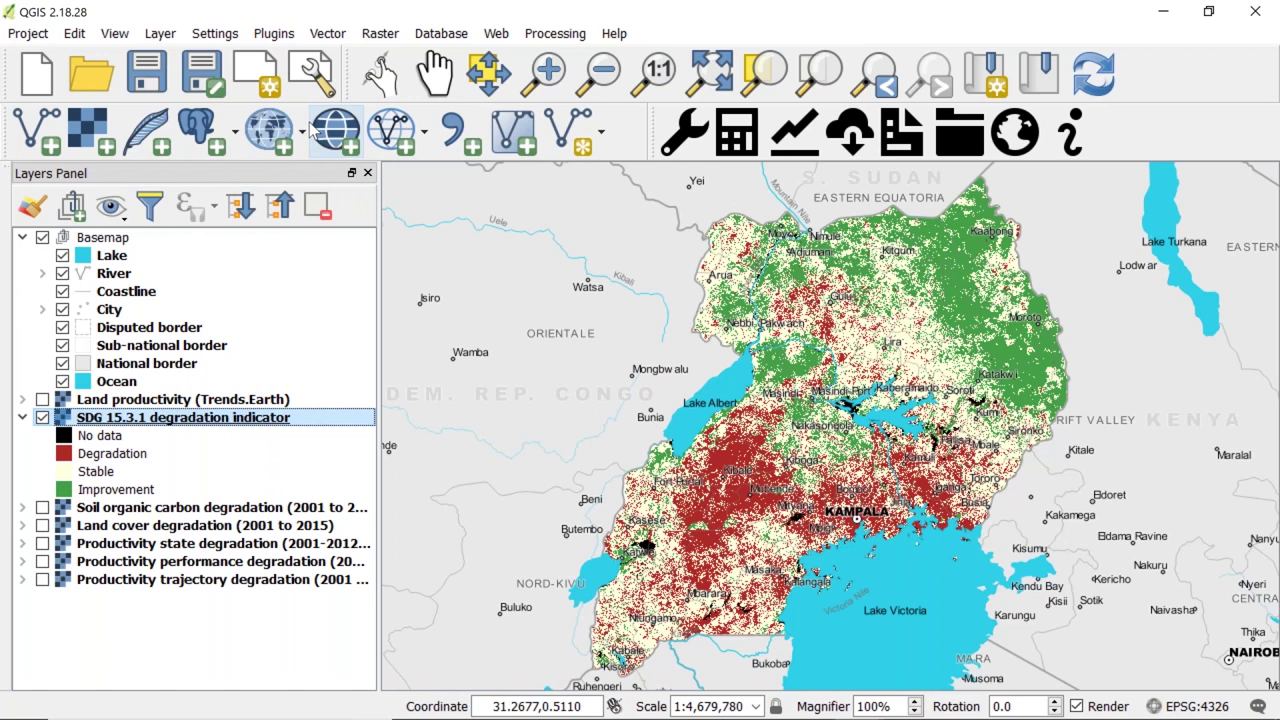
# Open the Excel workbook Uganda_TE_Productivity_2001_2015_SDG_15_3_1_indicator from the NASA_Arset folder, accepting recovery of its content.
pyautogui.moveTo(565, 712)
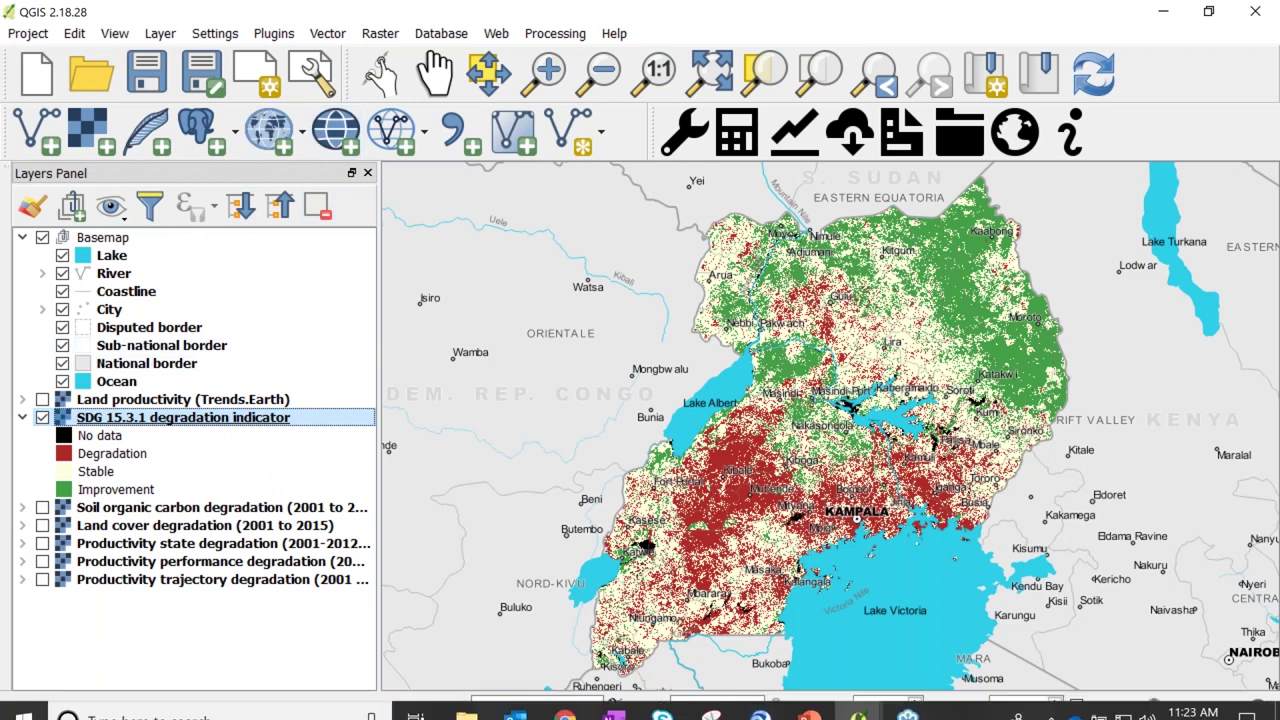
pyautogui.click(470, 702)
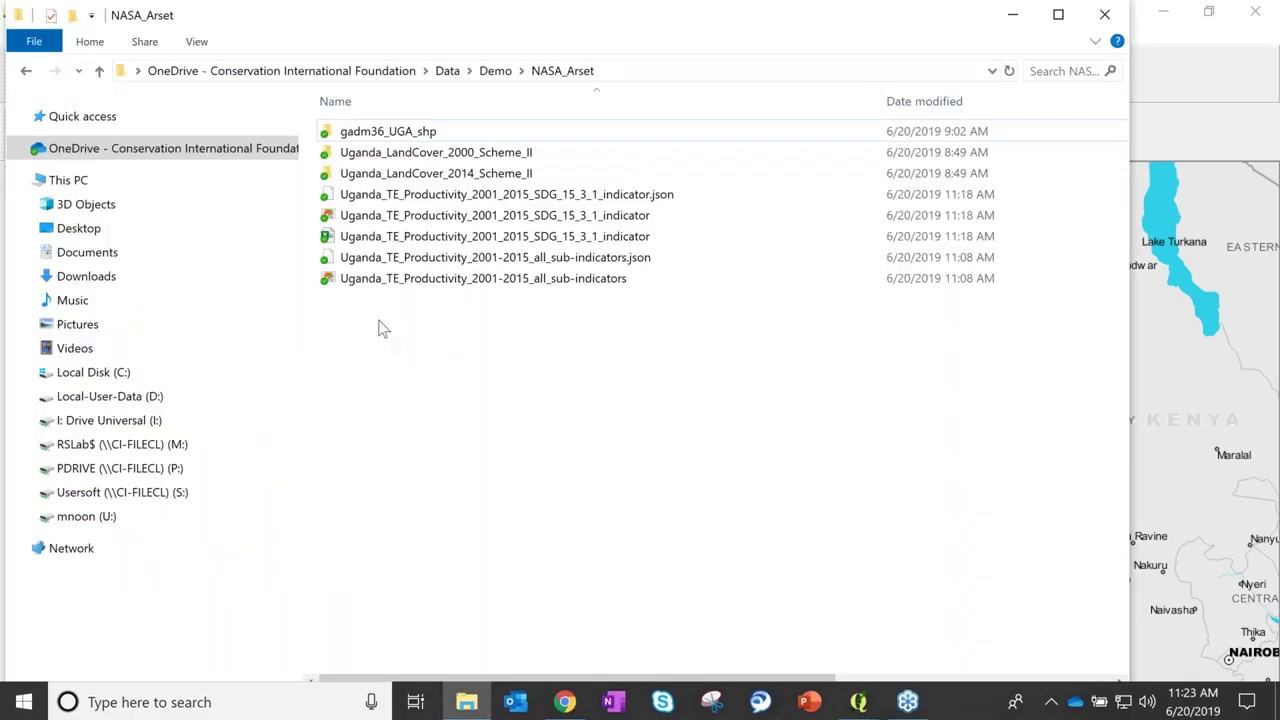
pyautogui.click(345, 245)
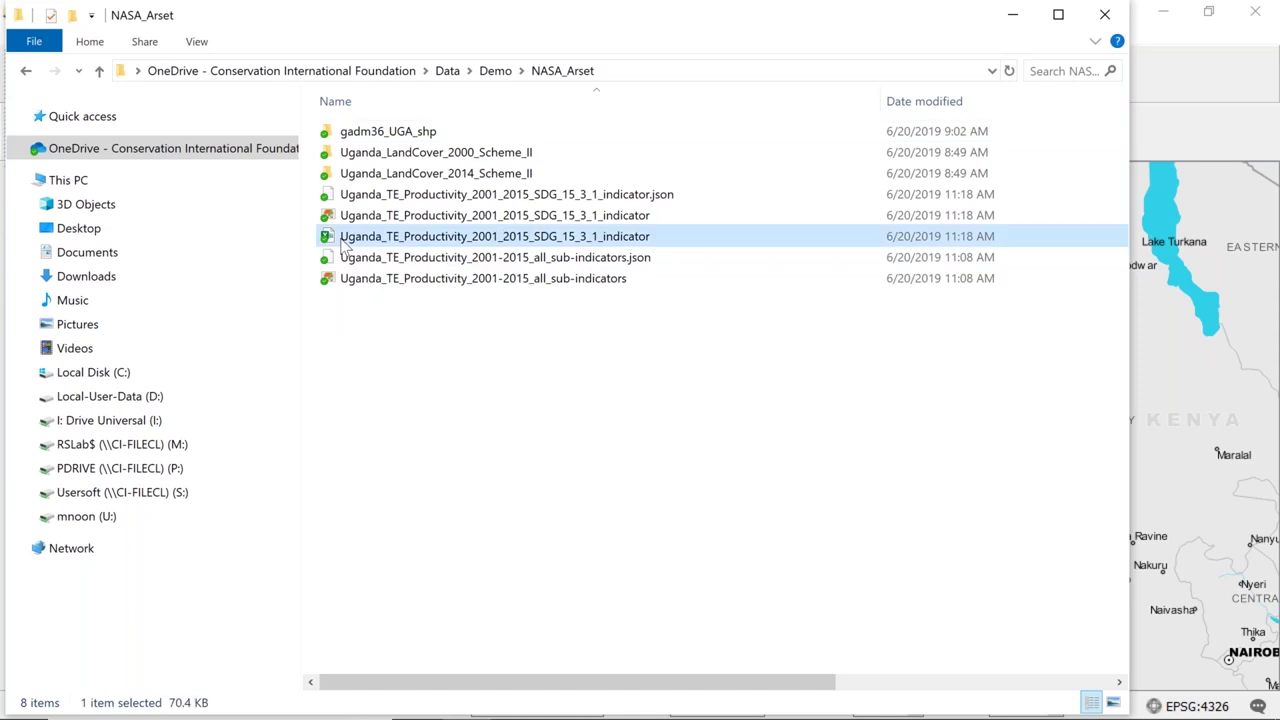
pyautogui.doubleClick(345, 245)
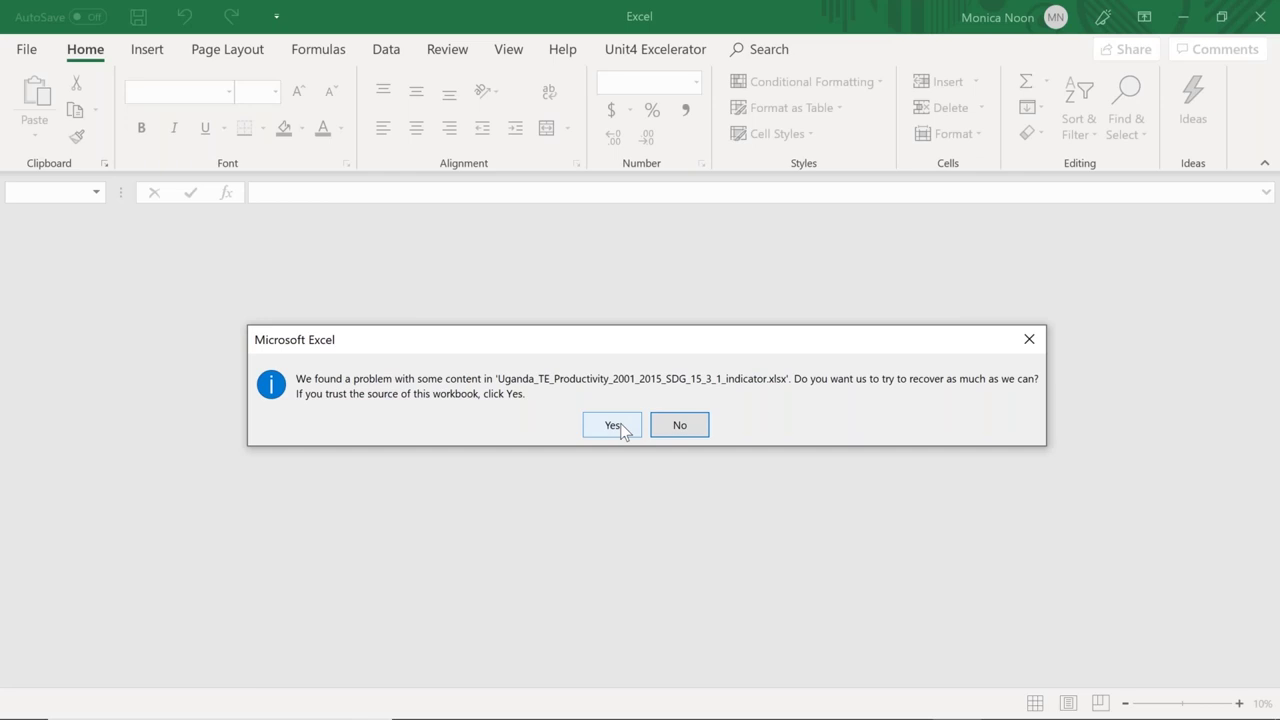
pyautogui.click(613, 425)
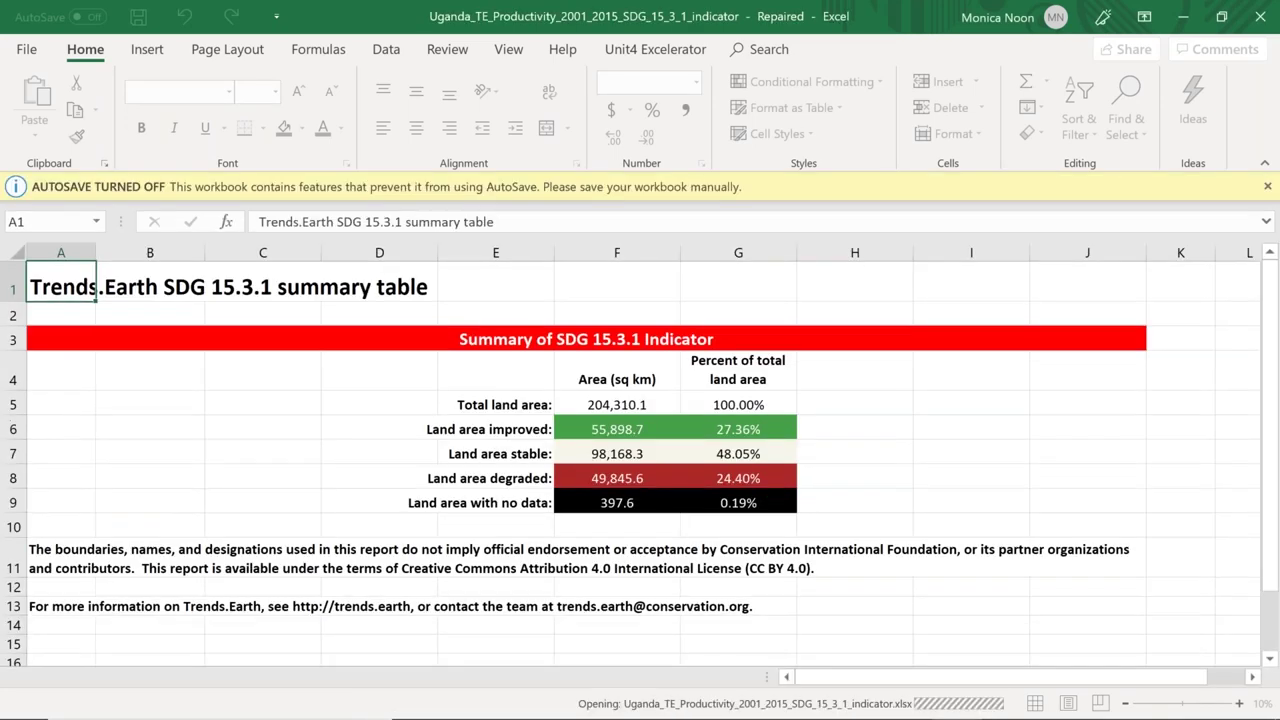
pyautogui.press('Return')
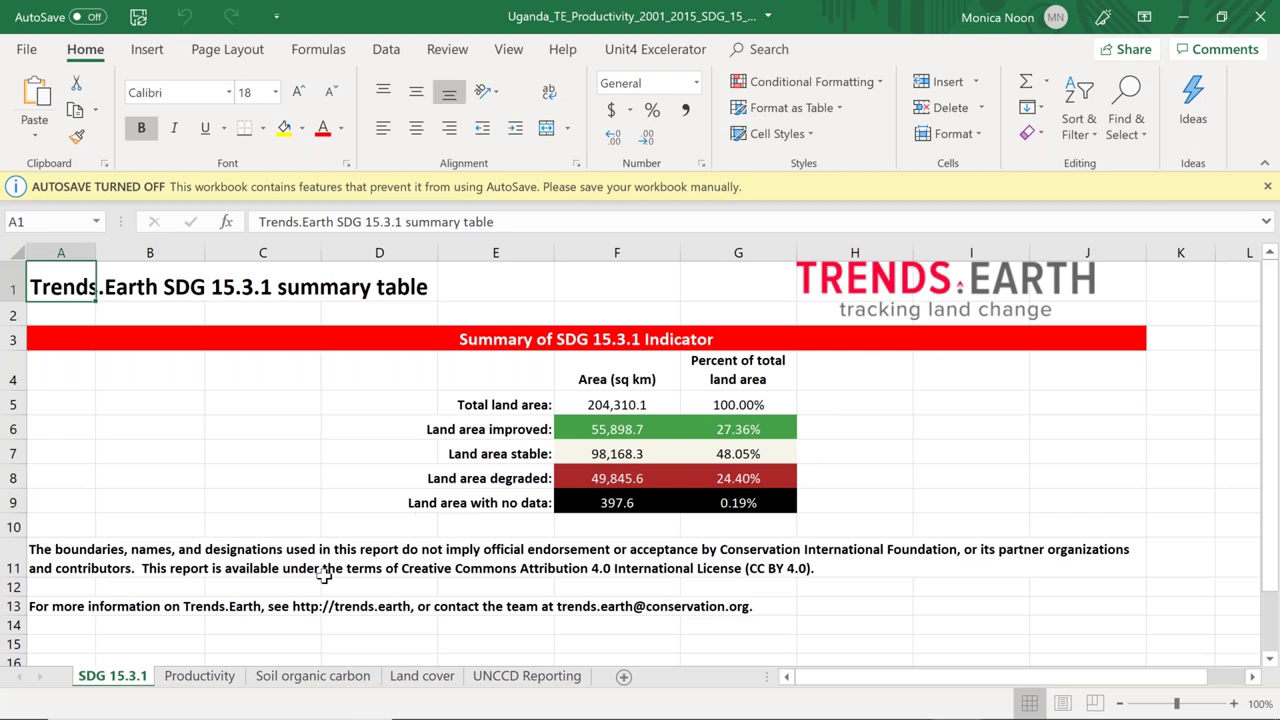
# Review the Productivity sheet's summary and its land cover transition tables through the declining productivity section.
pyautogui.click(200, 676)
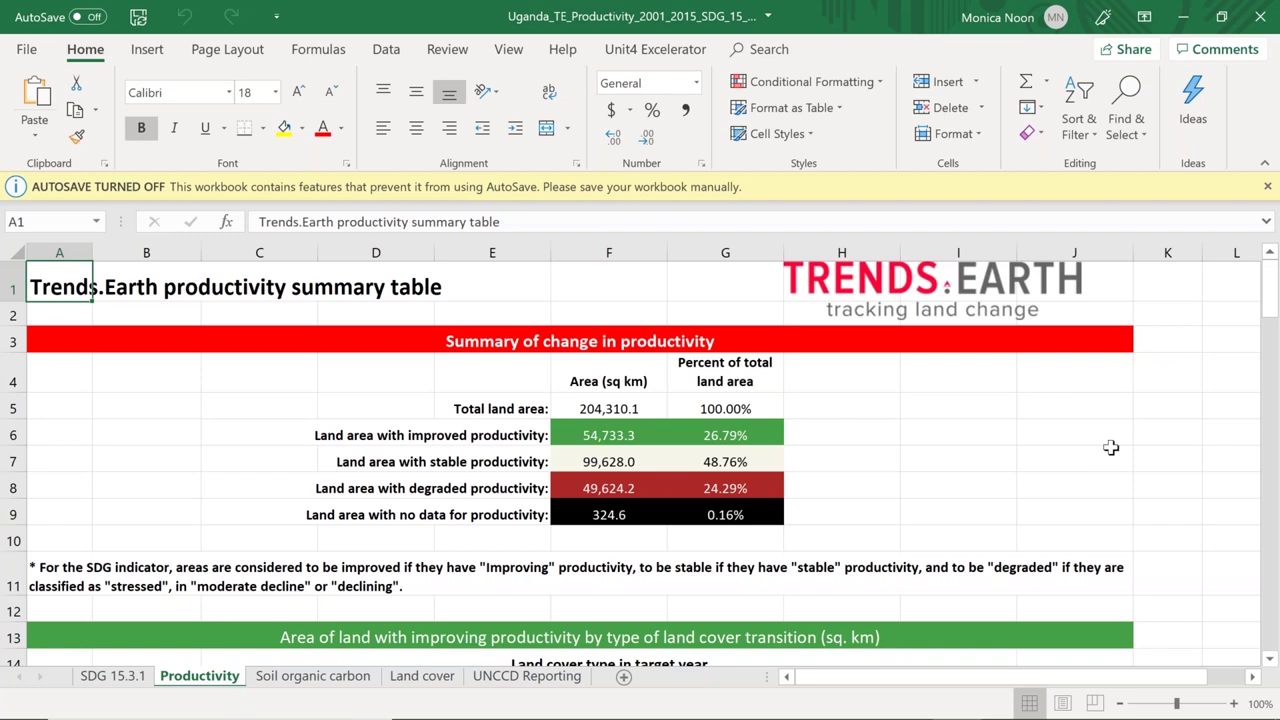
pyautogui.moveTo(1268, 330); pyautogui.dragTo(1277, 478)
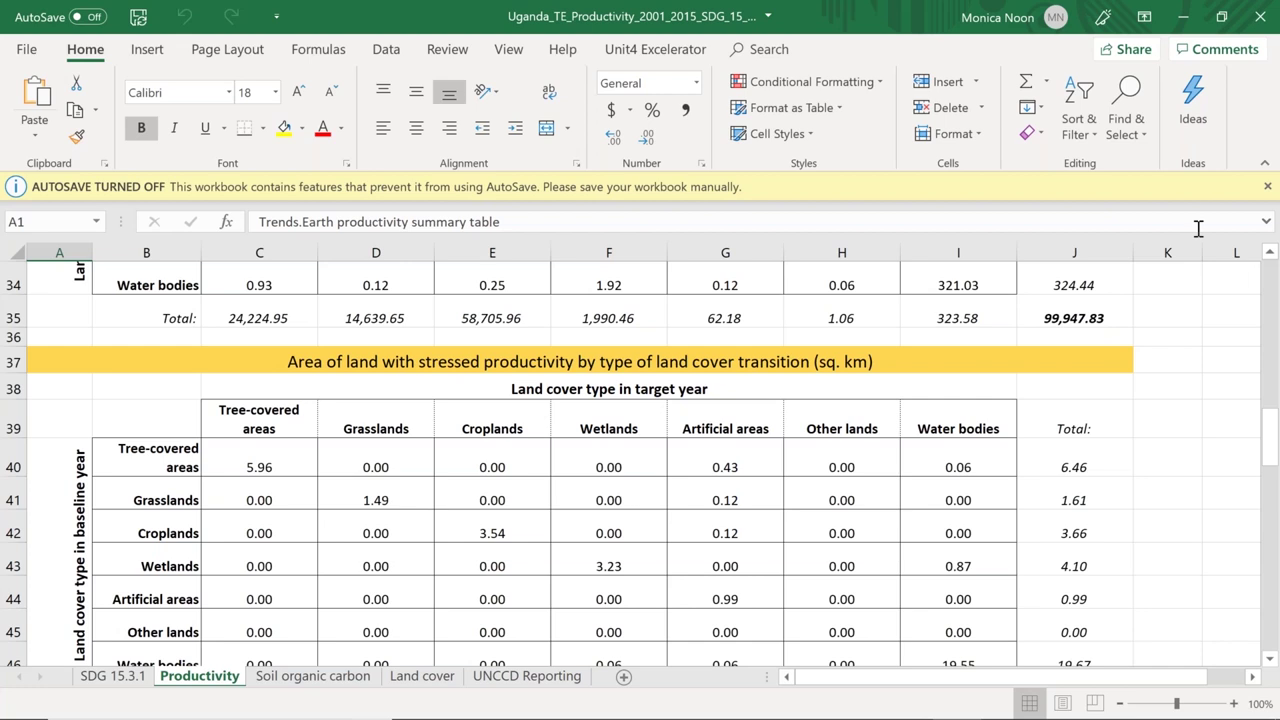
pyautogui.moveTo(1272, 447); pyautogui.dragTo(1275, 548)
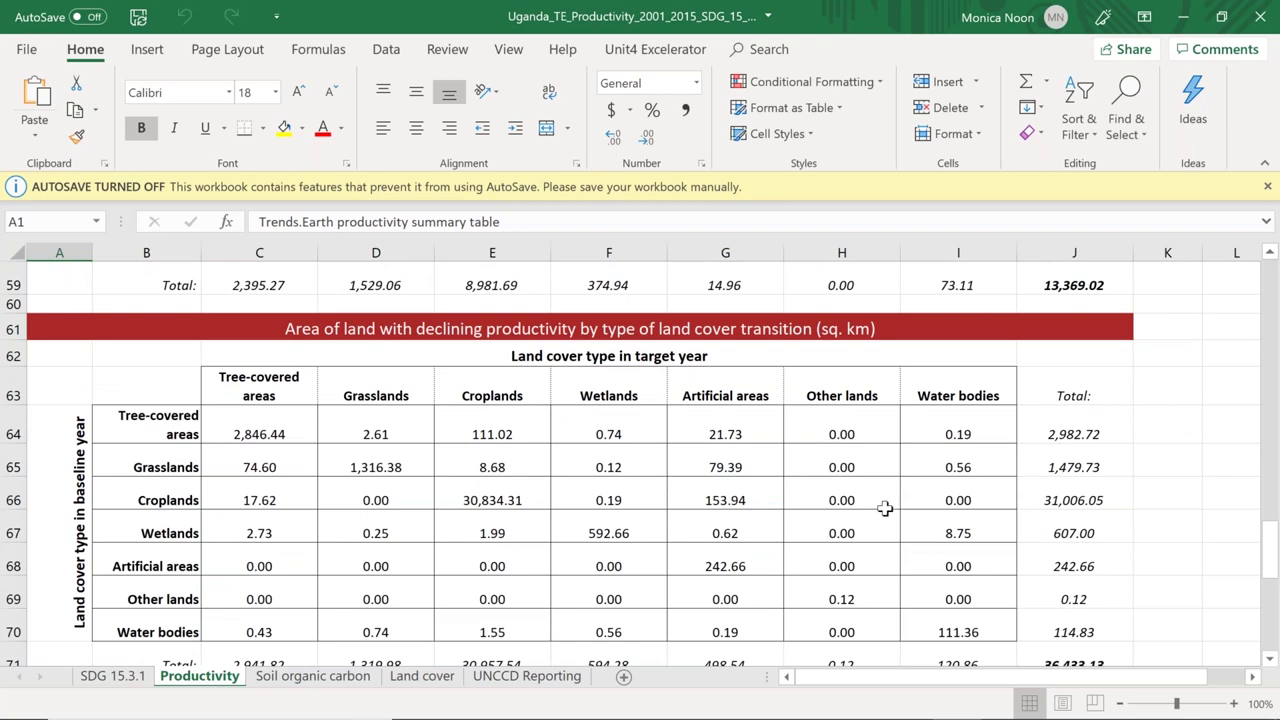
# Review the summaries and land cover transition tables on the Soil organic carbon and Land cover sheets.
pyautogui.click(335, 688)
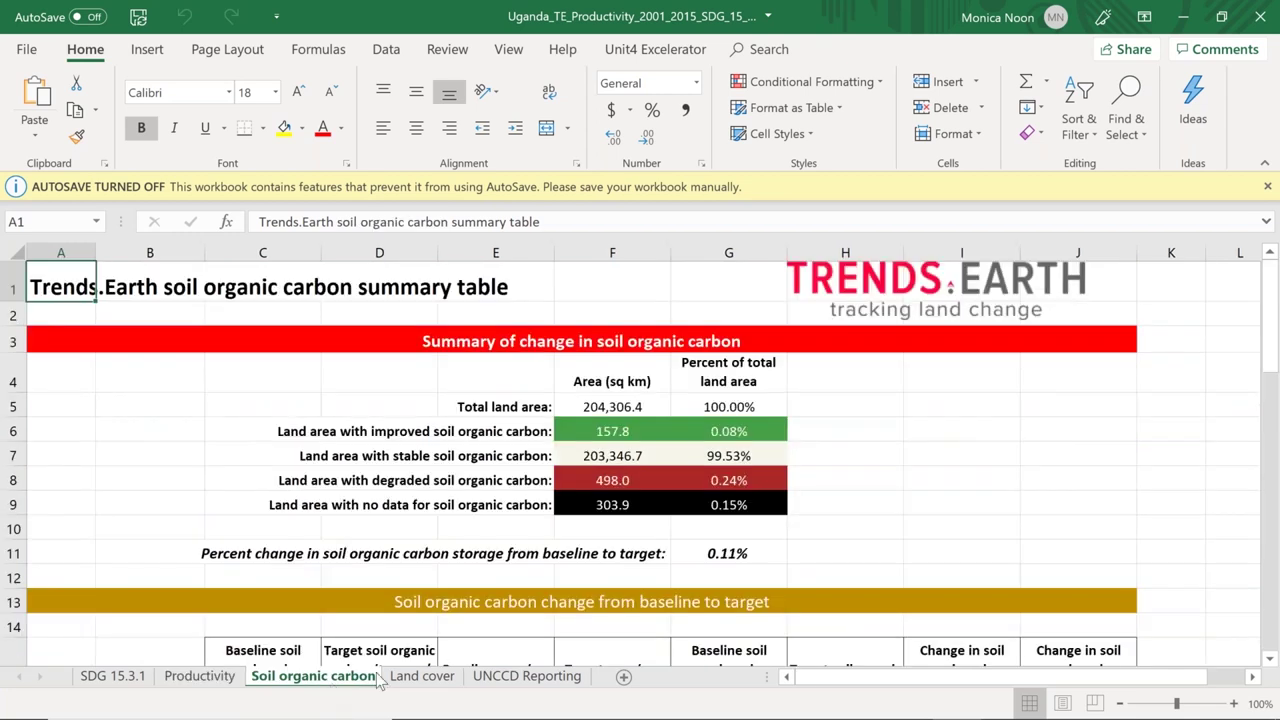
pyautogui.moveTo(1275, 360); pyautogui.dragTo(1274, 576)
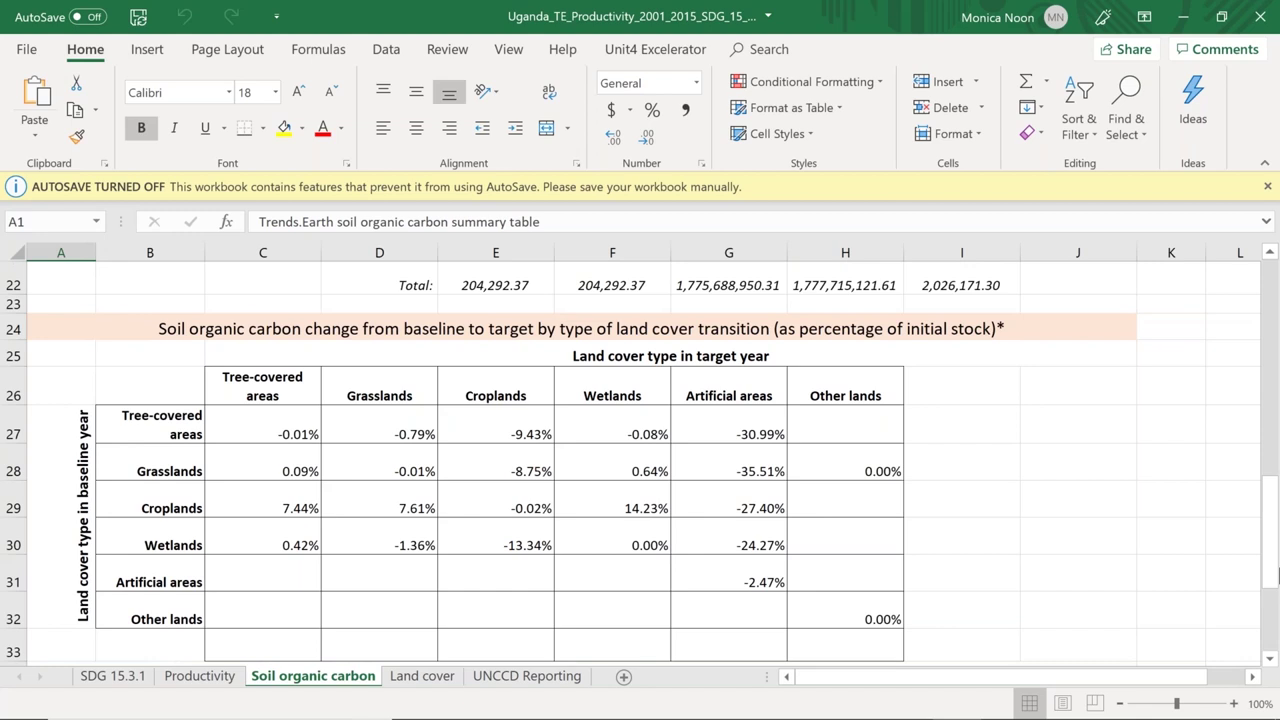
pyautogui.click(438, 680)
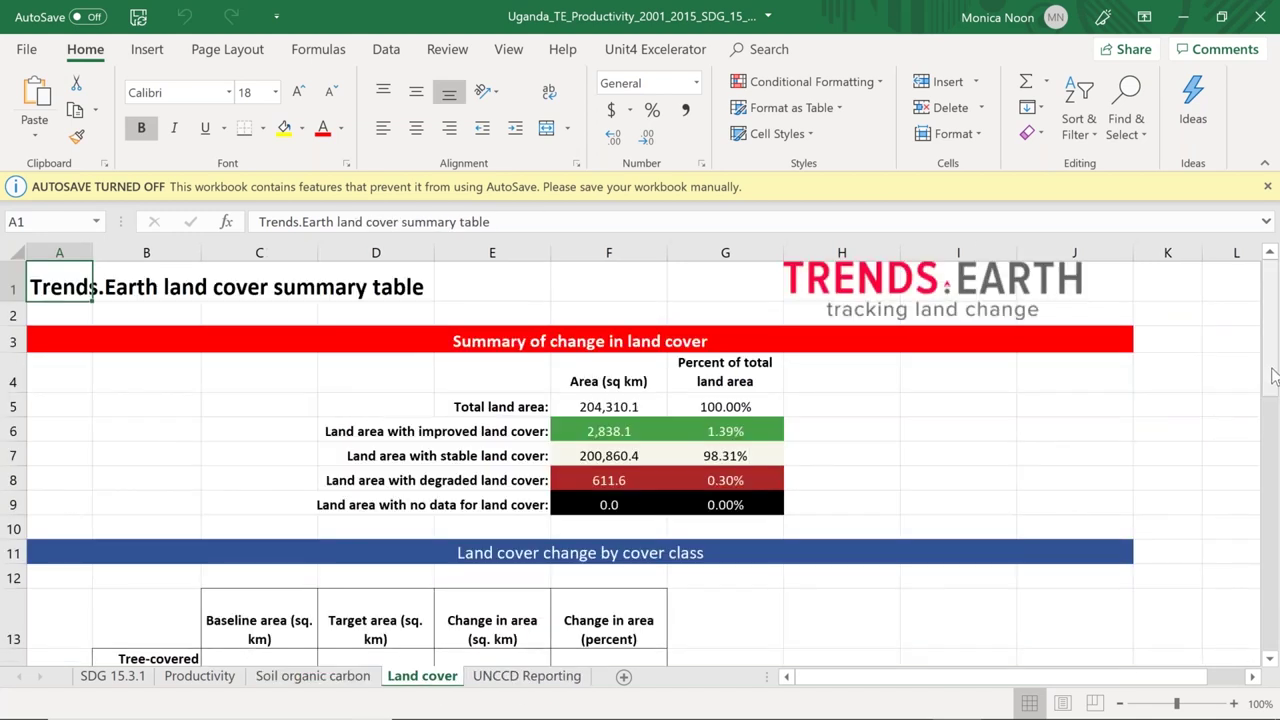
pyautogui.moveTo(1273, 375); pyautogui.dragTo(1273, 592)
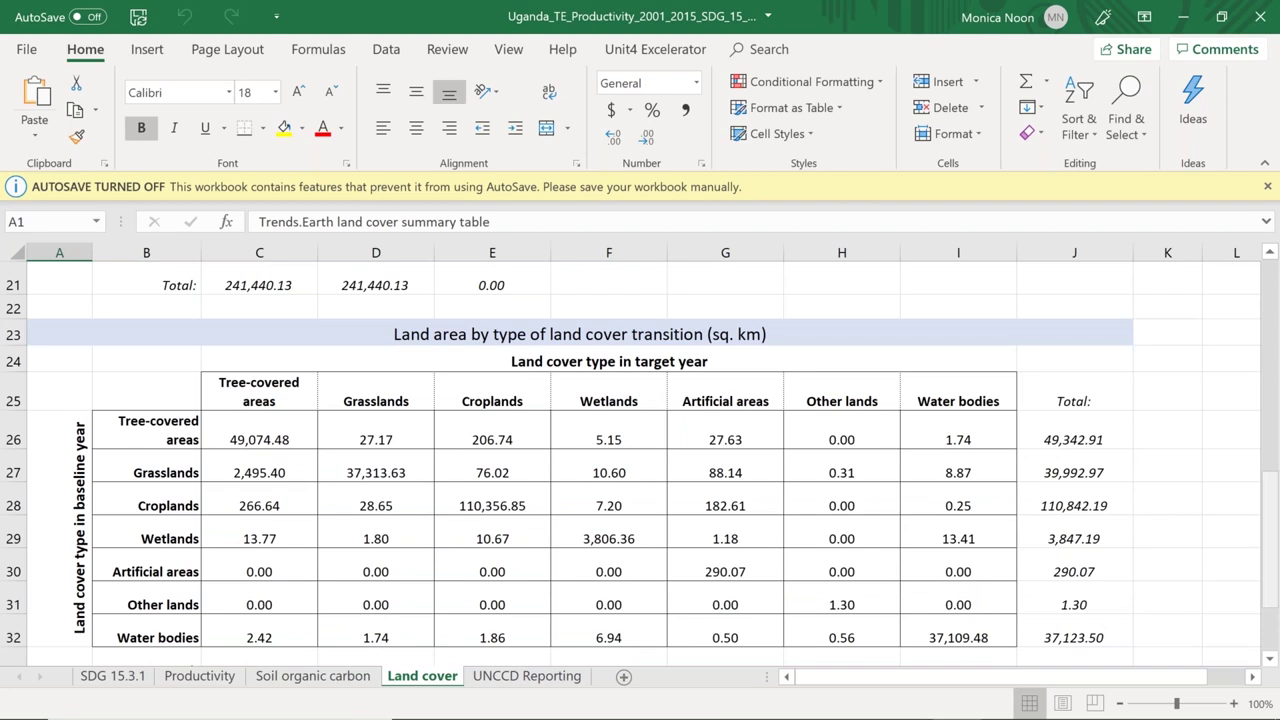
# Review the country profile on the UNCCD Reporting sheet and return to the SDG 15.3.1 summary sheet.
pyautogui.click(561, 680)
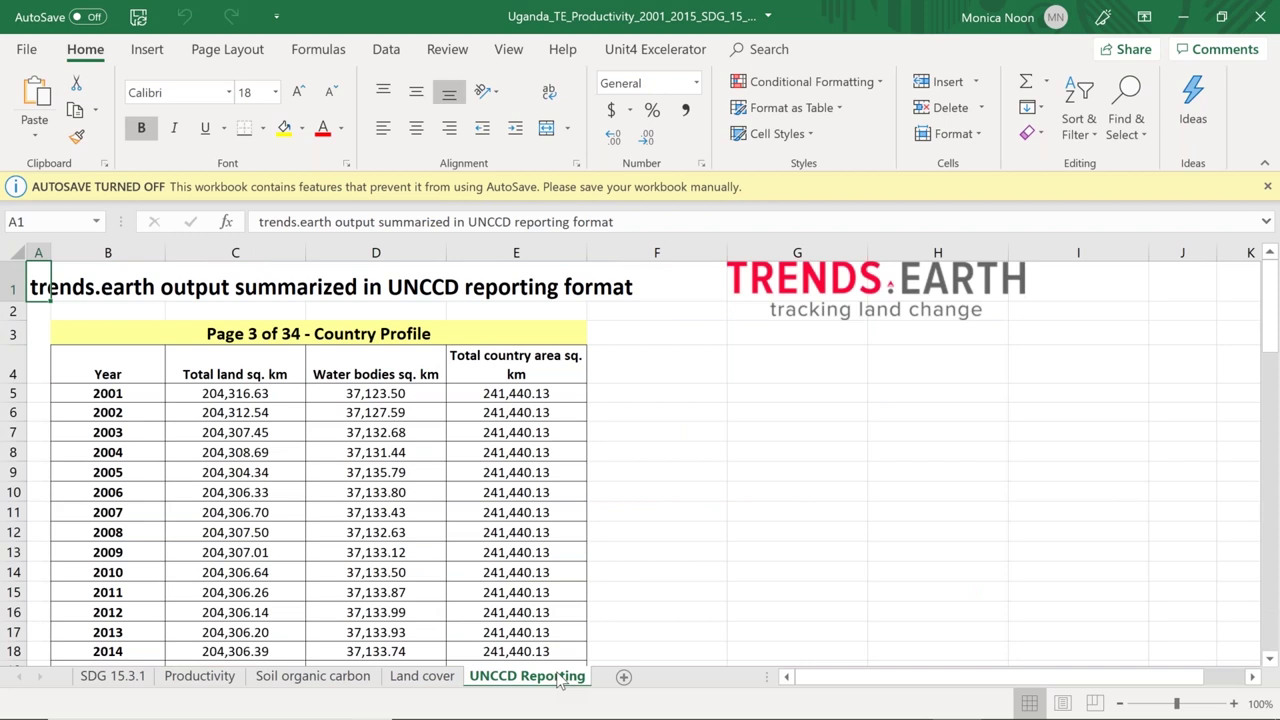
pyautogui.moveTo(1272, 346); pyautogui.dragTo(1272, 262)
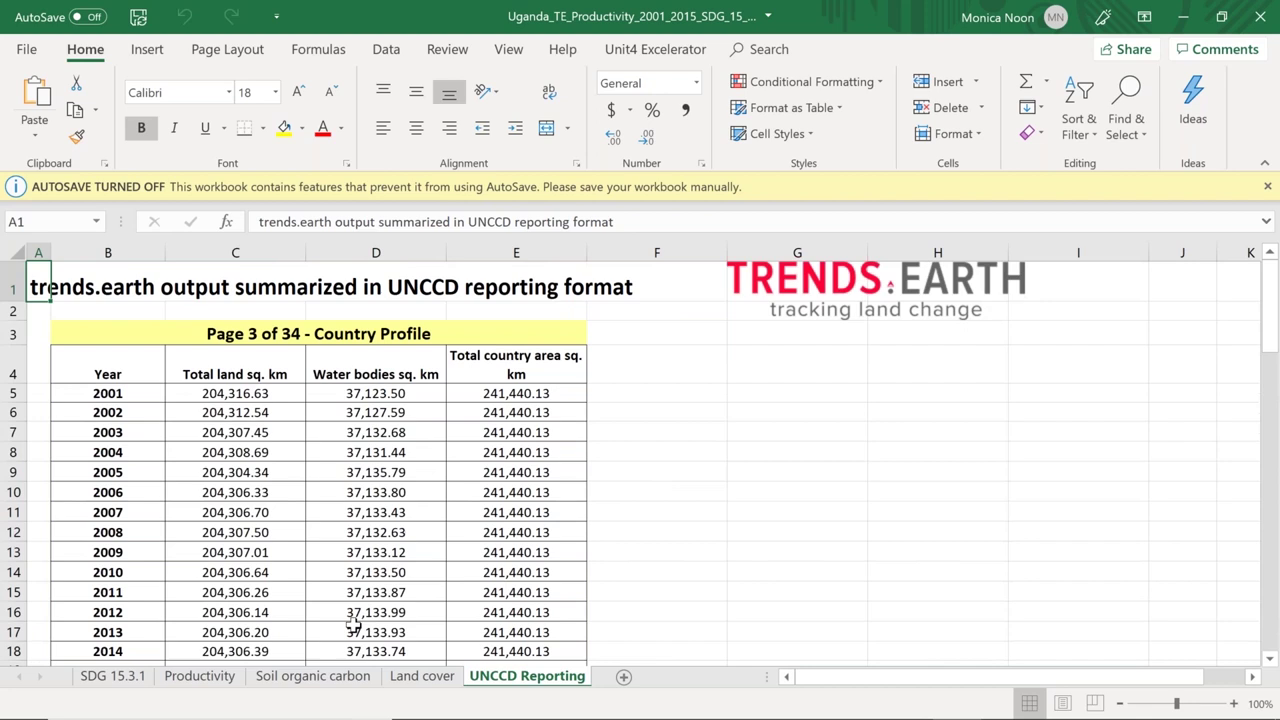
pyautogui.click(124, 680)
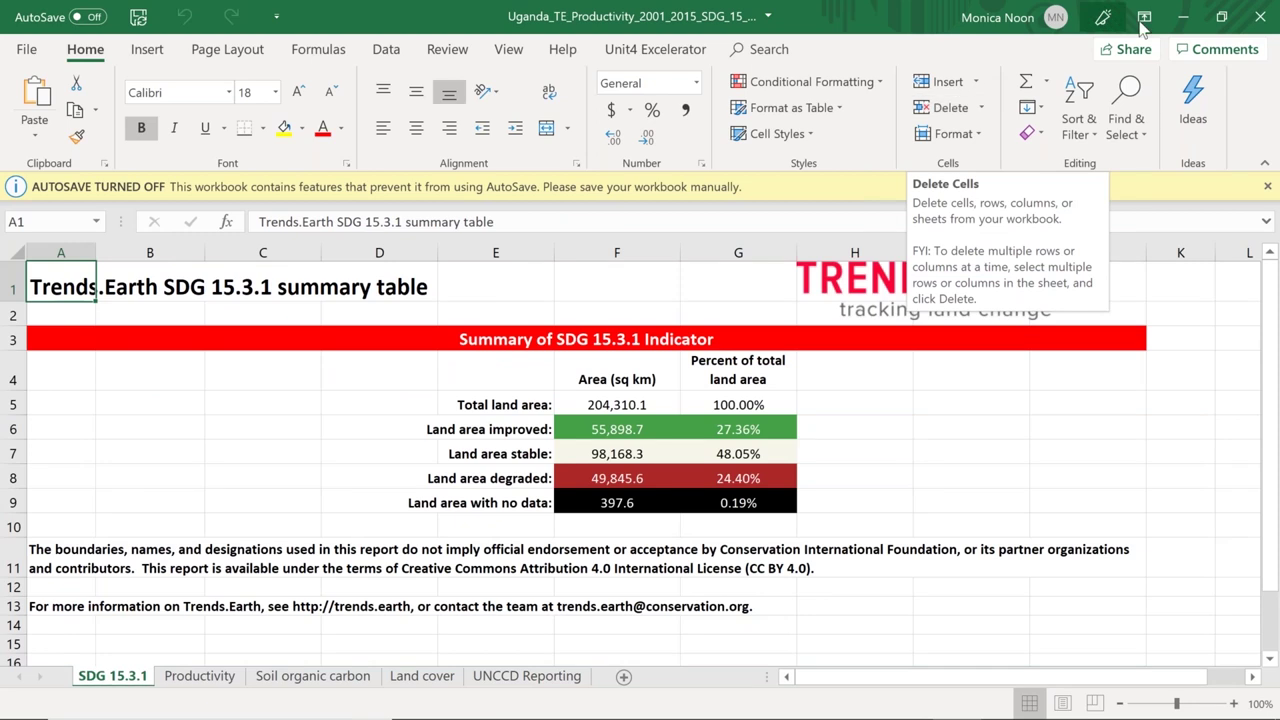
# Switch back to QGIS and save the project in the Uganda folder as Uganda_Land_Degradation_SDG_15_3_1.
pyautogui.click(1183, 22)
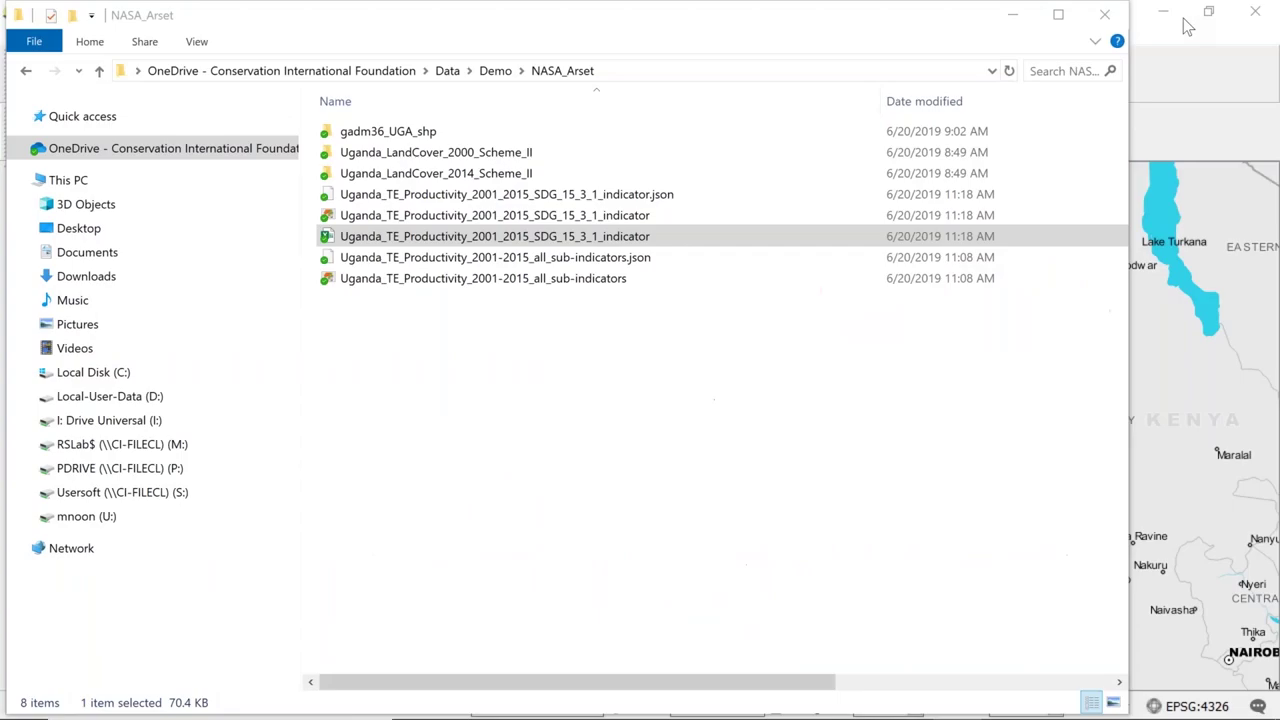
pyautogui.click(1016, 18)
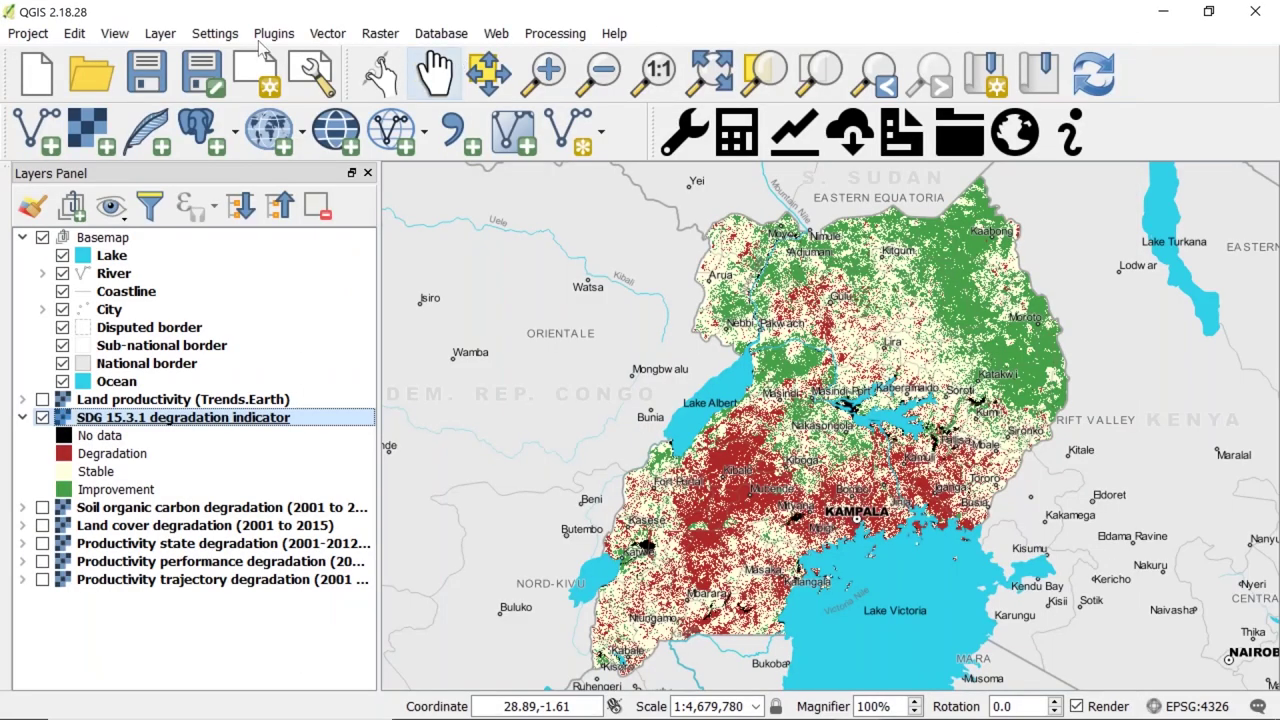
pyautogui.click(29, 36)
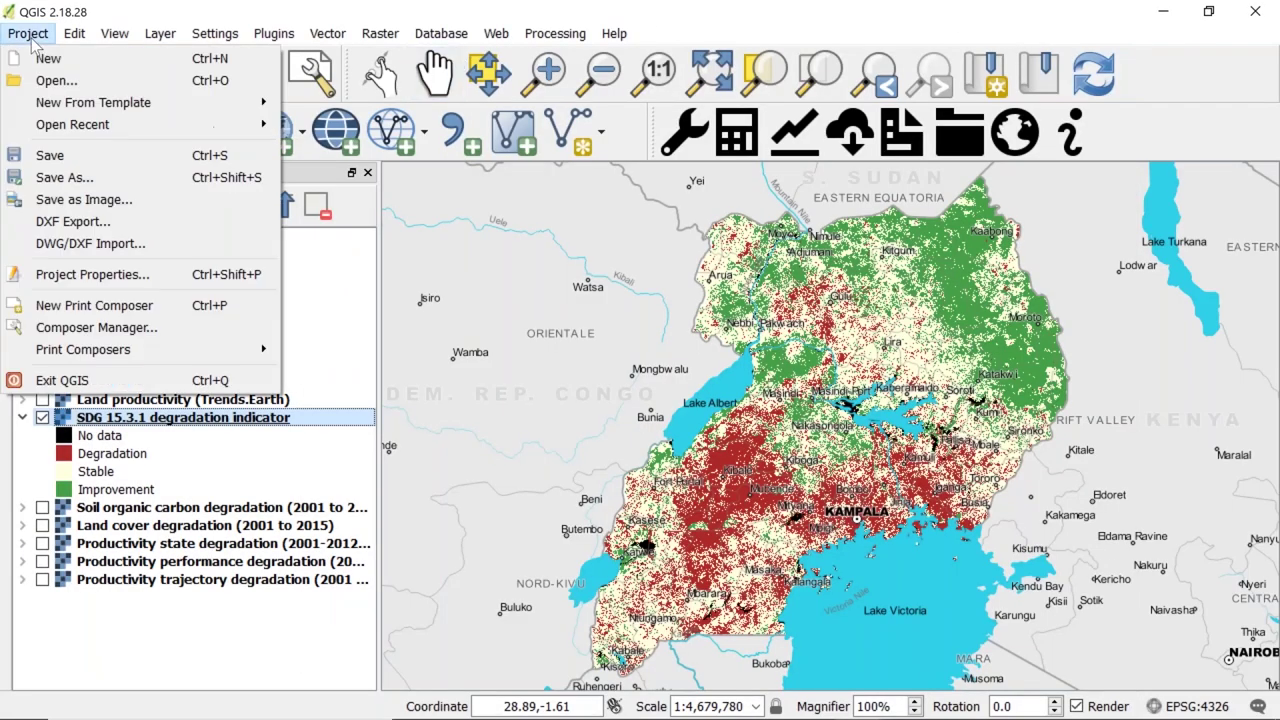
pyautogui.click(72, 177)
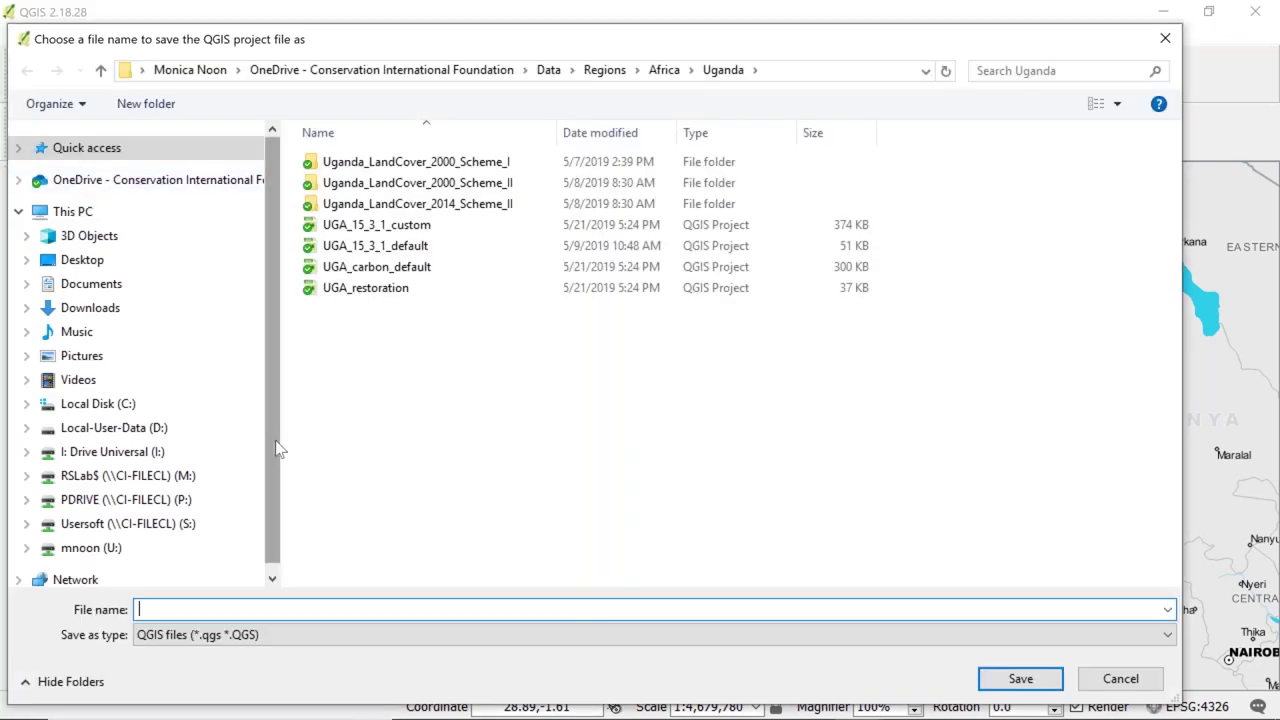
pyautogui.write('Uganda')
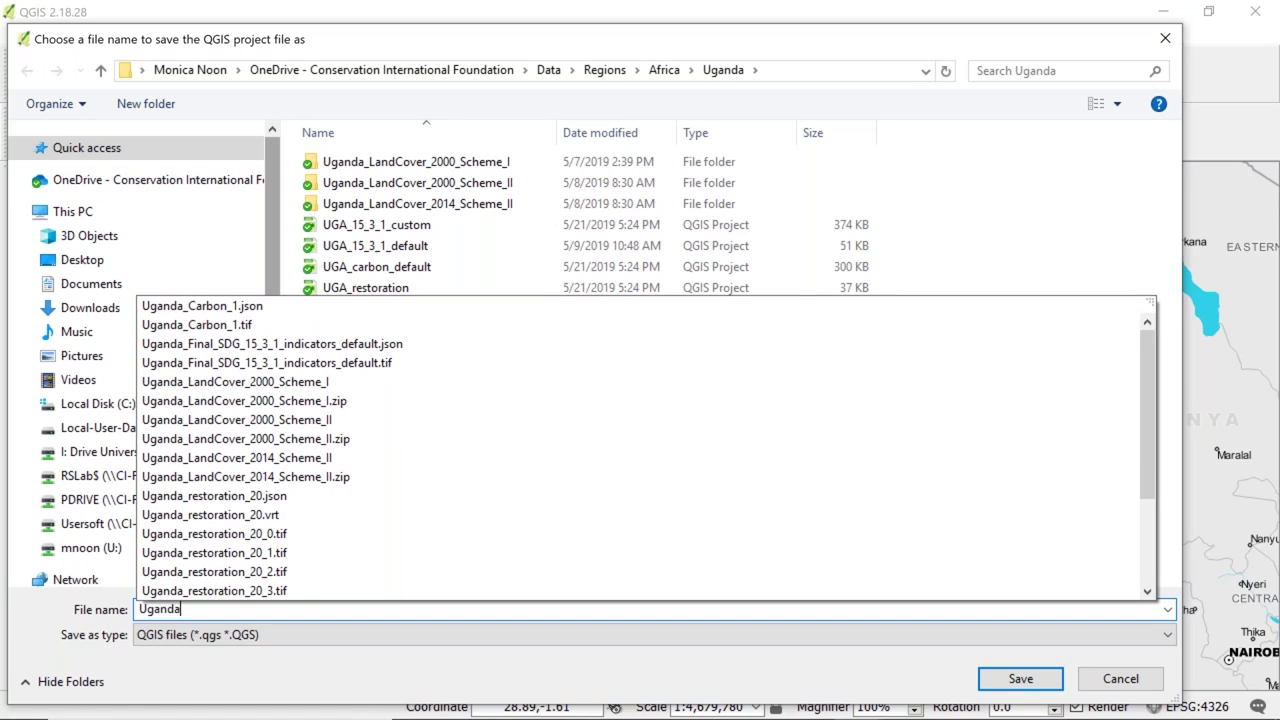
pyautogui.write('_Land_')
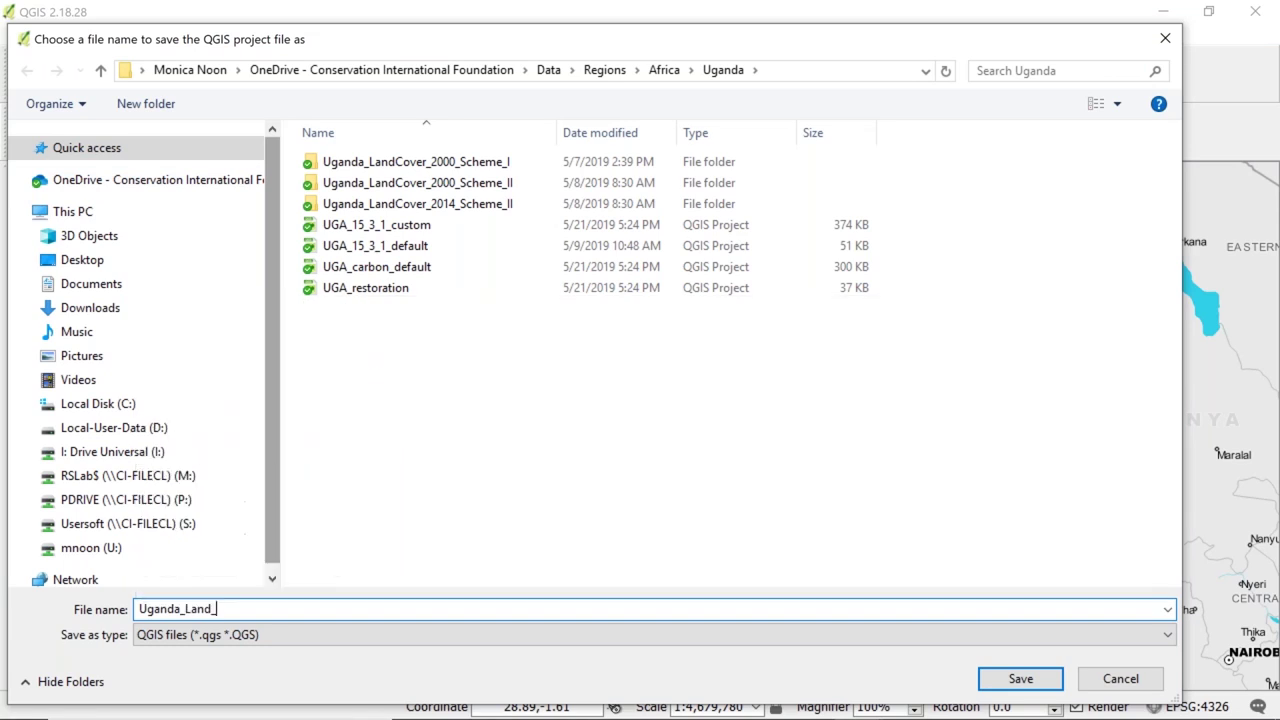
pyautogui.write('Degradation_SDG_15_3')
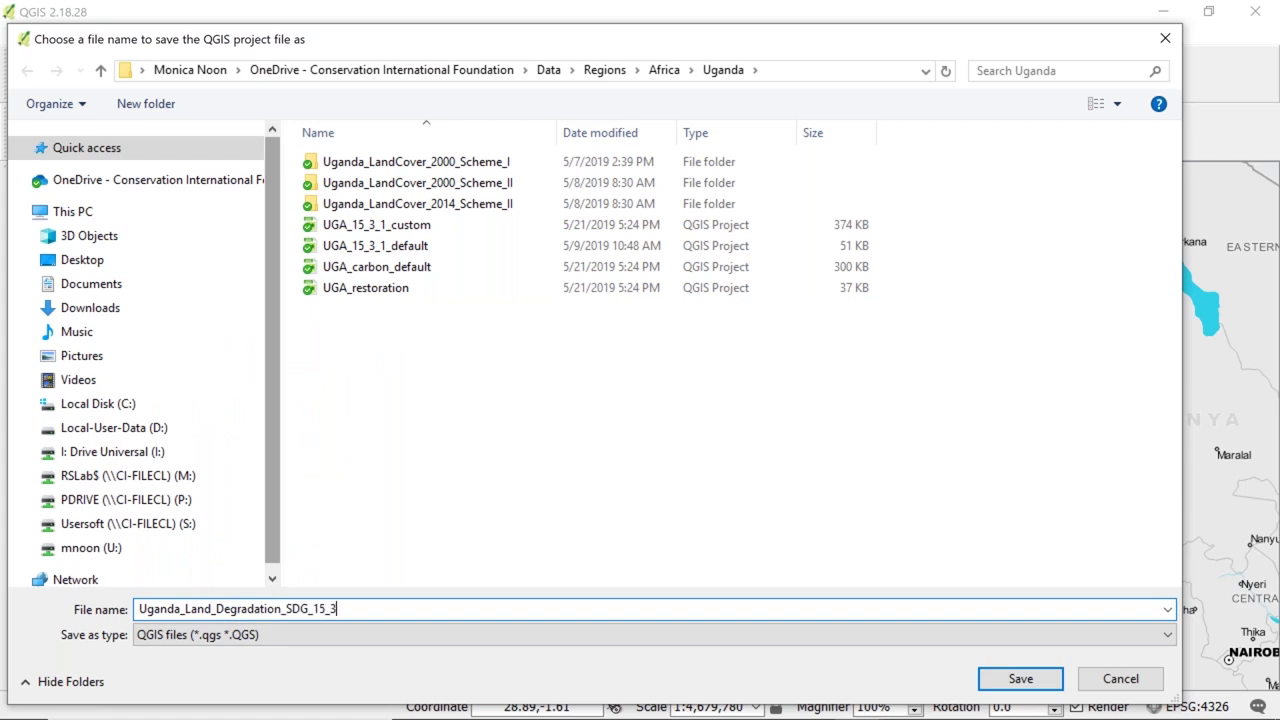
pyautogui.write('_1')
pyautogui.click(1050, 680)
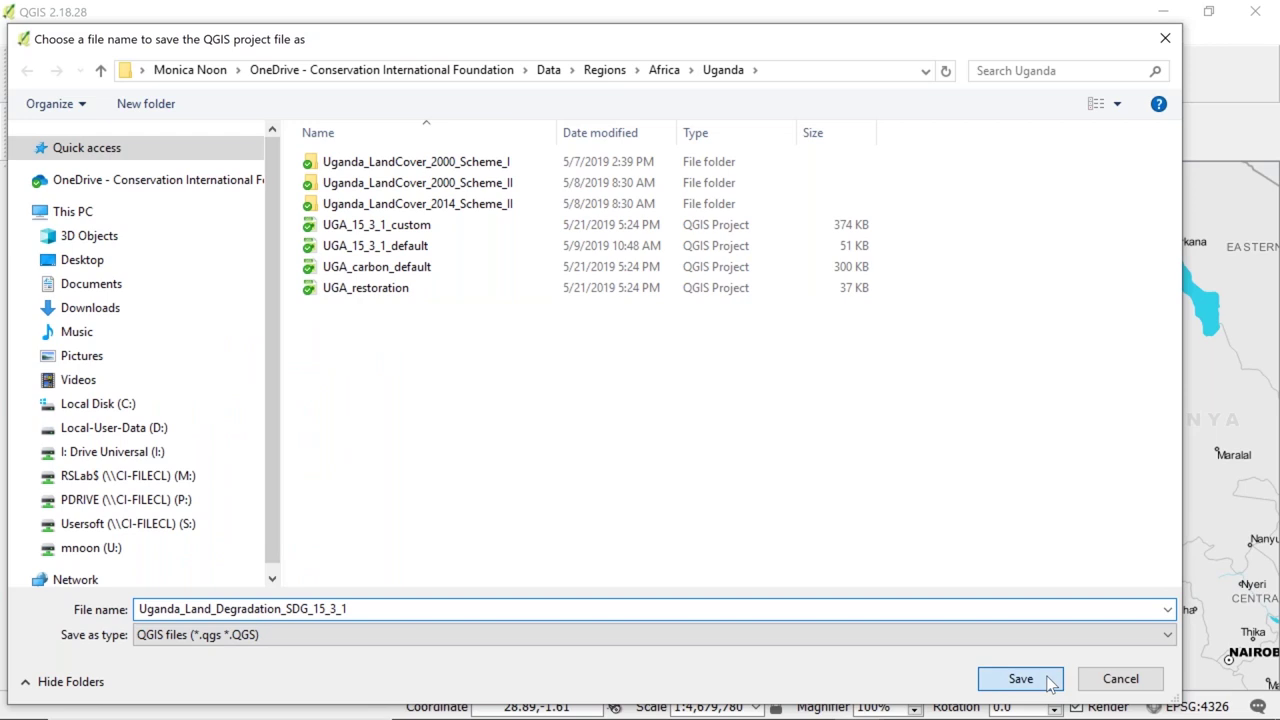